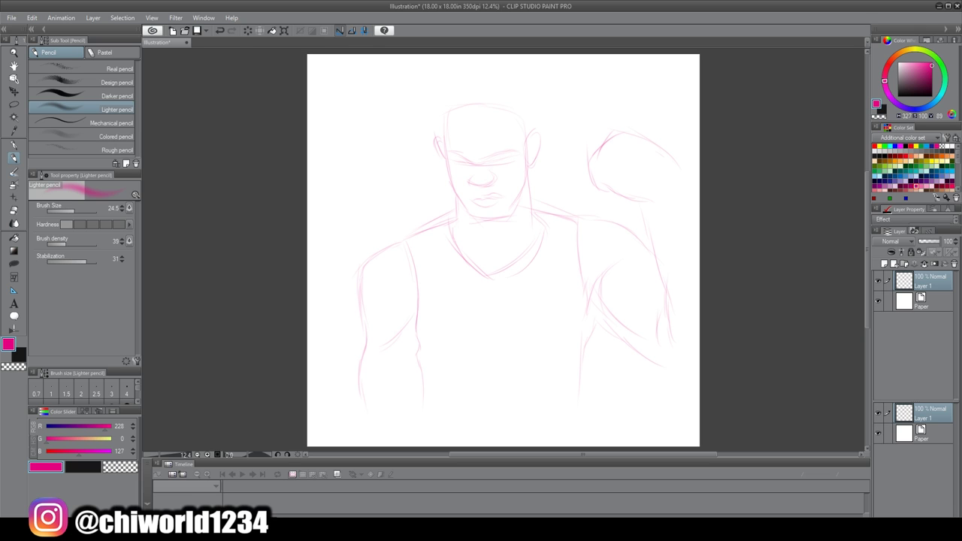
- Shift the whole figure sketch down and to the left, and add contour strokes along the raised forearm and bicep
key("ctrl+t")
left_click_drag(442, 208, 413, 238)
key("Return")
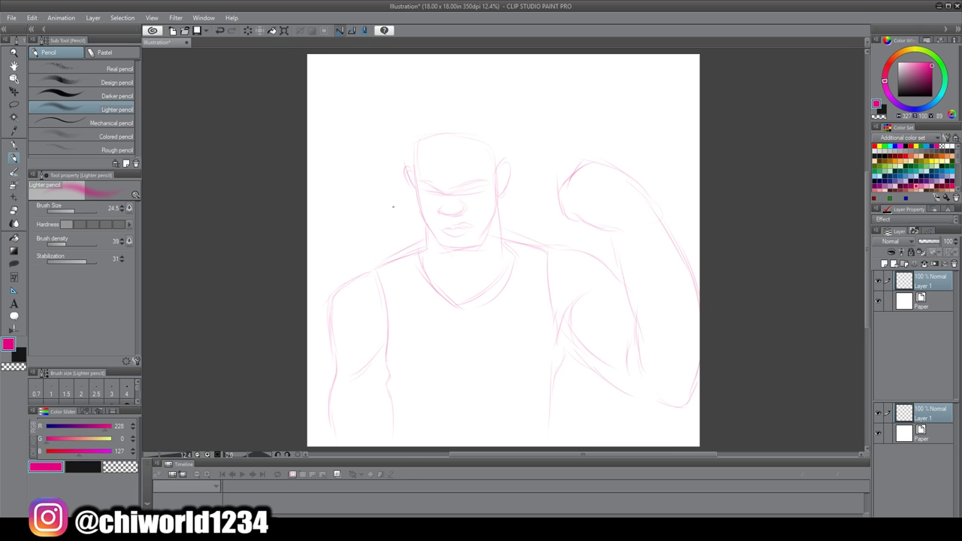
left_click_drag(625, 305, 645, 370)
left_click_drag(631, 323, 619, 225)
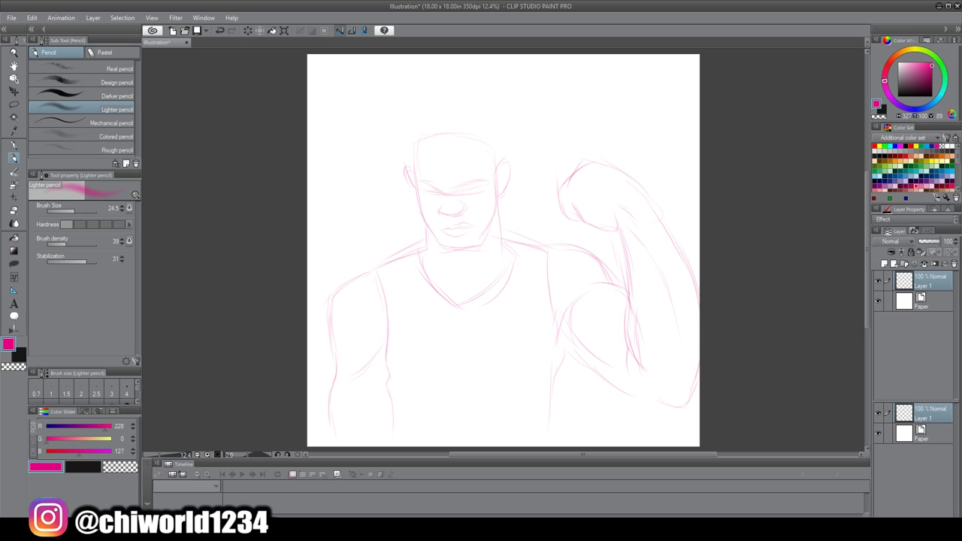
- Lasso the head sketch and scale it up to 105%
key("m")
left_click_drag(417, 251, 421, 240)
key("ctrl+t")
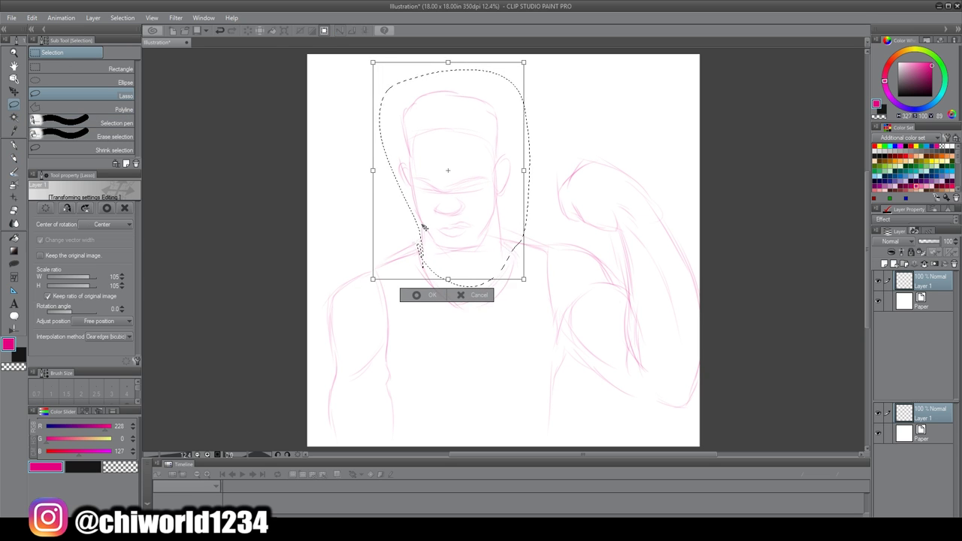
key("Escape")
key("ctrl+d")
- Sketch the eyes, nose and lips in pencil, and darken the angry, slanted eyebrows
scroll(448, 211, "up", 3)
scroll(448, 211, "up", 1)
key("p")
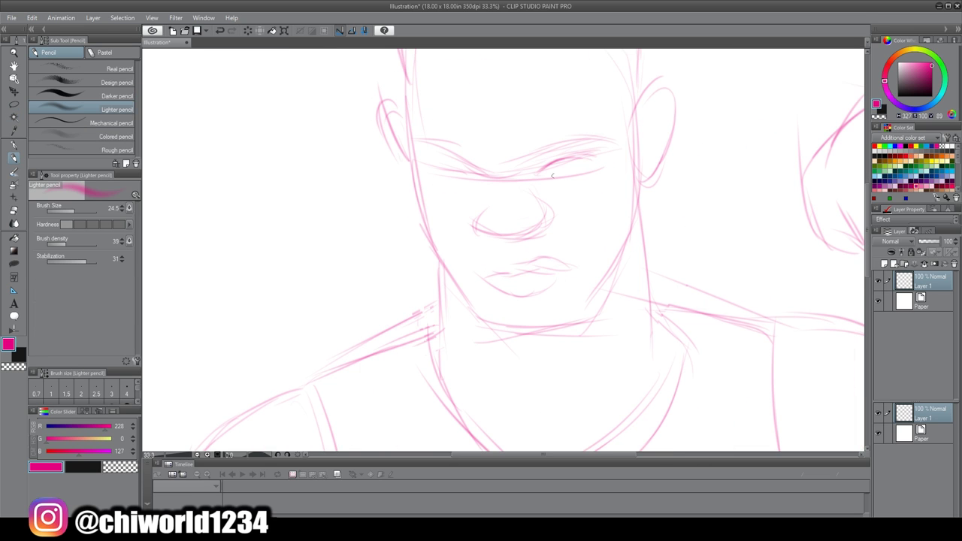
left_click_drag(462, 171, 485, 179)
left_click_drag(434, 167, 475, 172)
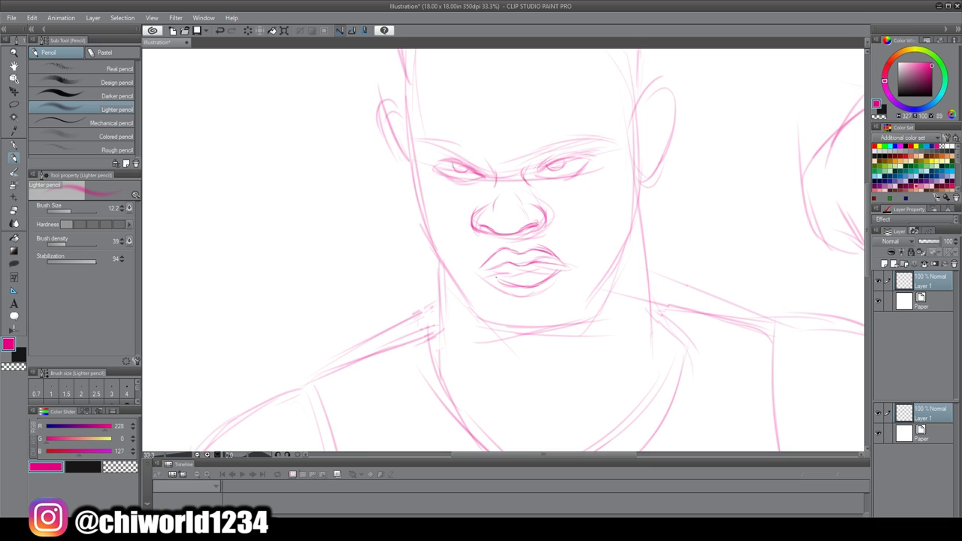
left_click_drag(599, 138, 552, 154)
left_click_drag(571, 144, 523, 164)
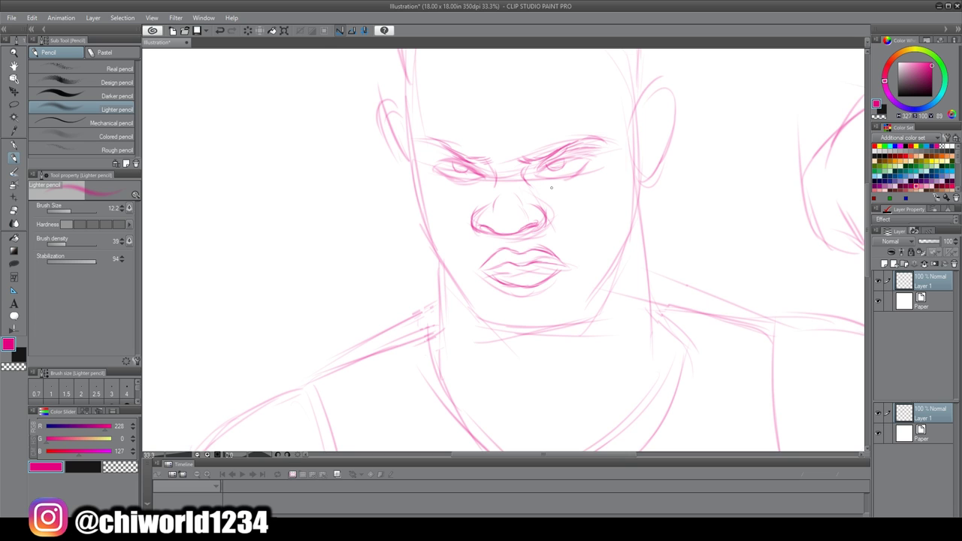
- Define the cheekbones, jawline and chin, and add curved brow-ridge lines on the forehead
left_click_drag(468, 284, 476, 314)
left_click_drag(408, 161, 459, 264)
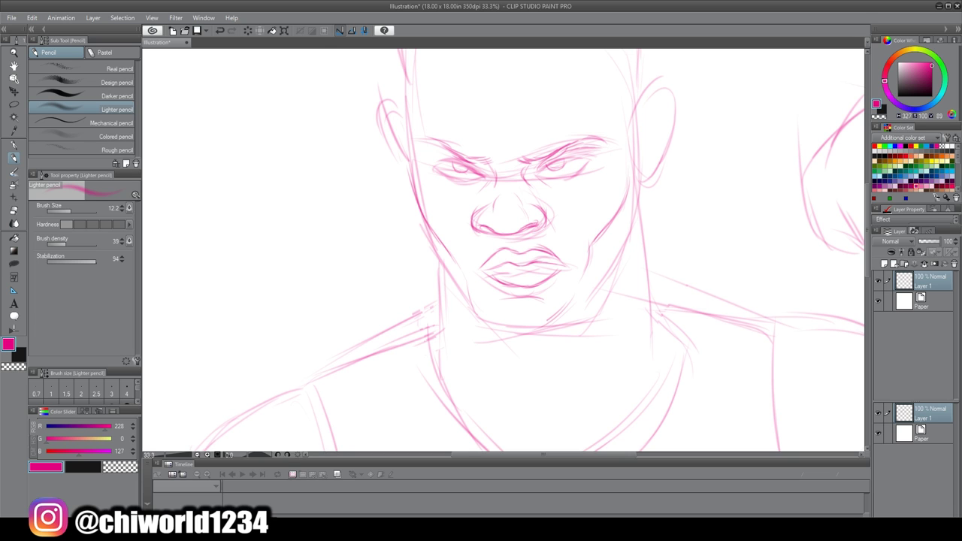
left_click_drag(475, 321, 571, 308)
left_click_drag(631, 209, 553, 318)
scroll(503, 360, "up", 3)
left_click_drag(599, 224, 547, 211)
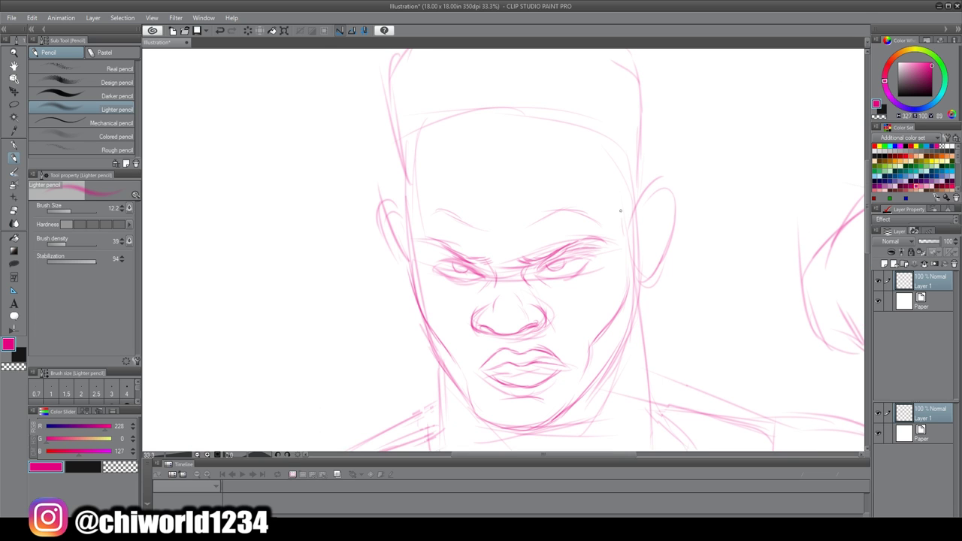
- Sketch the squared hairline and hair contour, and outline both ears with inner folds
left_click_drag(620, 212, 592, 146)
left_click_drag(594, 146, 425, 149)
scroll(503, 252, "up", 3)
mouse_move(654, 218)
left_mouse_down()
mouse_move(658, 315)
mouse_move(595, 150)
left_mouse_up()
mouse_move(601, 154)
left_mouse_down()
mouse_move(430, 188)
mouse_move(430, 309)
left_mouse_up()
left_click_drag(412, 203, 436, 316)
scroll(504, 252, "down", 5)
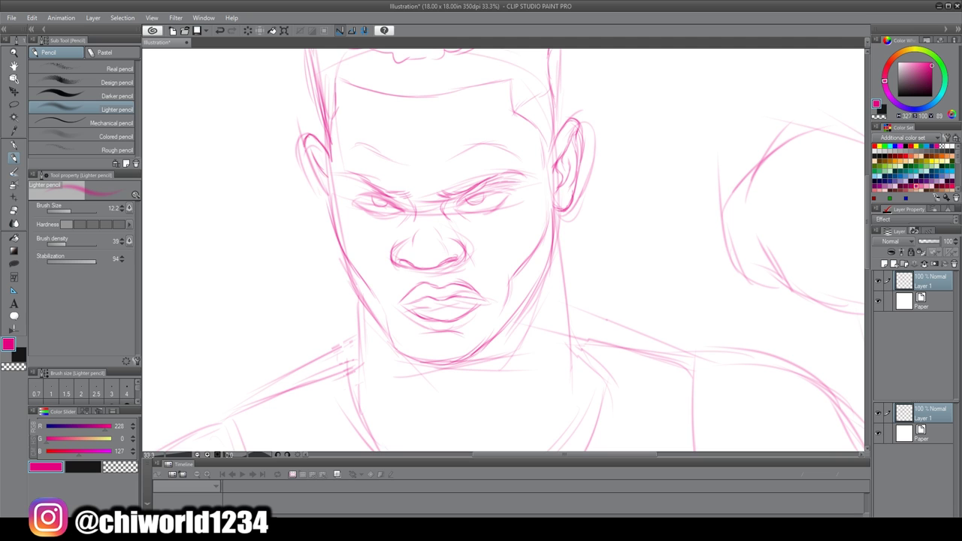
- Draw the sides of the neck, the trapezius slopes and the neck muscle lines below the chin
scroll(495, 268, "down", 2)
scroll(407, 373, "up", 2)
left_click_drag(636, 131, 656, 278)
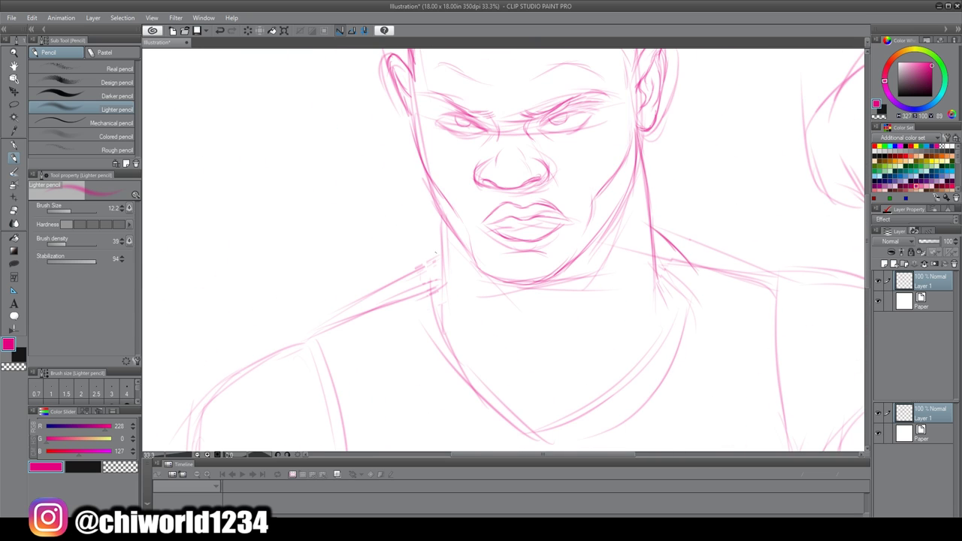
left_click_drag(603, 238, 569, 344)
left_click_drag(497, 284, 539, 352)
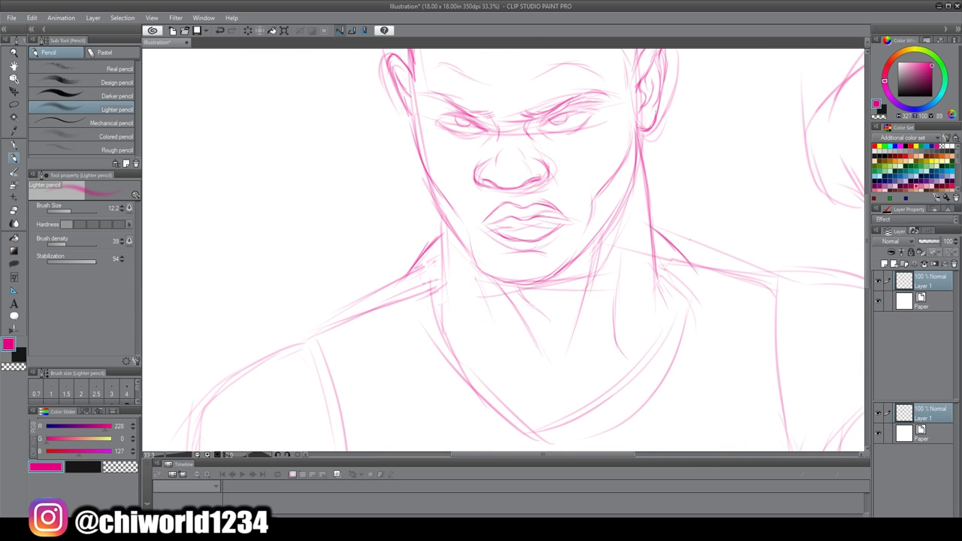
- Sketch the collarbones and firm up the jersey's V-shaped neckline and shoulder strap
scroll(504, 252, "down", 3)
scroll(504, 252, "down", 2)
scroll(451, 225, "up", 1)
left_click_drag(485, 256, 532, 153)
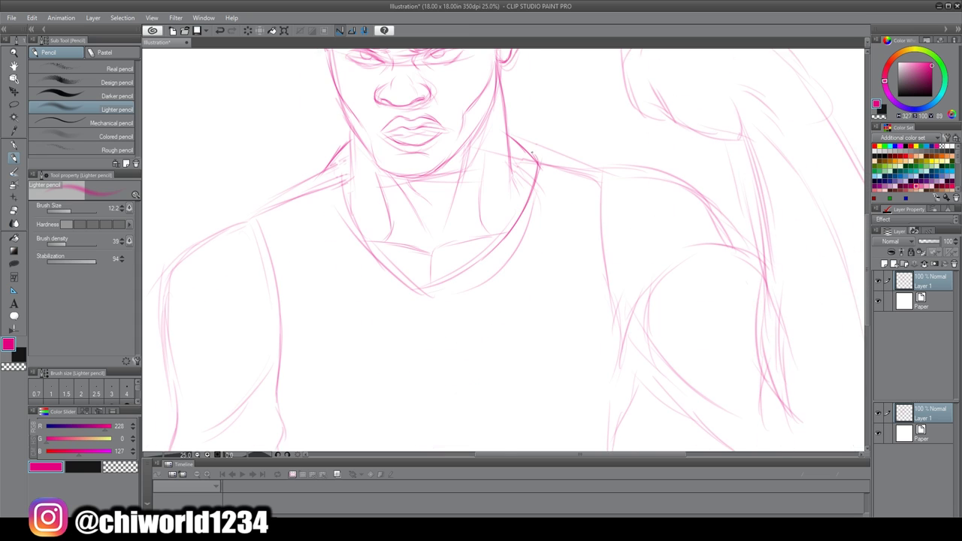
mouse_move(403, 283)
left_mouse_down()
mouse_move(316, 161)
mouse_move(230, 214)
left_mouse_up()
- Draw the jersey's armholes and its wavy side edges down to the bottom of the canvas
scroll(481, 248, "up", 2)
scroll(481, 248, "down", 2)
left_click_drag(493, 387, 467, 146)
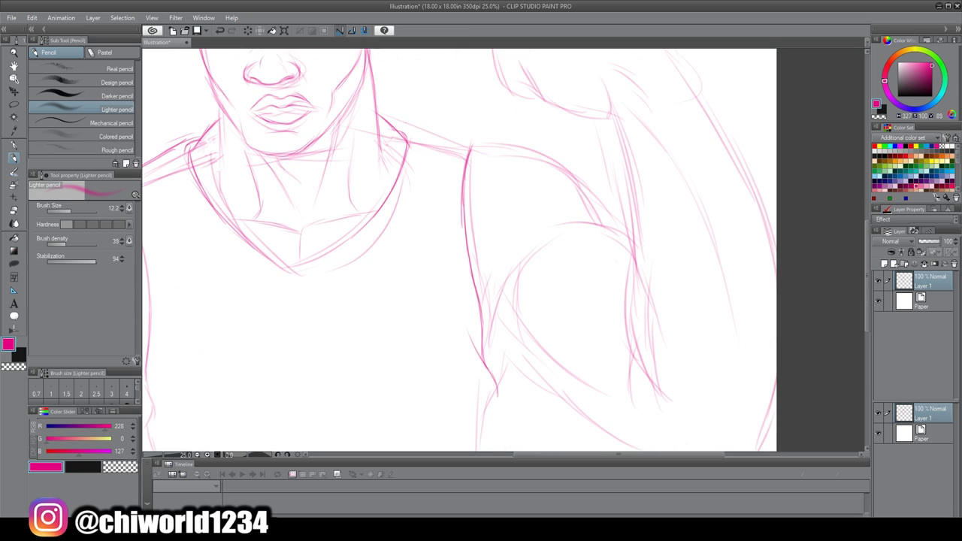
left_click_drag(499, 379, 563, 297)
left_click_drag(480, 421, 478, 313)
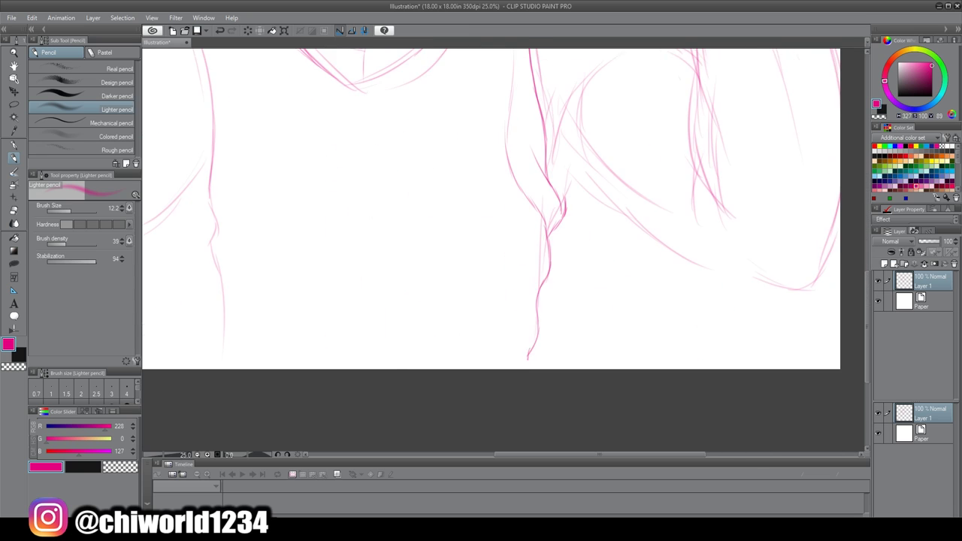
scroll(478, 313, "down", 1)
left_click_drag(458, 239, 475, 338)
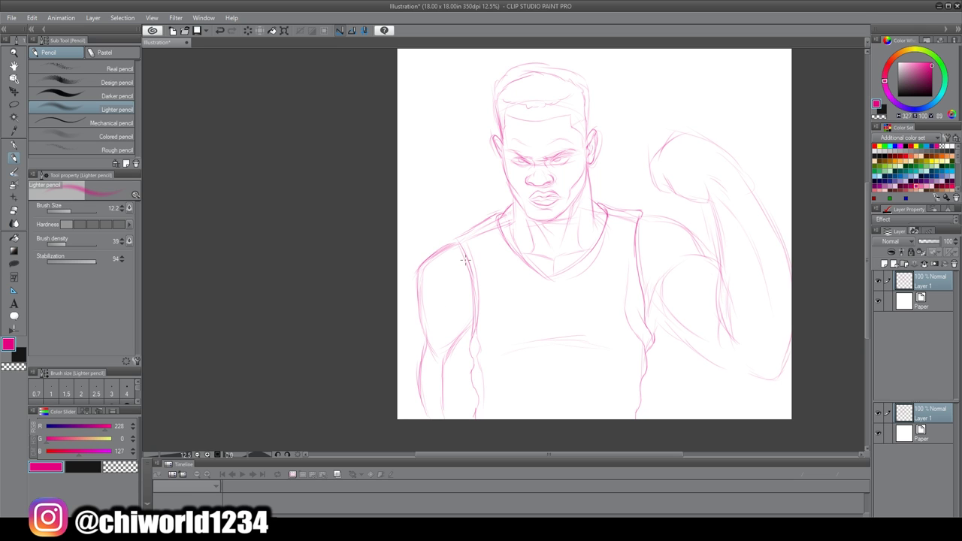
- Darken both shoulder contours and outline the armpit and rounded bicep of the raised arm
scroll(443, 351, "up", 1)
left_click_drag(451, 353, 451, 300)
left_click_drag(575, 179, 710, 269)
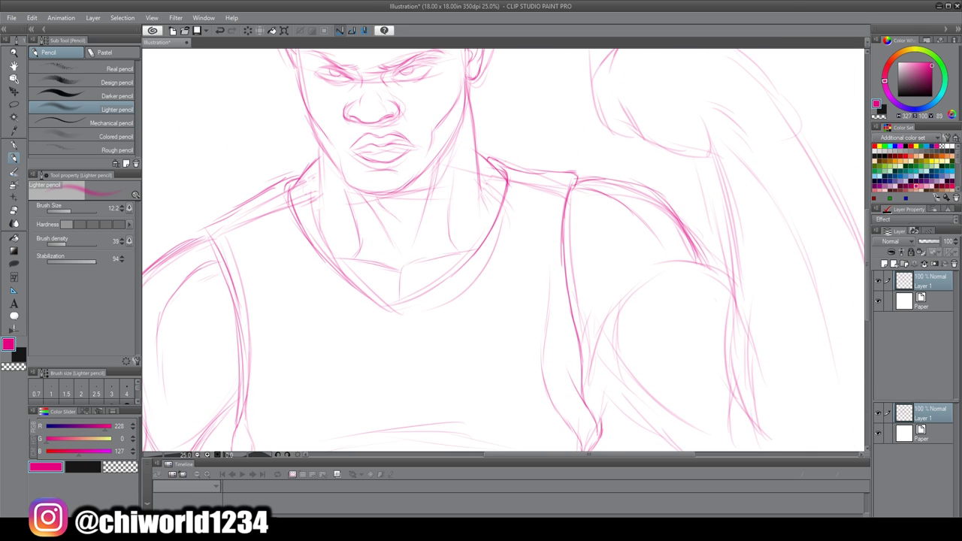
left_click_drag(628, 286, 610, 351)
scroll(610, 351, "down", 1)
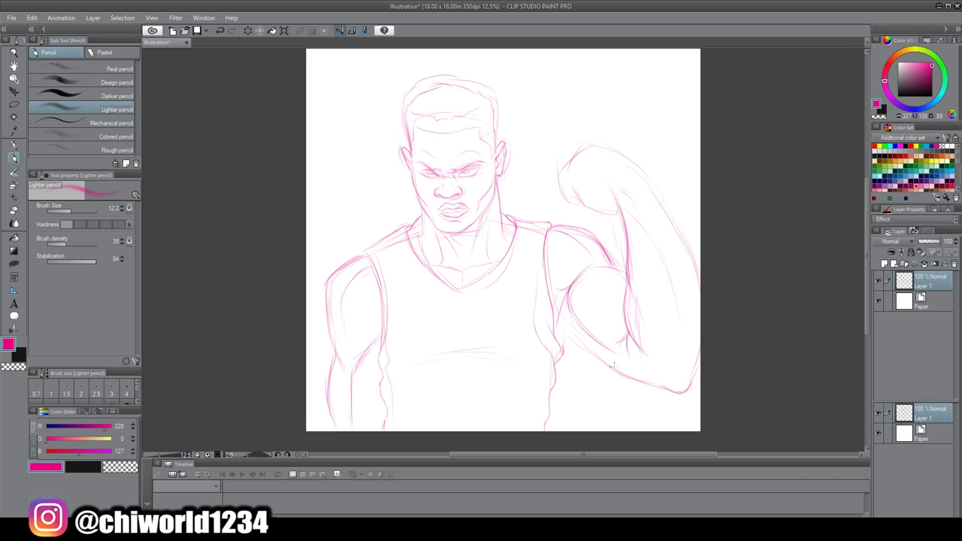
- Add forearm muscle lines near the inner elbow and strengthen the outline of the raised arm
scroll(569, 307, "up", 1)
left_click_drag(569, 307, 579, 359)
left_click_drag(675, 397, 704, 333)
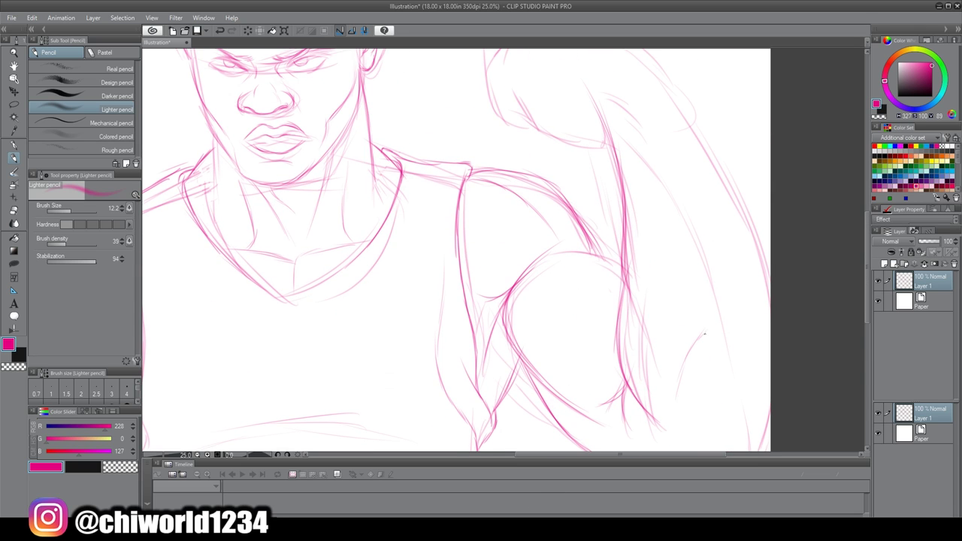
left_click_drag(760, 386, 750, 360)
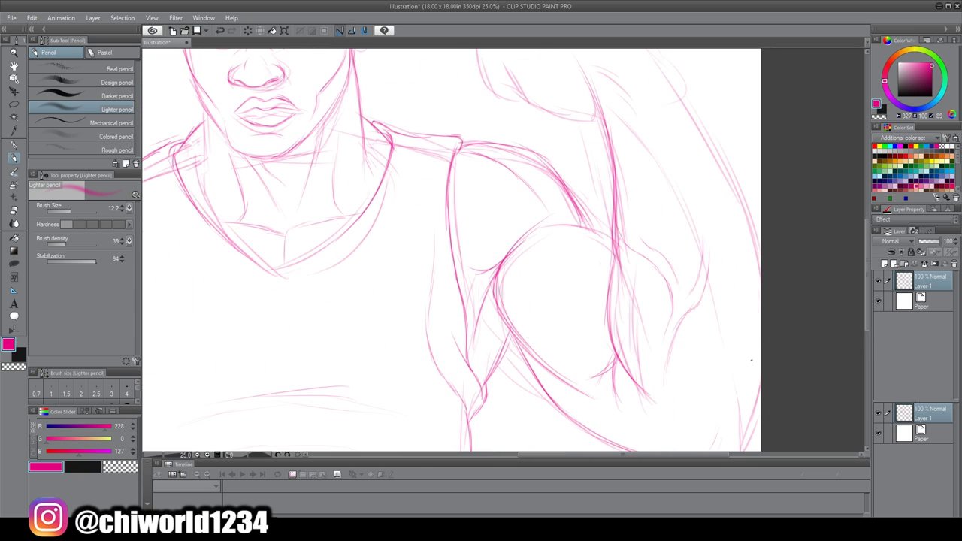
left_click_drag(650, 151, 651, 251)
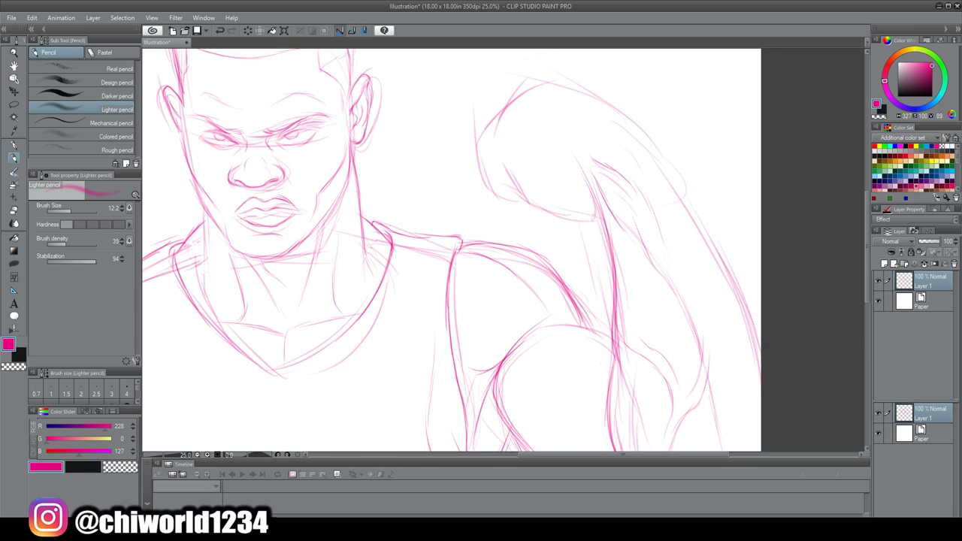
- Transform the sketch to move the figure slightly left, away from the canvas's right edge
scroll(682, 204, "down", 1)
key("ctrl+t")
left_click(555, 446)
scroll(571, 406, "up", 1)
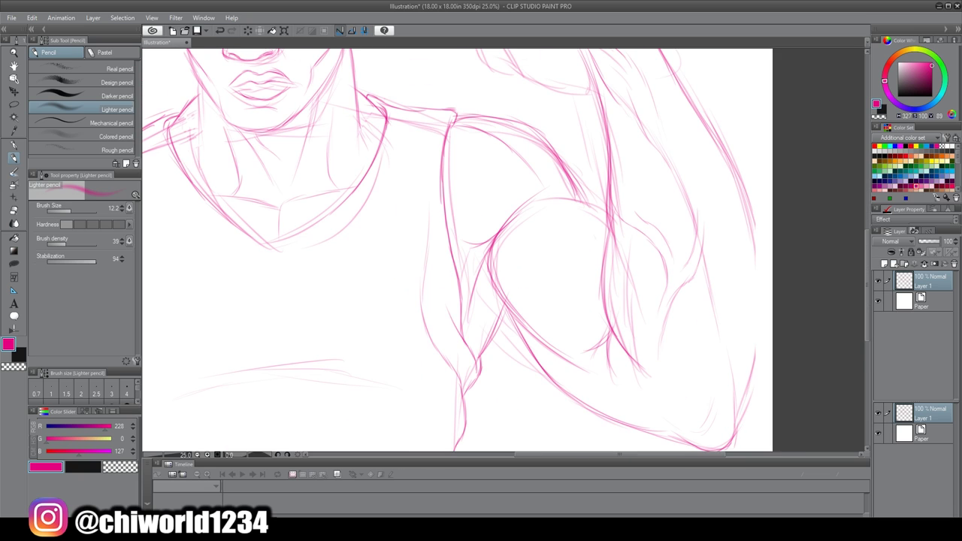
- Darken the raised forearm's outline and sketch the curled fingers and lower edge of the fist
scroll(781, 344, "down", 1)
scroll(666, 352, "up", 1)
left_click_drag(638, 248, 639, 443)
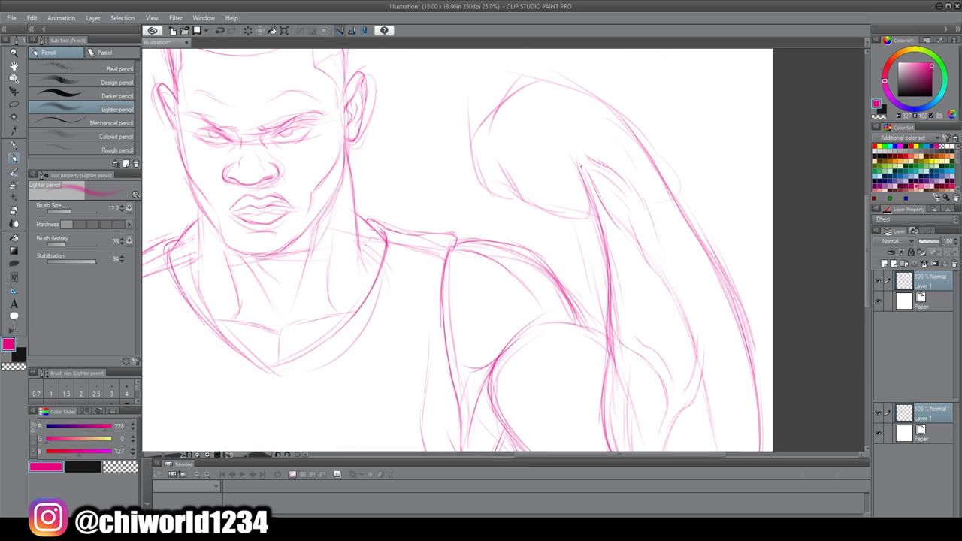
left_click_drag(556, 79, 647, 154)
left_click_drag(499, 147, 589, 194)
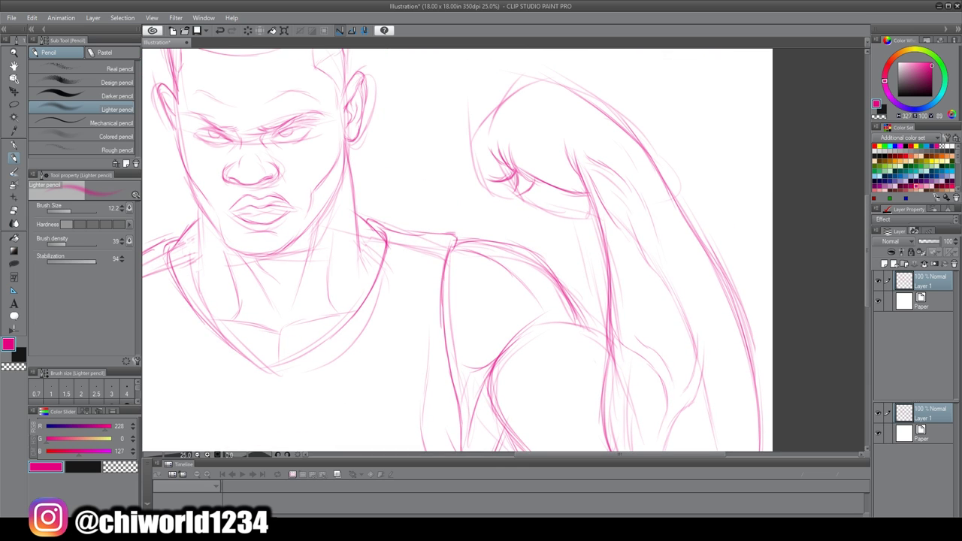
left_click_drag(491, 115, 506, 186)
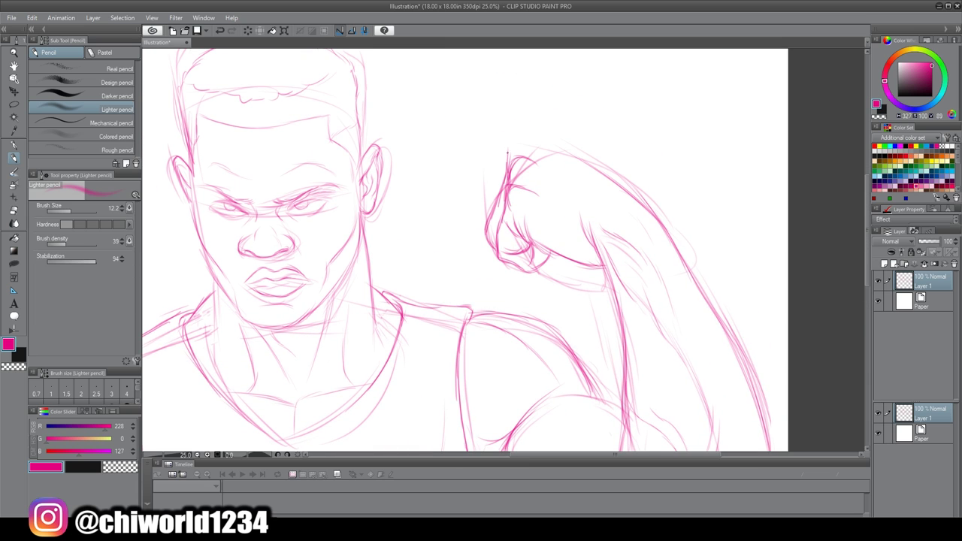
- Outline the knuckles and the back of the clenched fist running into the wrist
left_click_drag(572, 150, 654, 214)
left_click_drag(507, 139, 601, 162)
left_click_drag(505, 180, 526, 140)
scroll(526, 225, "down", 1)
scroll(526, 225, "up", 1)
- Lasso the fist, reposition it up and to the left, and redraw the wrist outline joining it to the forearm
key("m")
mouse_move(472, 267)
left_mouse_down()
mouse_move(594, 280)
mouse_move(579, 263)
left_mouse_up()
left_click(590, 309)
key("Return")
key("ctrl+d")
key("p")
left_click_drag(556, 150, 610, 197)
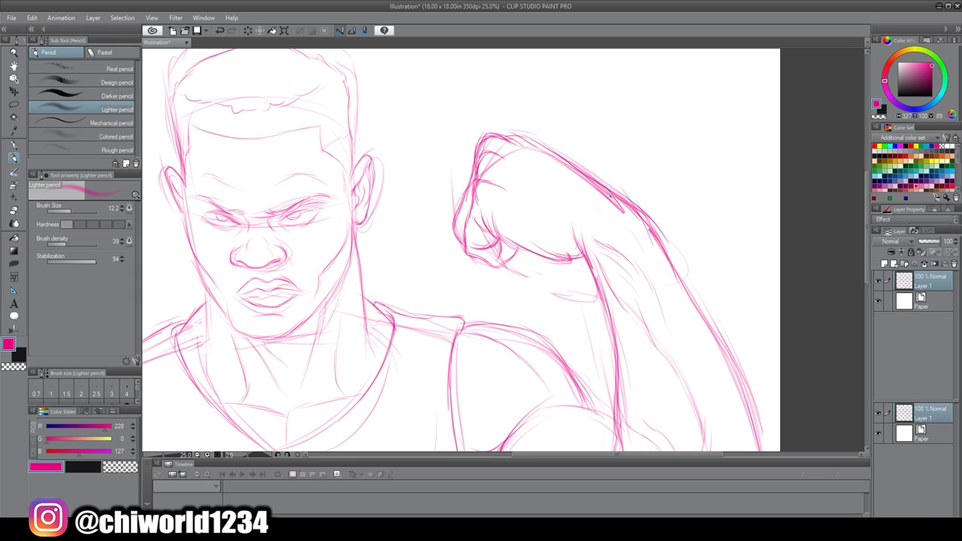
key("e")
scroll(601, 452, "down", 4)
scroll(741, 454, "up", 4)
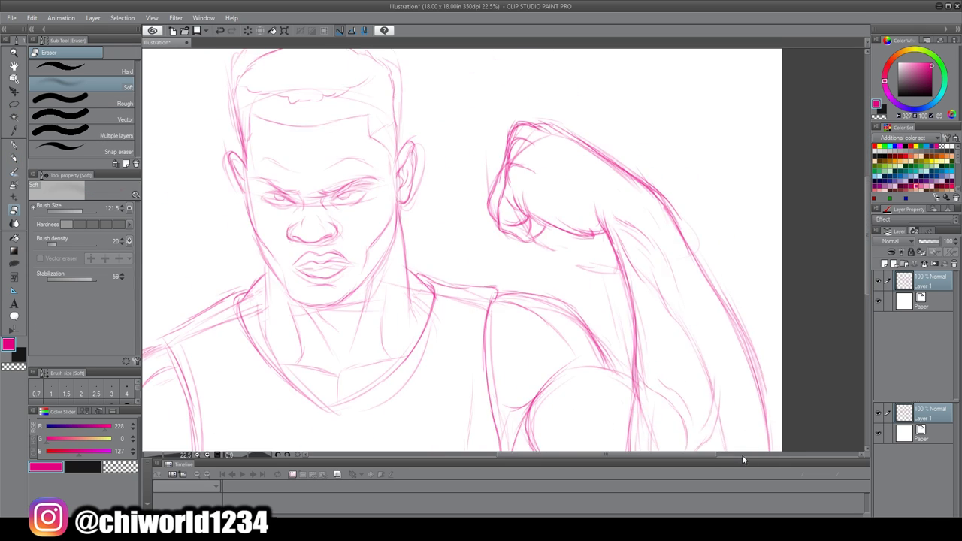
- Lasso the mouth area, scale it down to 88%, and clear the selection
scroll(742, 455, "up", 1)
left_click_drag(742, 454, 616, 453)
key("m")
mouse_move(530, 261)
left_mouse_down()
mouse_move(518, 263)
mouse_move(556, 264)
mouse_move(516, 279)
mouse_move(520, 308)
left_mouse_up()
key("ctrl+t")
key("Return")
key("ctrl+t")
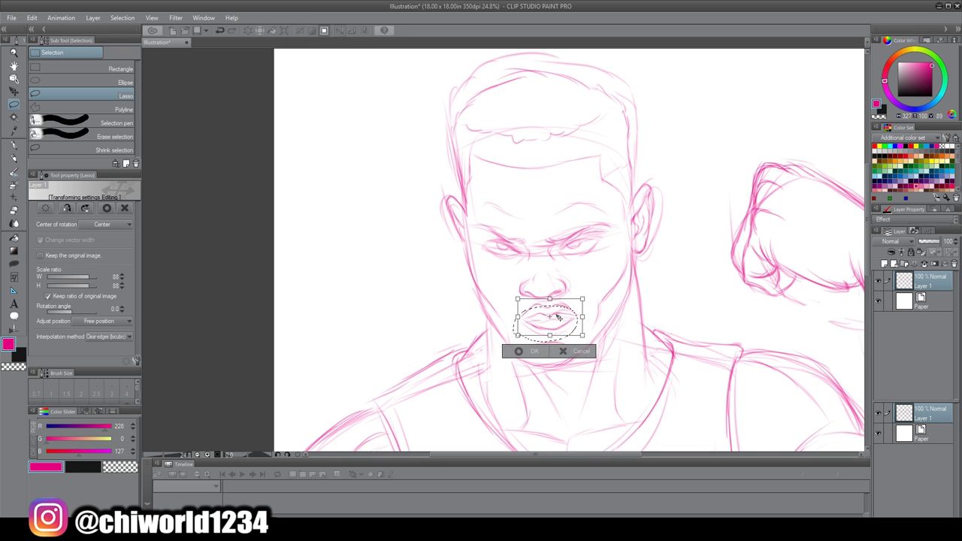
key("Return")
scroll(559, 318, "down", 3)
scroll(581, 219, "up", 5)
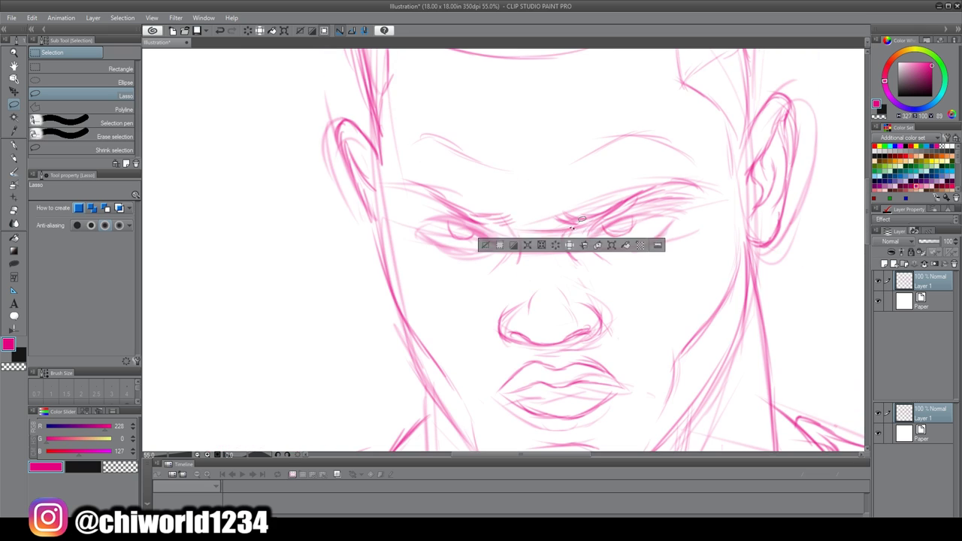
key("ctrl+d")
- Add frown creases between the eyebrows, refine the eyes, and shade beneath the lower lip in pencil
key("p")
scroll(581, 219, "down", 3)
scroll(466, 253, "up", 3)
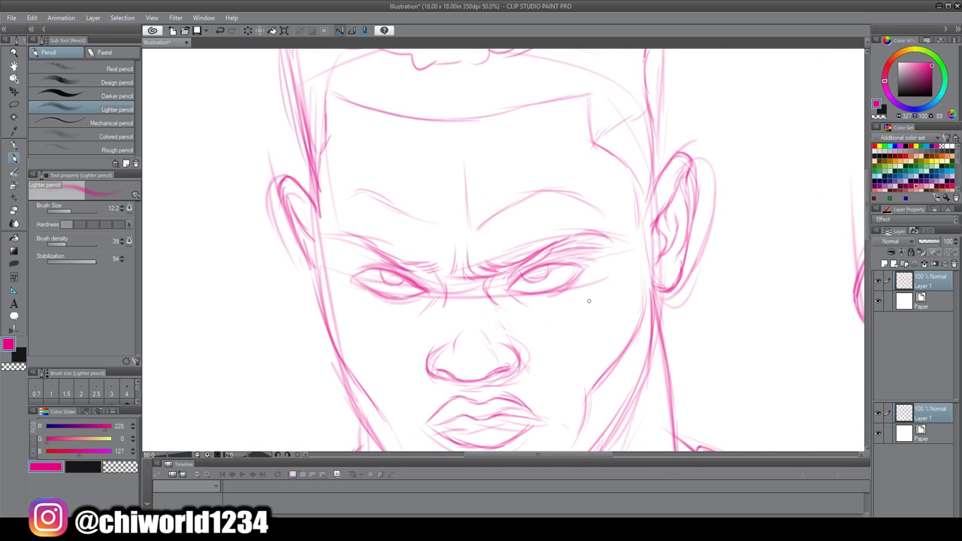
scroll(662, 326, "down", 1)
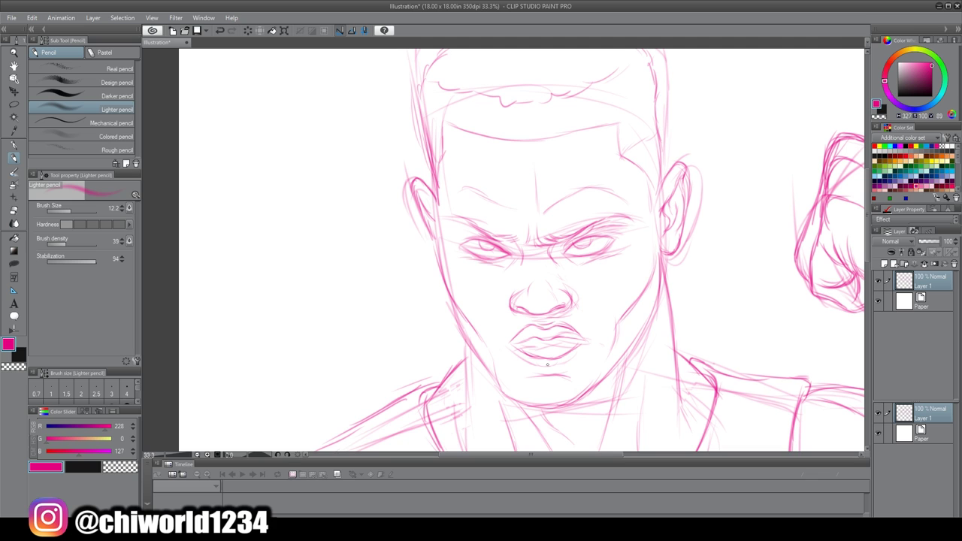
left_click_drag(547, 364, 562, 370)
left_click(14, 211)
left_click(14, 158)
- Sketch the number 1 on the jersey front and rough block lettering across the chest above it
scroll(563, 338, "down", 3)
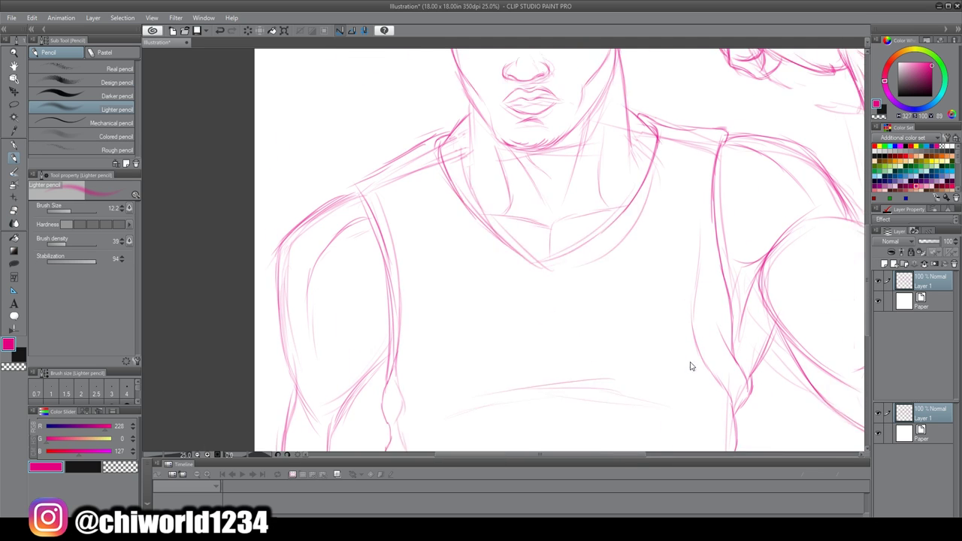
left_click_drag(581, 419, 564, 439)
scroll(571, 428, "down", 3)
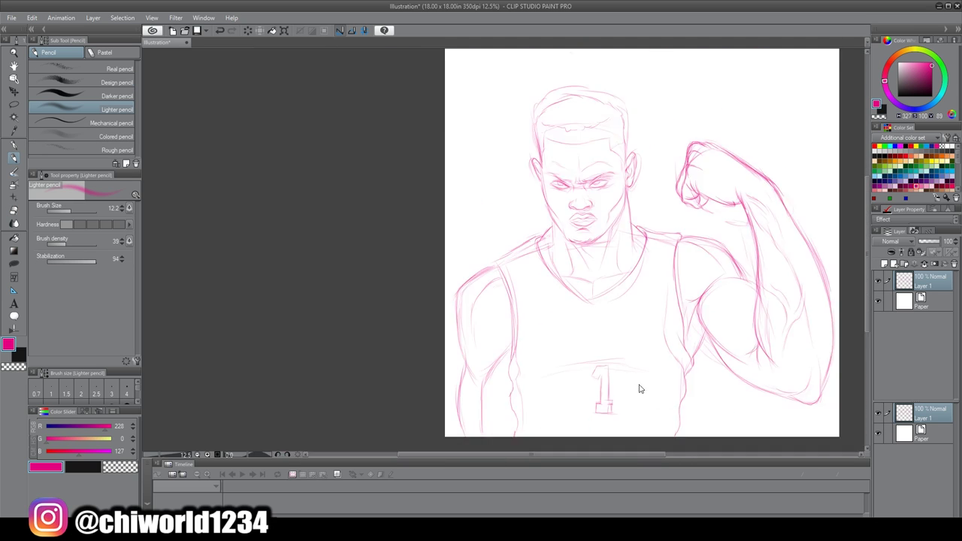
scroll(571, 428, "up", 3)
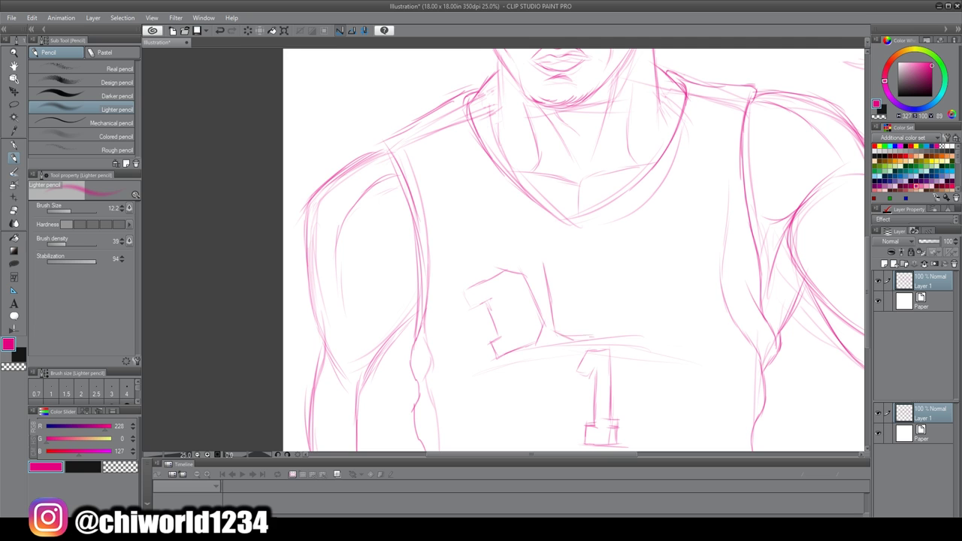
scroll(571, 338, "down", 3)
scroll(571, 338, "up", 3)
- Lasso the rough chest lettering and distort it with a transform into a smaller block tapering toward the top
key("m")
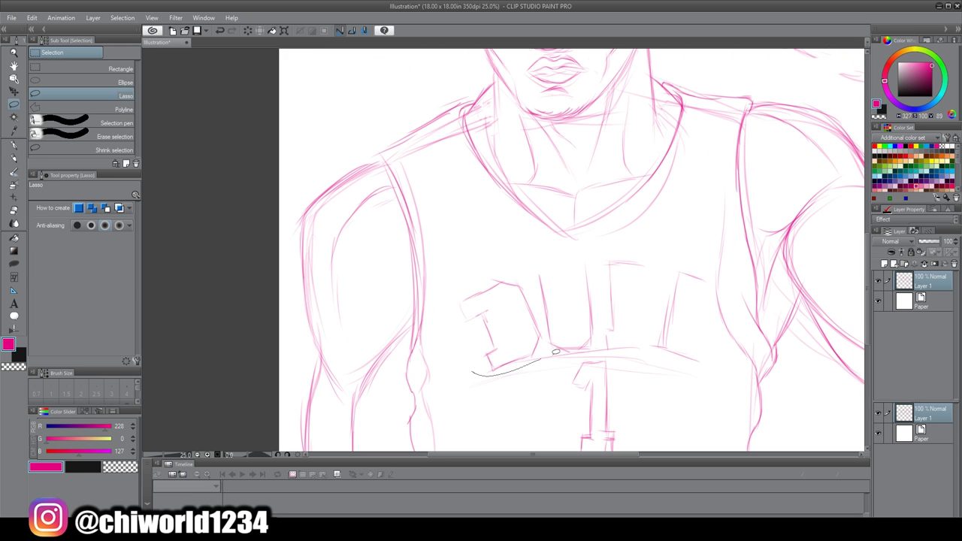
left_click_drag(466, 270, 460, 290)
key("ctrl+t")
left_click_drag(714, 243, 705, 271)
left_click_drag(452, 248, 469, 269)
left_click_drag(719, 378, 684, 365)
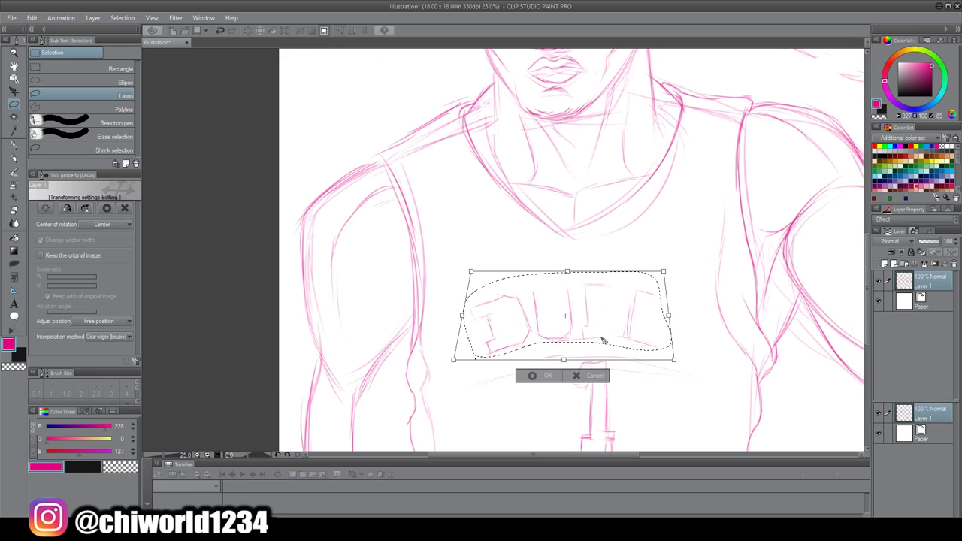
left_click_drag(449, 379, 464, 348)
left_click(554, 381)
- Sketch the chest lettering as double-lined block letters reading DUKE with the Lighter pencil
scroll(629, 423, "up", 1)
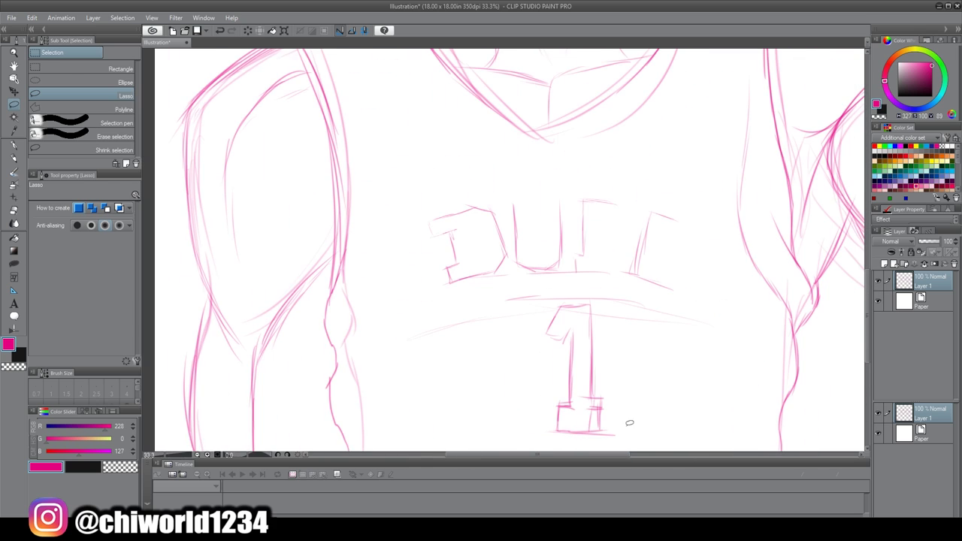
key("p")
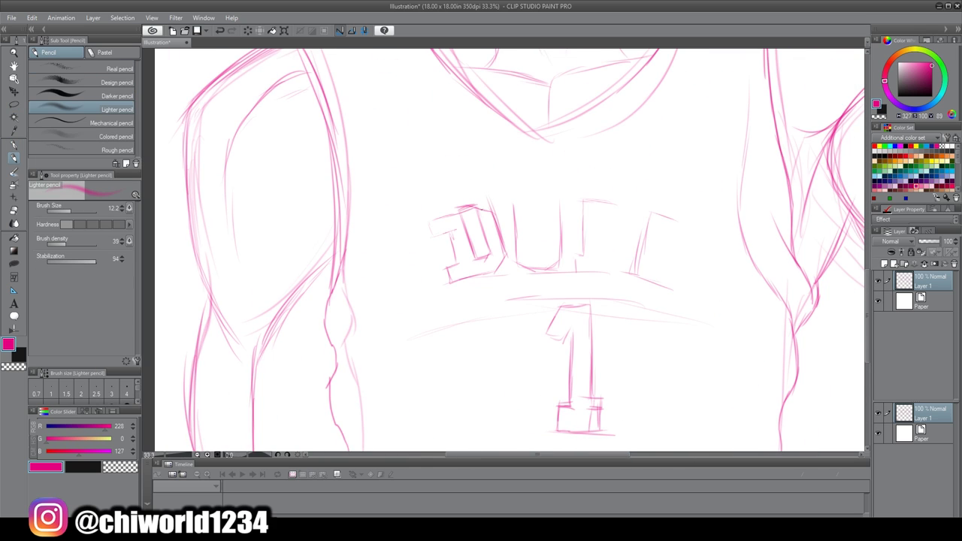
scroll(475, 326, "down", 1)
scroll(443, 247, "up", 1)
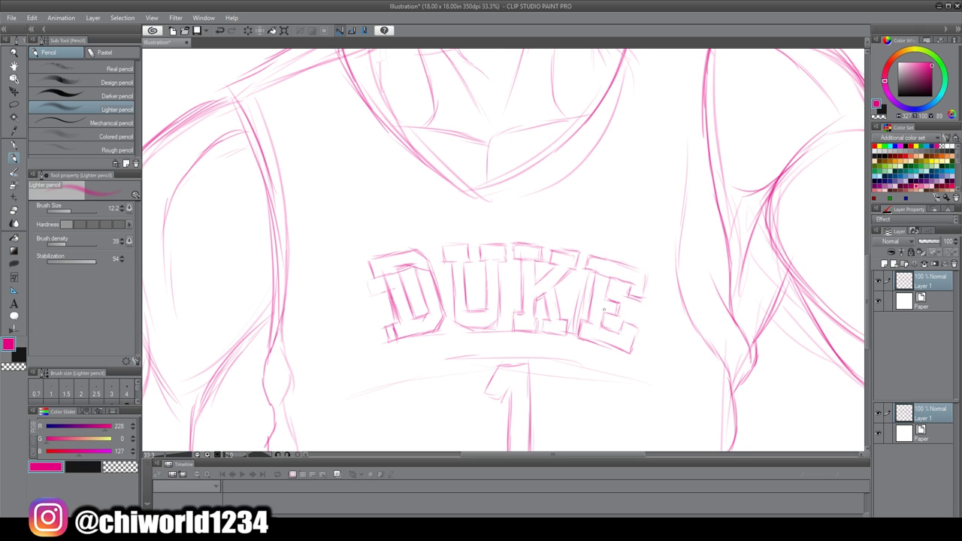
- Sketch a small circular patch and a rectangular patch on the jersey's upper chest beside the flexed arm
scroll(439, 417, "down", 1)
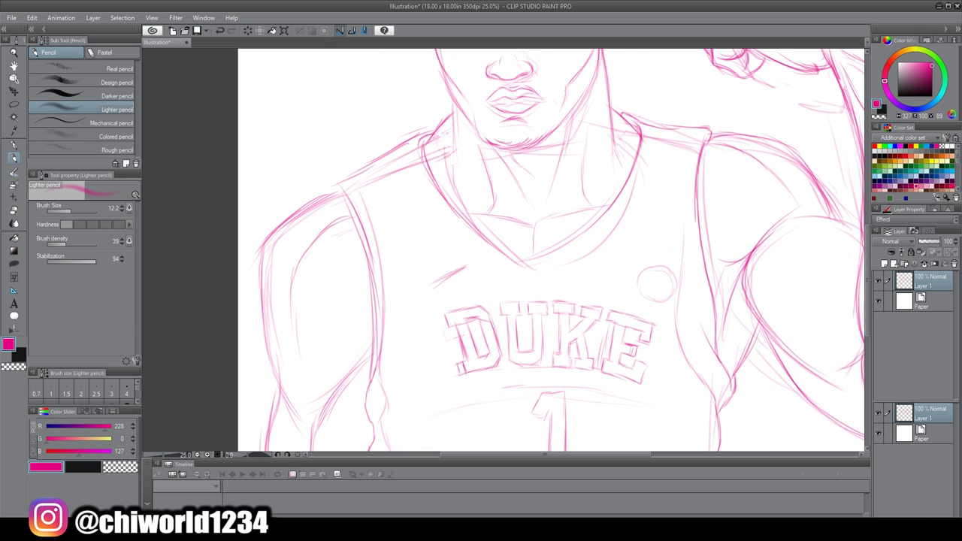
left_click_drag(637, 225, 677, 252)
scroll(551, 250, "down", 3)
scroll(551, 226, "up", 3)
- Sketch long diagonal fold lines across the lower jersey on both sides of the number 1
left_click_drag(563, 252, 665, 380)
left_click_drag(409, 245, 502, 350)
left_click_drag(359, 223, 423, 371)
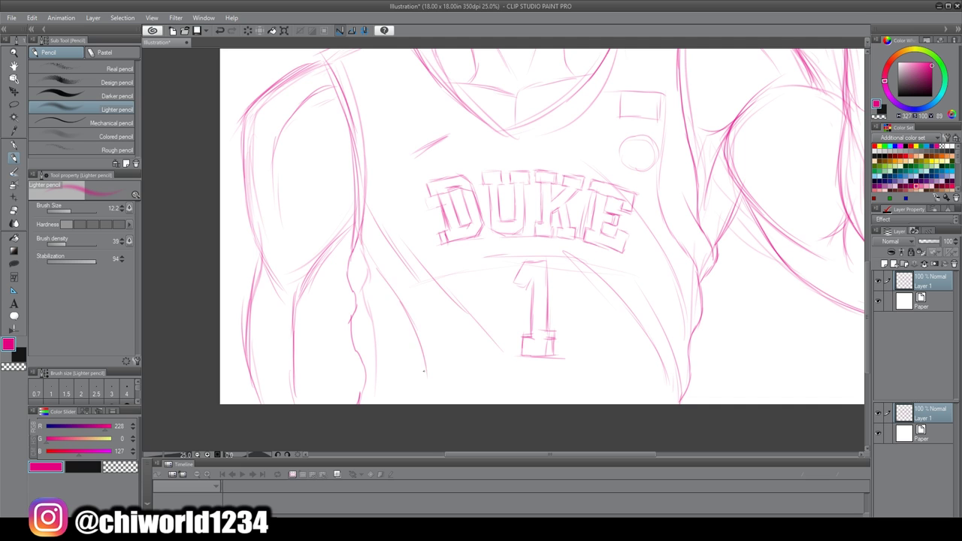
left_click_drag(413, 270, 353, 387)
scroll(484, 300, "down", 1)
left_click_drag(376, 312, 361, 383)
scroll(485, 301, "up", 1)
- Lasso the torso's side outline below the flexed arm and shift it slightly outward
key("m")
mouse_move(656, 391)
left_mouse_down()
mouse_move(659, 160)
mouse_move(647, 353)
left_mouse_up()
key("ctrl+t")
left_click_drag(677, 278, 695, 278)
key("Return")
- Redraw the torso's side outline and the folds below the flexed arm's armpit with the Lighter pencil
left_click(15, 146)
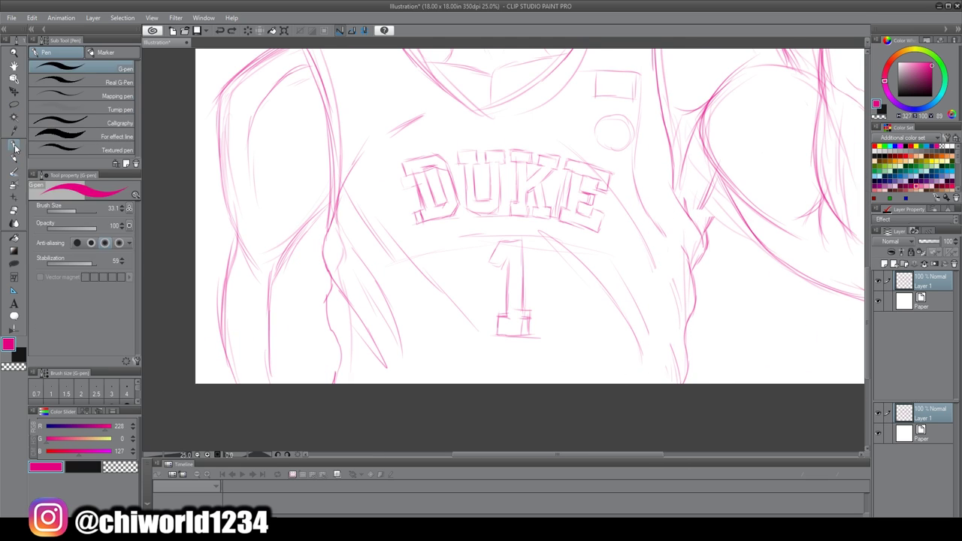
left_click(14, 158)
left_click_drag(680, 214, 654, 346)
left_click_drag(668, 150, 702, 267)
left_click_drag(669, 149, 714, 240)
scroll(677, 248, "down", 1)
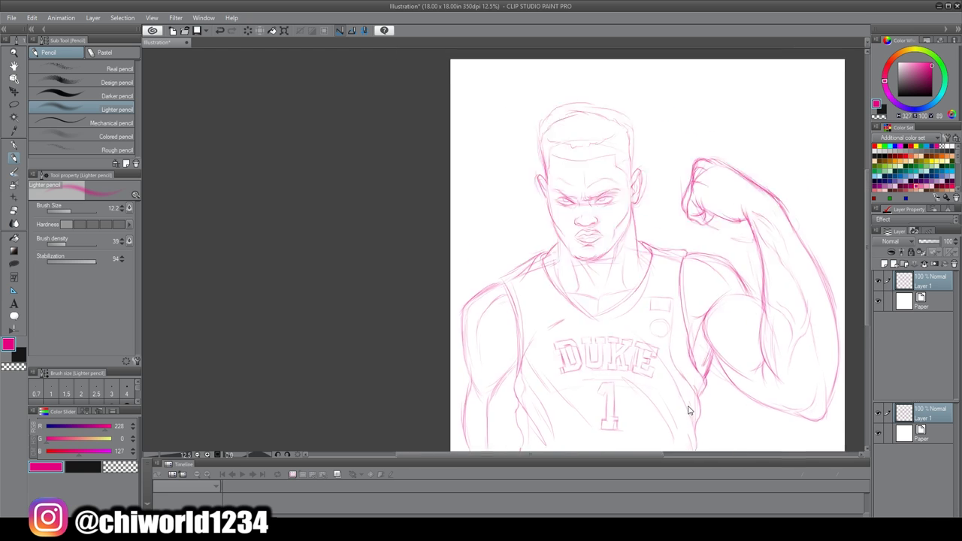
- Add more fabric folds to the jersey and sketch pointed crease shapes on the chest beside the collar
scroll(588, 289, "up", 2)
left_click_drag(526, 285, 511, 330)
left_click_drag(473, 289, 443, 331)
left_click_drag(436, 256, 399, 315)
left_click_drag(466, 203, 398, 248)
scroll(514, 183, "down", 2)
mouse_move(447, 181)
left_mouse_down()
mouse_move(462, 251)
mouse_move(561, 209)
left_mouse_up()
scroll(608, 350, "up", 2)
scroll(608, 354, "down", 1)
scroll(538, 228, "up", 3)
mouse_move(463, 245)
left_mouse_down()
mouse_move(508, 218)
mouse_move(580, 201)
left_mouse_up()
left_click_drag(398, 248, 287, 199)
scroll(562, 400, "down", 3)
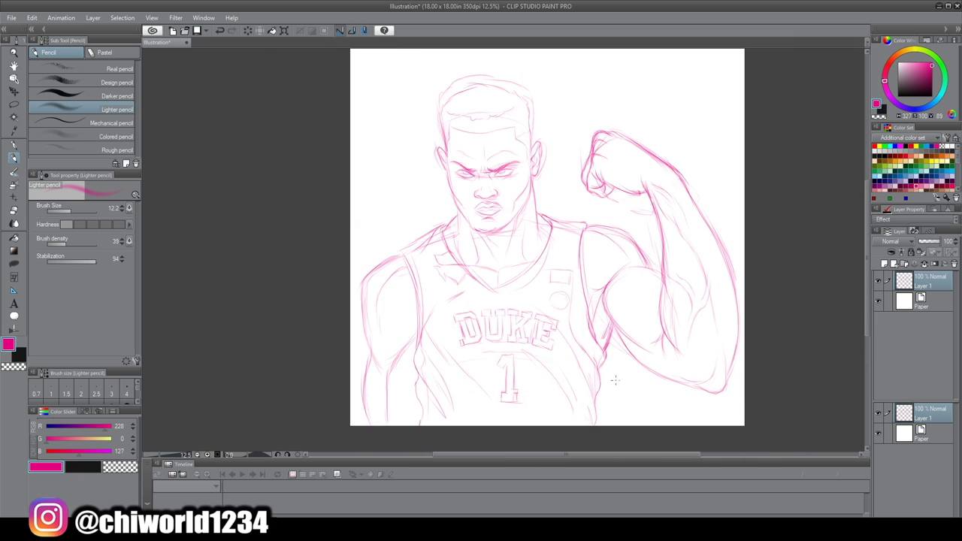
- Lasso the eye on the lowered arm's side and scale it down to 87%
scroll(481, 248, "up", 3)
key("m")
left_click_drag(406, 223, 397, 260)
key("ctrl+t")
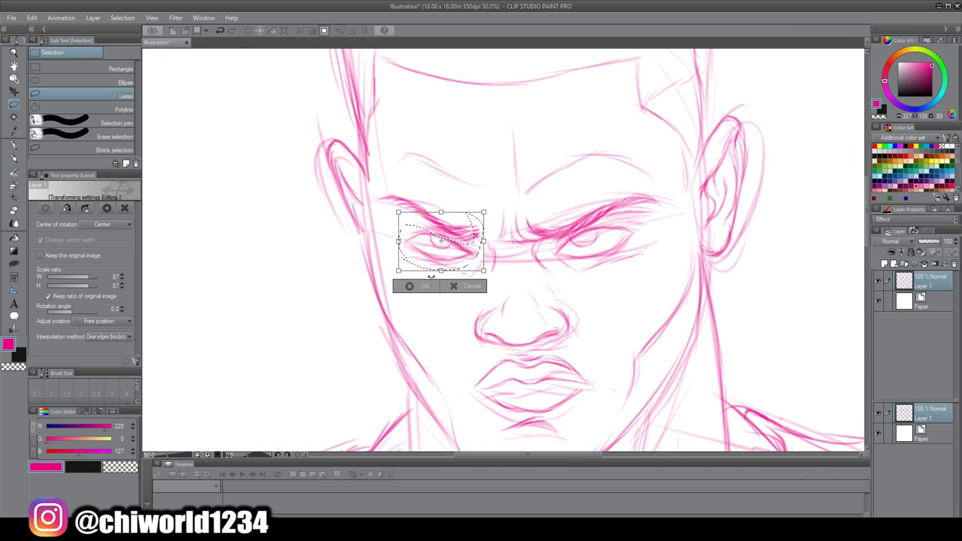
key("Return")
- Lasso the eye on the flexed arm's side, scale it down to 85% and rotate it 2.7 degrees
left_click_drag(556, 224, 552, 267)
key("ctrl+t")
left_click_drag(642, 218, 630, 227)
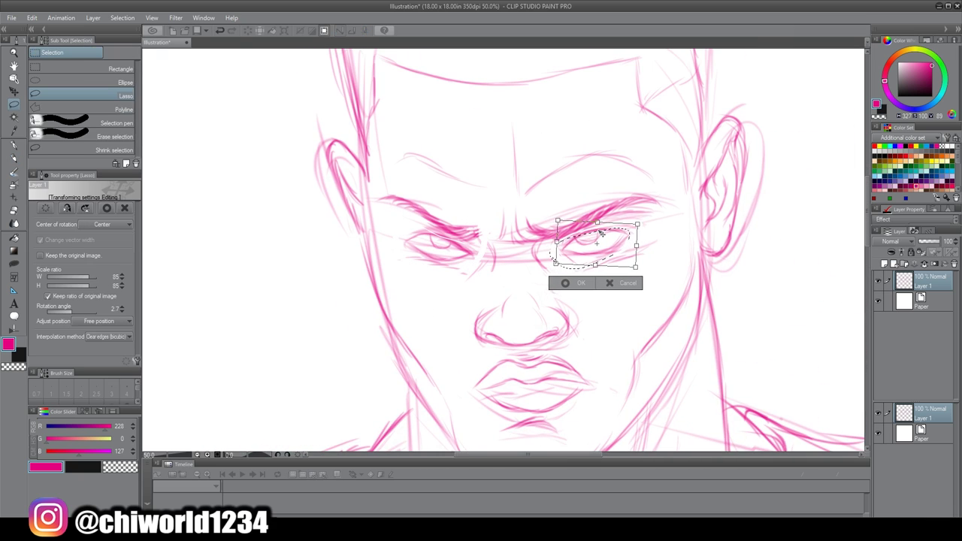
key("Return")
- Add a new layer above the sketch and get the G-pen ready with black
scroll(269, 193, "down", 3)
scroll(204, 415, "up", 2)
scroll(868, 323, "down", 2)
scroll(526, 226, "up", 3)
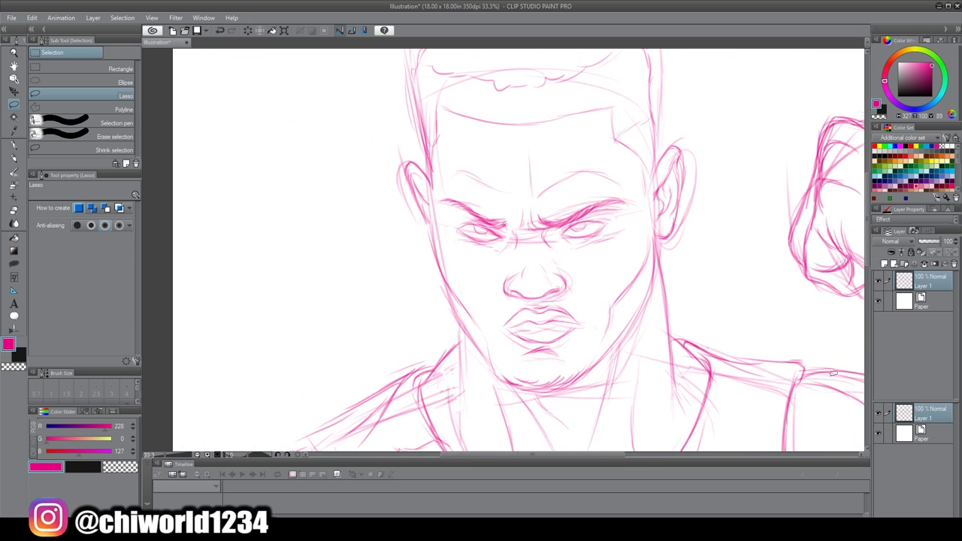
key("ctrl+shift+n")
key("p")
key("p")
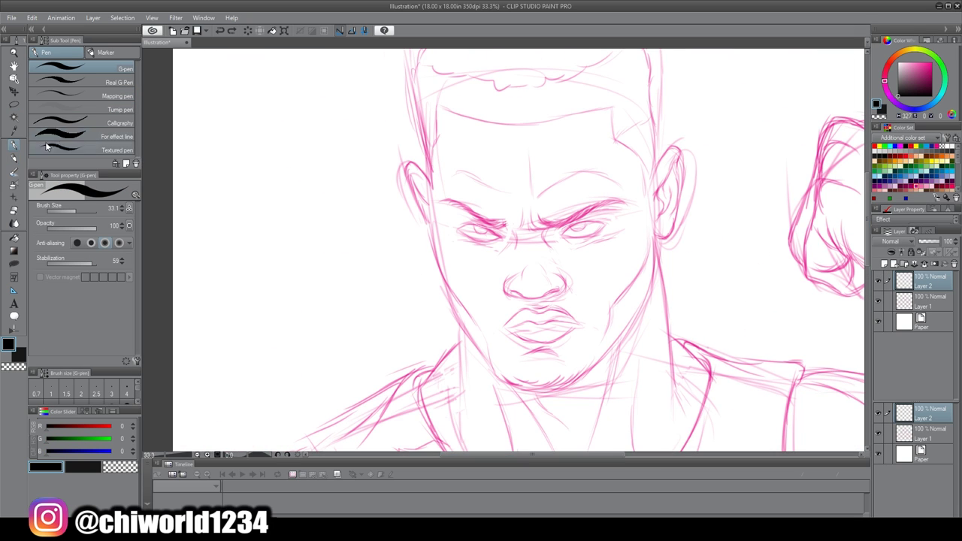
- Ink the straight-cornered hairline across the forehead with the G-pen at brush size 12.2
scroll(676, 173, "up", 1)
mouse_move(623, 226)
left_mouse_down()
mouse_move(609, 184)
mouse_move(507, 189)
left_mouse_up()
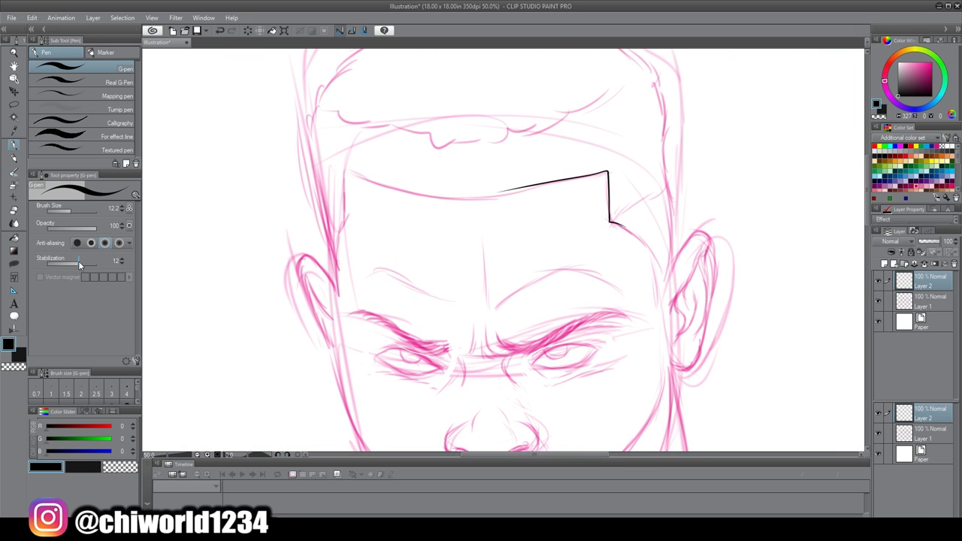
left_click_drag(342, 165, 342, 199)
scroll(749, 211, "up", 1)
left_click_drag(749, 213, 580, 238)
left_click_drag(505, 235, 394, 203)
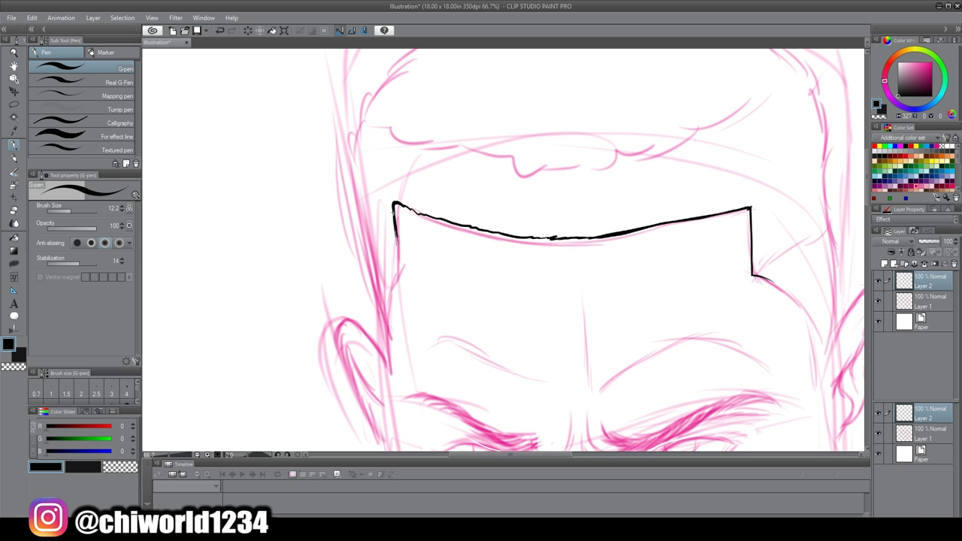
- Move the inked hairline slightly lower on the forehead with a transform
scroll(516, 308, "down", 2)
key("ctrl+t")
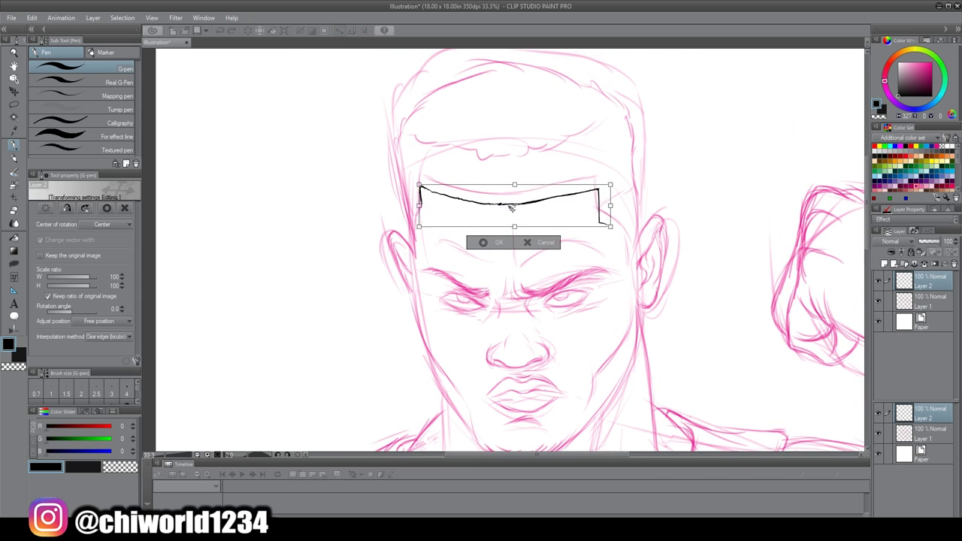
key("Return")
- Ink the base of the nose, the nostrils and both nose wings with stabilization at 100
scroll(516, 214, "down", 1)
scroll(464, 274, "up", 4)
mouse_move(449, 372)
left_mouse_down()
mouse_move(532, 353)
mouse_move(390, 360)
left_mouse_up()
left_click_drag(524, 299, 547, 367)
left_click_drag(376, 335, 392, 370)
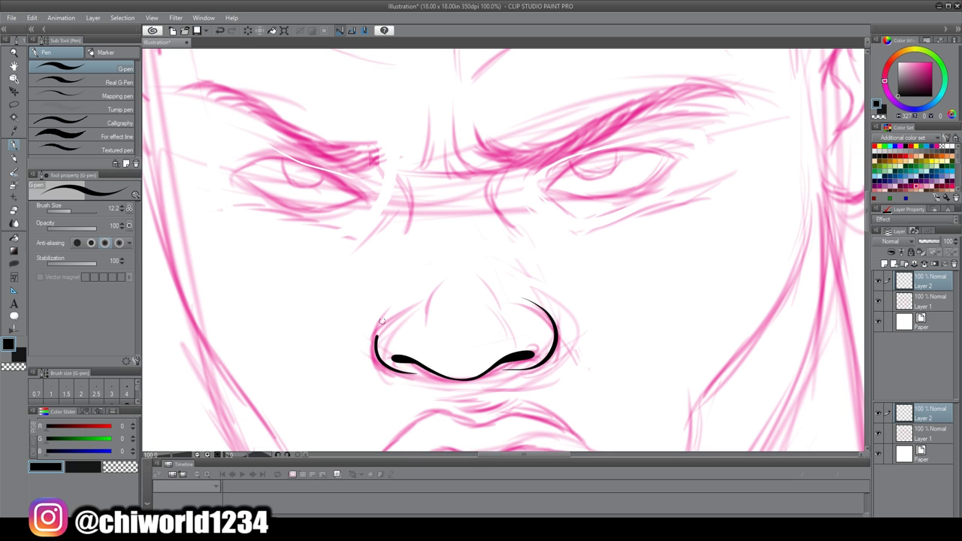
- Ink the frown creases between the eyebrows and the short lines around the nose bridge and inner eyes
left_click_drag(385, 200, 343, 251)
scroll(517, 332, "down", 2)
mouse_move(538, 197)
left_mouse_down()
mouse_move(590, 229)
mouse_move(502, 231)
left_mouse_up()
scroll(479, 274, "up", 2)
scroll(545, 260, "down", 2)
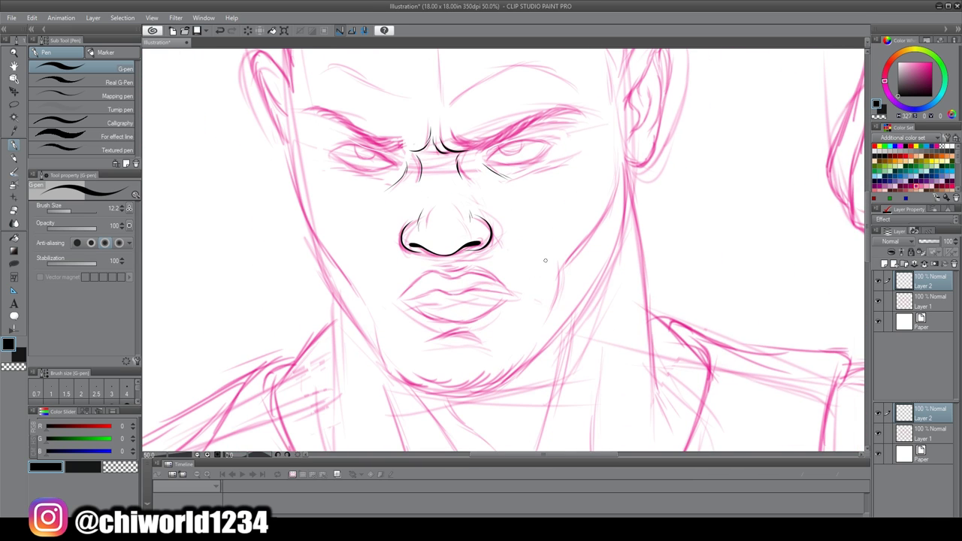
- Ink the outlines of both eyes and fill the irises solid black
left_click_drag(545, 260, 544, 350)
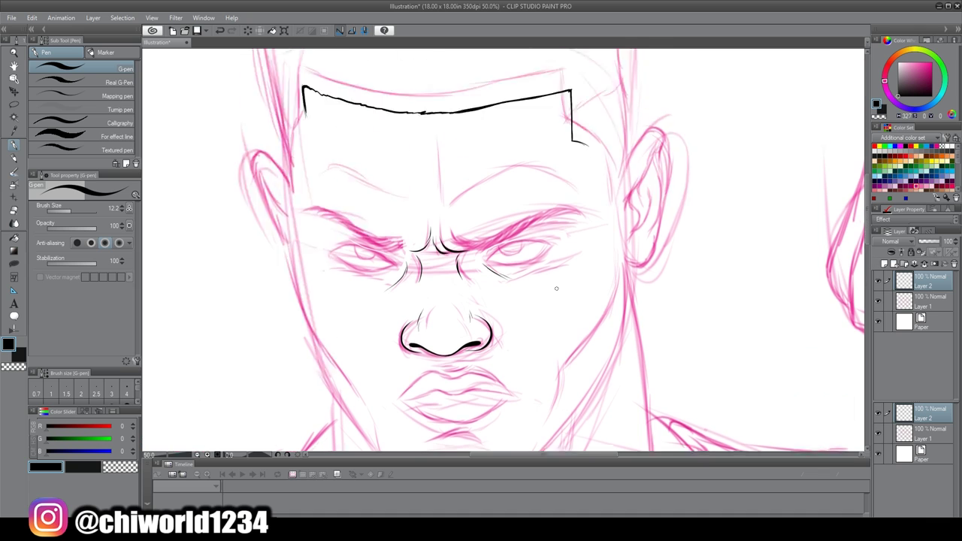
scroll(518, 293, "up", 3)
mouse_move(442, 302)
left_mouse_down()
mouse_move(541, 243)
mouse_move(639, 260)
mouse_move(439, 300)
left_mouse_up()
left_click_drag(408, 417, 633, 369)
mouse_move(194, 222)
left_mouse_down()
mouse_move(385, 274)
mouse_move(328, 279)
mouse_move(394, 269)
left_mouse_up()
left_click_drag(323, 231, 256, 212)
key("ctrl+z")
left_click_drag(708, 216, 769, 193)
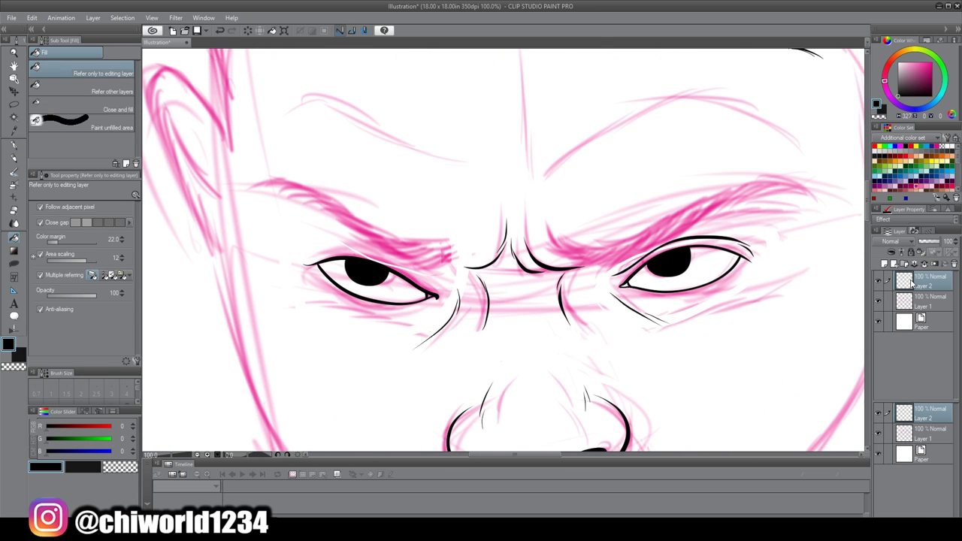
- Paint both slanted eyebrows in black with overlapping soft strokes
left_click(105, 109)
mouse_move(760, 190)
left_mouse_down()
mouse_move(575, 260)
mouse_move(714, 205)
left_mouse_up()
mouse_move(723, 193)
left_mouse_down()
mouse_move(620, 260)
mouse_move(555, 260)
left_mouse_up()
left_click_drag(742, 188, 628, 246)
left_click_drag(461, 259, 421, 267)
left_click_drag(462, 270, 282, 186)
- Ink the curved brow lines on the forehead and the vertical crease between them with the G-pen
key("ctrl+minus")
key("ctrl+minus")
key("ctrl+plus")
key("ctrl+plus")
key("p")
left_click_drag(464, 277, 624, 198)
left_click_drag(447, 263, 443, 225)
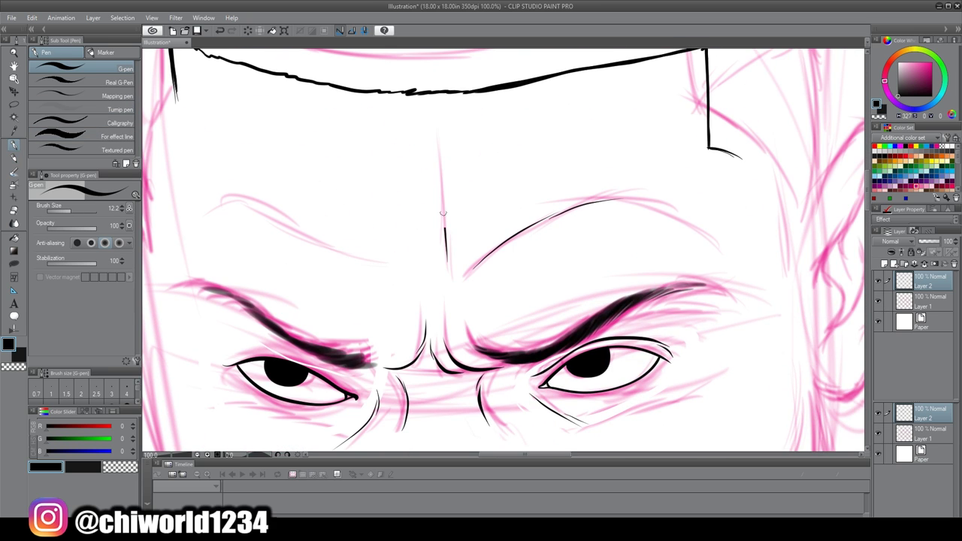
- Ink the cheek contour on the flexed arm's side and the crease under the lower lip
scroll(503, 248, "down", 5)
left_click_drag(726, 137, 590, 409)
scroll(591, 410, "down", 1)
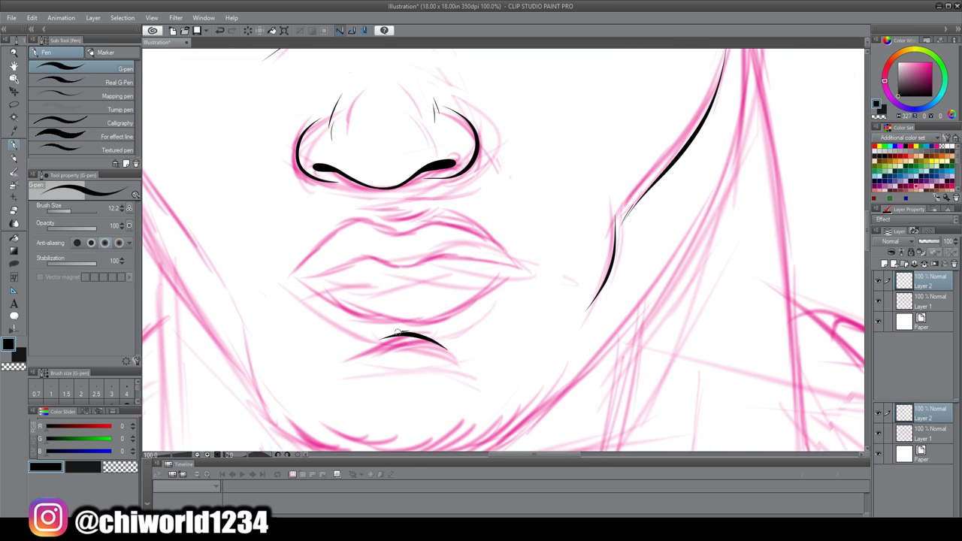
- Ink the chin and jawline, continuing up both sides of the face
key("ctrl+minus")
left_click_drag(472, 425, 681, 217)
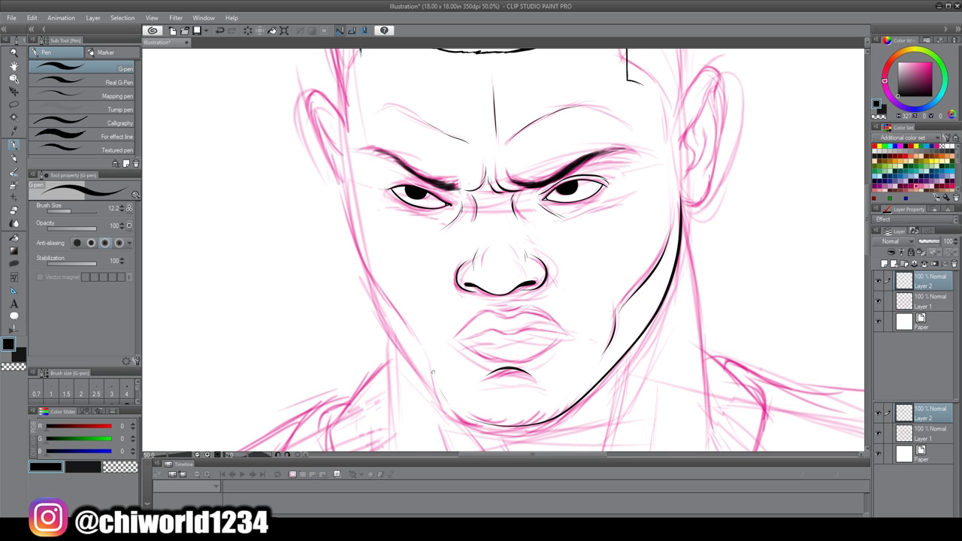
left_click_drag(432, 371, 352, 224)
- Ink the hair as a jagged solid black band above the hairline and outline the top of the haircut
scroll(387, 320, "down", 2)
scroll(438, 340, "up", 3)
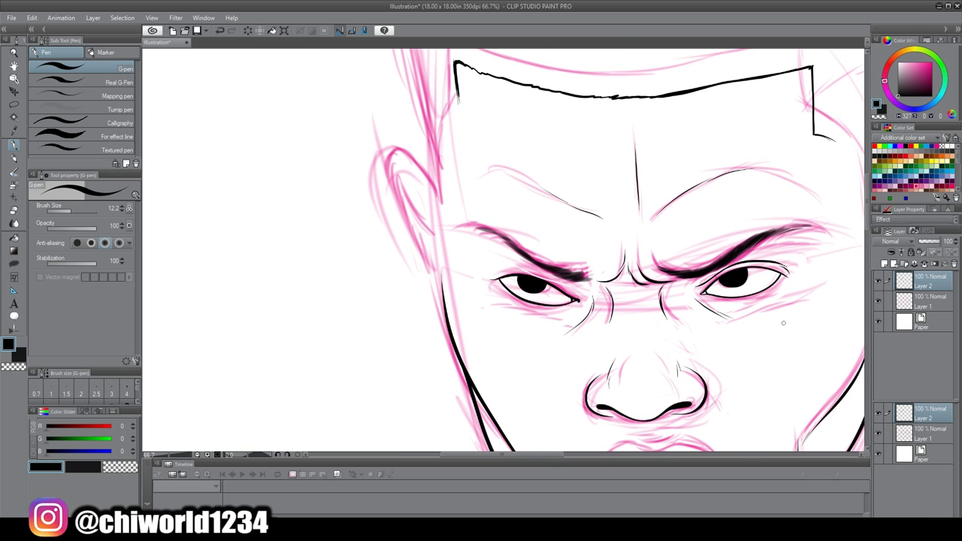
left_click_drag(436, 338, 437, 436)
mouse_move(459, 309)
left_mouse_down()
mouse_move(413, 254)
mouse_move(398, 149)
left_mouse_up()
left_click_drag(451, 225, 199, 226)
left_click_drag(571, 286, 571, 335)
mouse_move(563, 350)
left_mouse_down()
mouse_move(587, 334)
mouse_move(635, 197)
mouse_move(492, 242)
mouse_move(238, 254)
mouse_move(161, 203)
left_mouse_up()
scroll(484, 343, "down", 2)
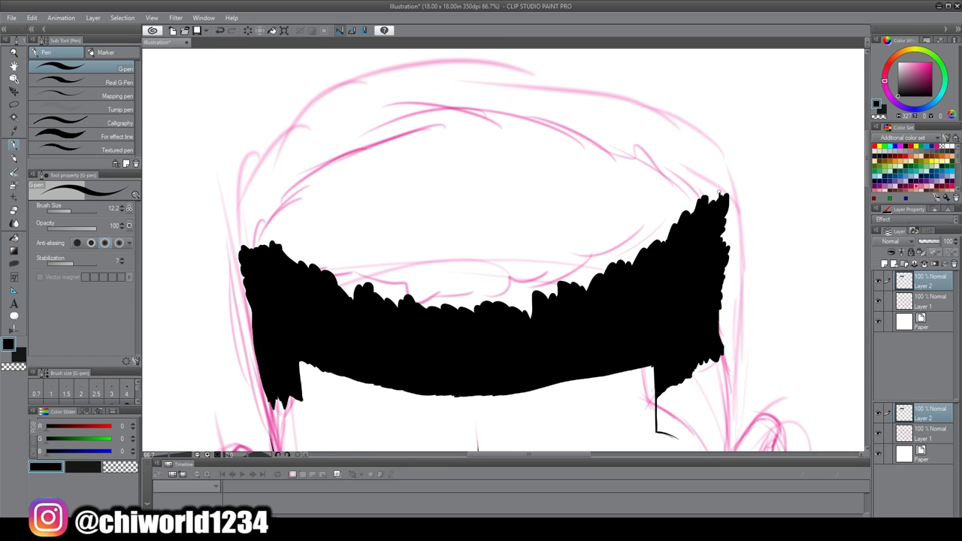
mouse_move(718, 194)
left_mouse_down()
mouse_move(491, 109)
mouse_move(243, 220)
mouse_move(234, 249)
left_mouse_up()
scroll(234, 250, "down", 2)
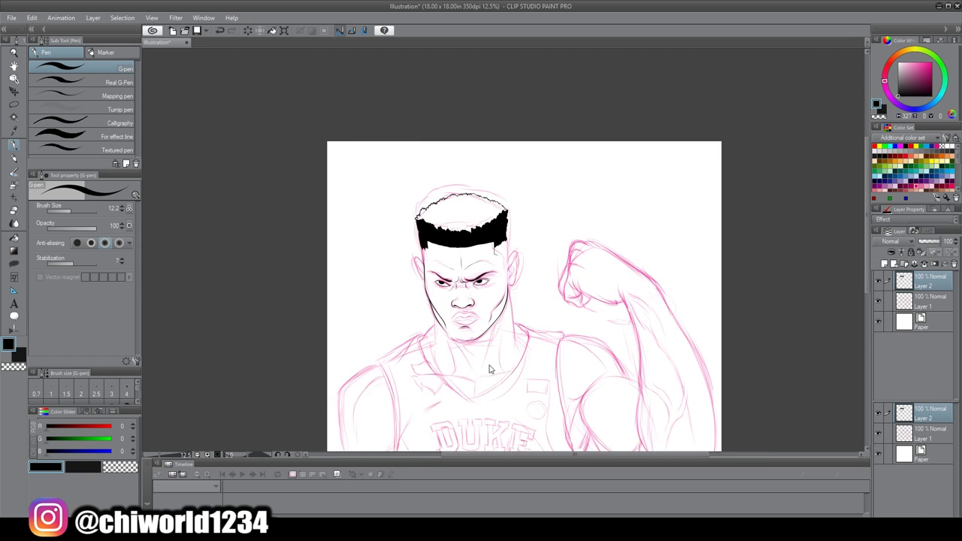
- Ink the outline of the lips and the line between them
scroll(312, 294, "up", 5)
left_click_drag(597, 293, 424, 290)
mouse_move(646, 287)
left_mouse_down()
mouse_move(323, 293)
mouse_move(360, 260)
mouse_move(542, 234)
mouse_move(651, 283)
mouse_move(326, 311)
left_mouse_up()
- Ink the neck outline and the trapezius lines on the lowered arm's side
scroll(326, 311, "down", 3)
scroll(376, 388, "up", 2)
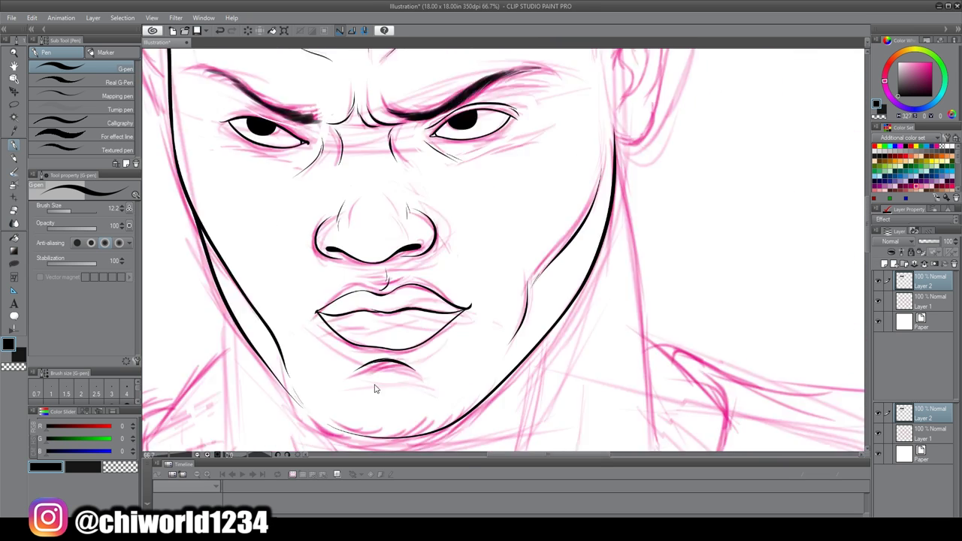
scroll(376, 388, "up", 1)
left_click_drag(562, 100, 624, 192)
scroll(529, 88, "down", 3)
scroll(424, 271, "up", 2)
left_click_drag(330, 162, 344, 368)
scroll(424, 270, "down", 1)
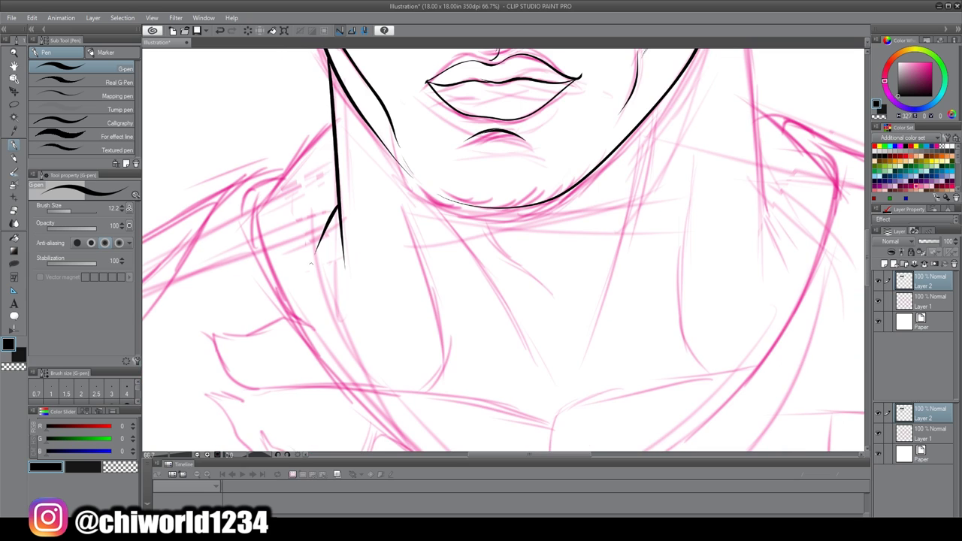
- Ink the neck outline and the trapezius lines on the flexed arm's side
scroll(423, 271, "up", 1)
scroll(424, 270, "down", 3)
scroll(751, 225, "up", 3)
mouse_move(755, 202)
left_mouse_down()
mouse_move(835, 272)
mouse_move(769, 282)
left_mouse_up()
- Ink the neck muscles converging on the throat, the inner neck contours and the short crease below the chin
scroll(769, 283, "down", 3)
scroll(523, 376, "up", 2)
left_click_drag(619, 98, 550, 364)
left_click_drag(636, 198, 665, 344)
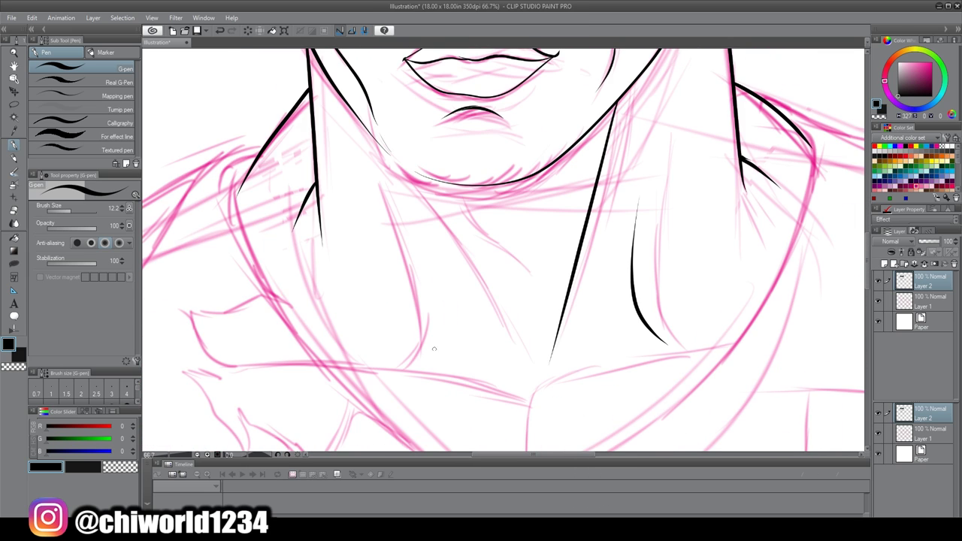
left_click_drag(389, 149, 518, 380)
key("ctrl+z")
left_click_drag(420, 364, 386, 209)
left_click_drag(460, 199, 526, 276)
- Ink the jersey's V-neck collar edge from one shoulder to the other
scroll(526, 323, "up", 1)
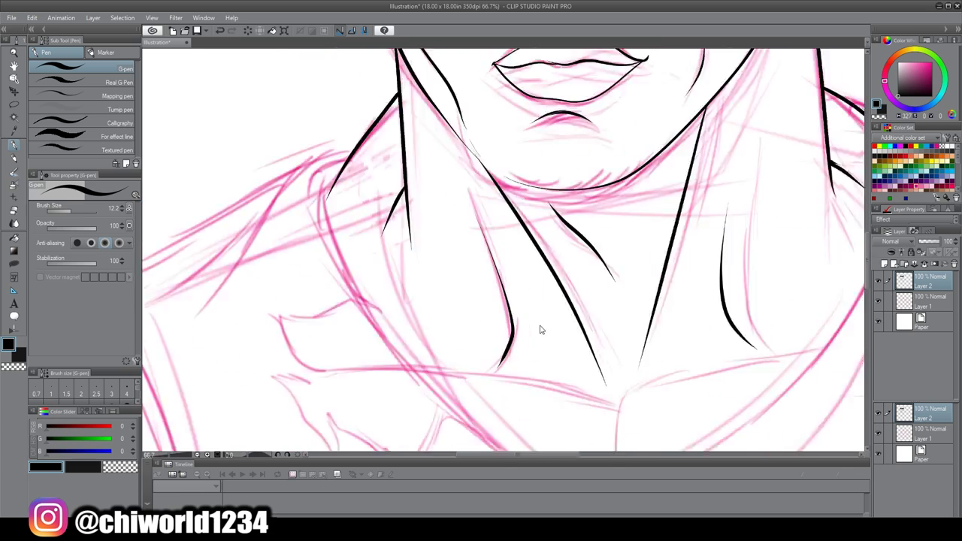
mouse_move(384, 194)
left_mouse_down()
mouse_move(475, 297)
mouse_move(684, 296)
left_mouse_up()
left_click_drag(466, 289, 433, 243)
scroll(450, 270, "down", 4)
scroll(451, 270, "up", 2)
mouse_move(333, 143)
left_mouse_down()
mouse_move(316, 169)
mouse_move(744, 162)
left_mouse_up()
- Hide the sketch layer to check the line art, and show it again
scroll(503, 248, "down", 3)
scroll(503, 248, "up", 5)
scroll(503, 248, "down", 4)
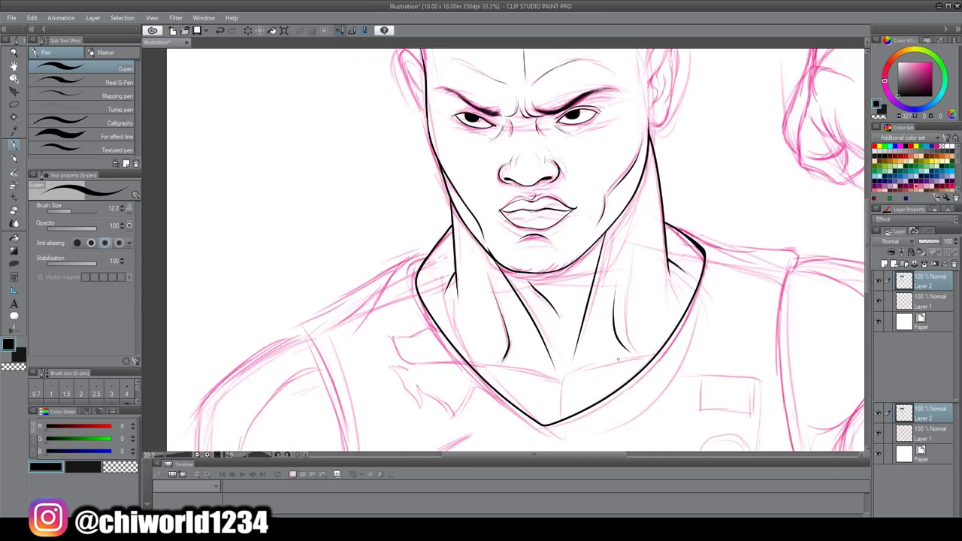
scroll(503, 247, "down", 2)
left_click(877, 433)
left_click(877, 432)
- Ink the ear on the flexed arm's side, covering the outer rim, inner folds and earlobe
scroll(602, 165, "up", 6)
mouse_move(452, 250)
left_mouse_down()
mouse_move(473, 194)
mouse_move(549, 136)
left_mouse_up()
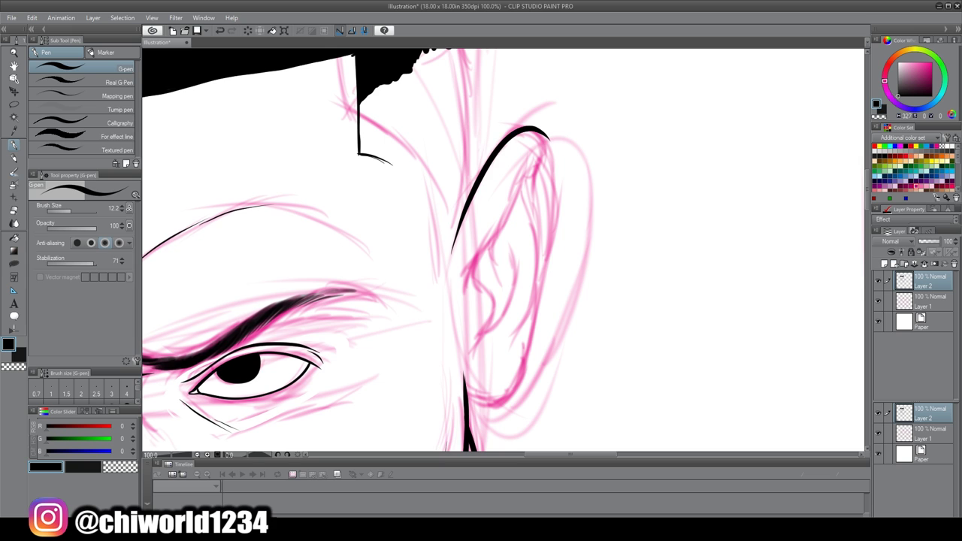
left_click_drag(481, 256, 540, 154)
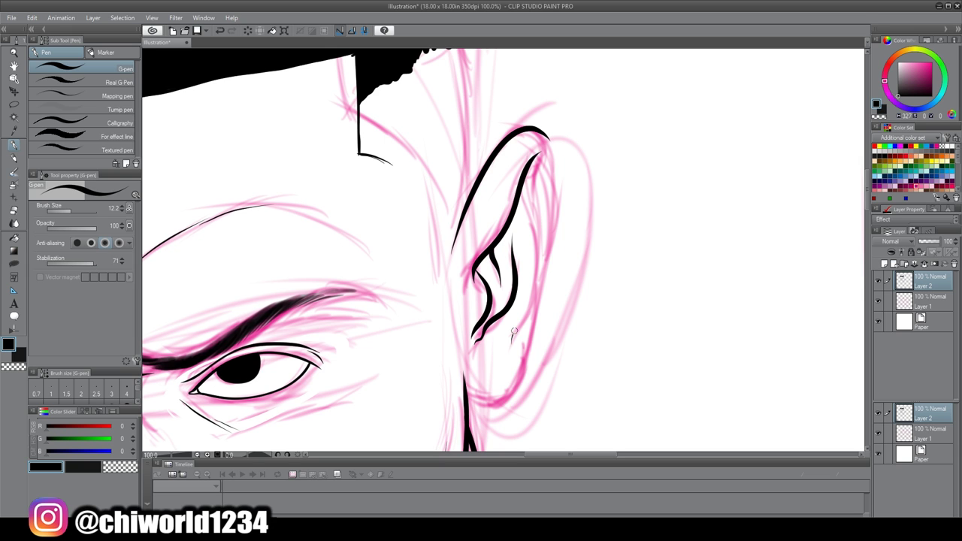
left_click_drag(514, 331, 529, 175)
left_click_drag(541, 259, 514, 129)
left_click_drag(523, 332, 460, 368)
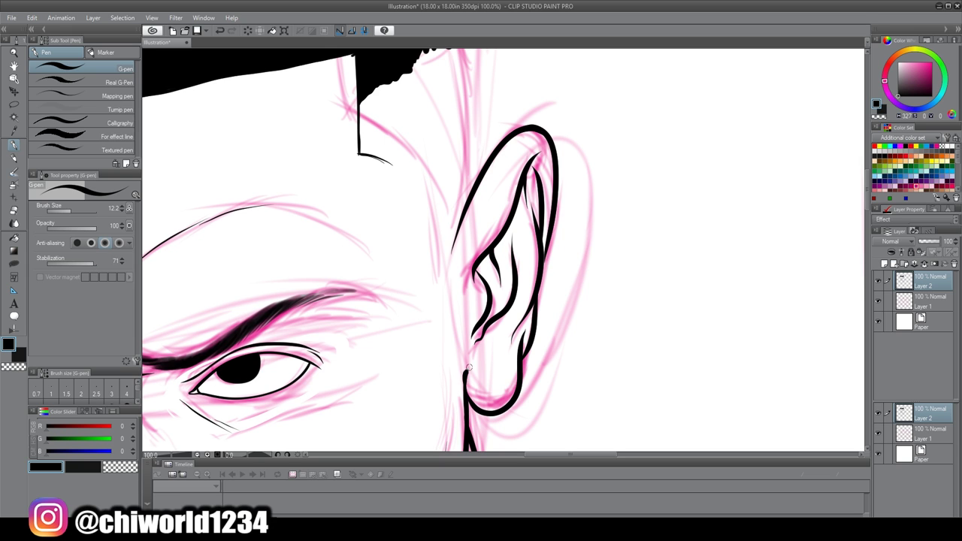
- Ink the side of the head between the hair and the finished ear, and the ear on the opposite side
scroll(481, 301, "down", 3)
scroll(307, 249, "up", 2)
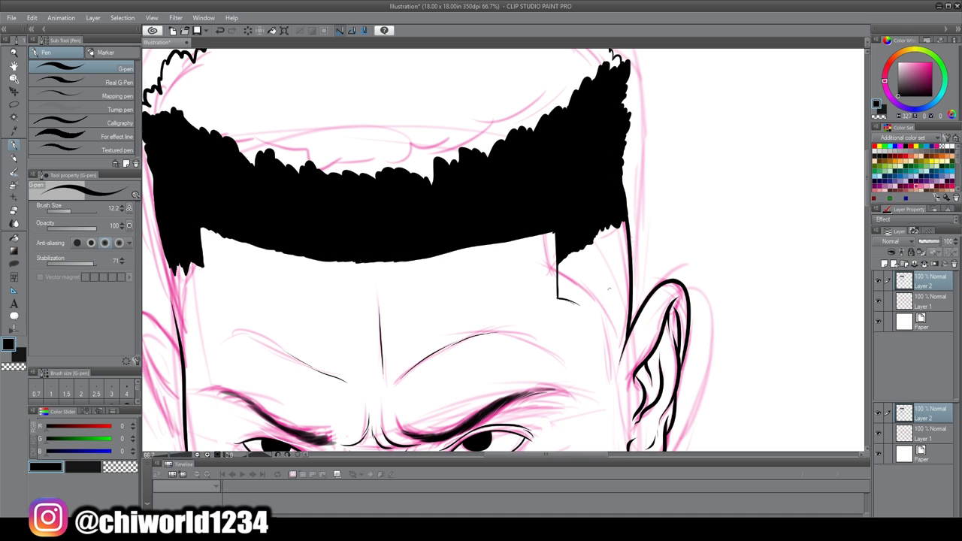
scroll(481, 301, "down", 3)
scroll(440, 300, "up", 4)
mouse_move(530, 188)
left_mouse_down()
mouse_move(528, 297)
mouse_move(440, 161)
mouse_move(443, 135)
left_mouse_up()
- Ink both collarbone lines and the short vertical chest line where they meet inside the V-neck
scroll(481, 301, "down", 4)
scroll(799, 194, "up", 4)
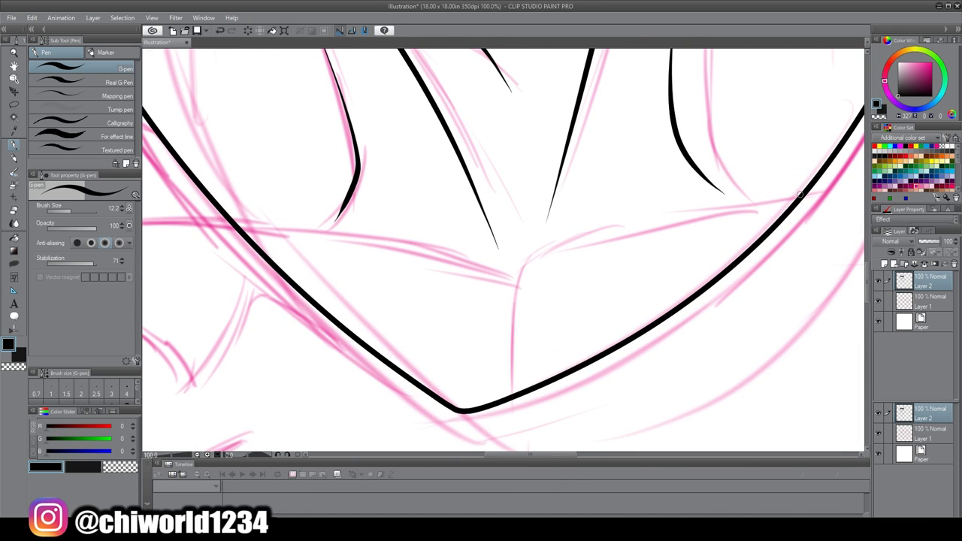
mouse_move(478, 304)
left_mouse_down()
mouse_move(709, 218)
mouse_move(785, 213)
left_mouse_up()
left_click_drag(235, 224, 420, 248)
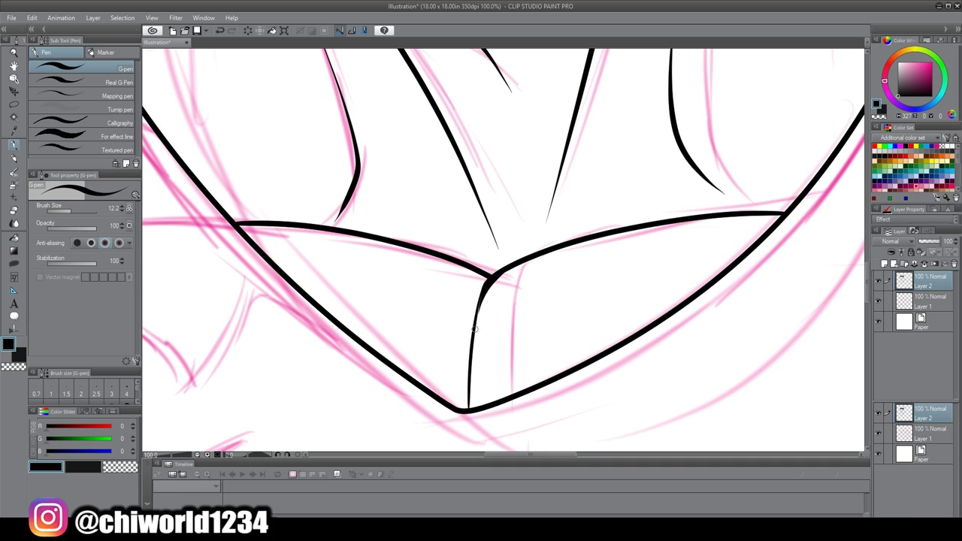
left_click_drag(475, 329, 485, 294)
scroll(481, 301, "down", 4)
scroll(481, 225, "up", 4)
scroll(481, 300, "down", 4)
scroll(612, 363, "up", 3)
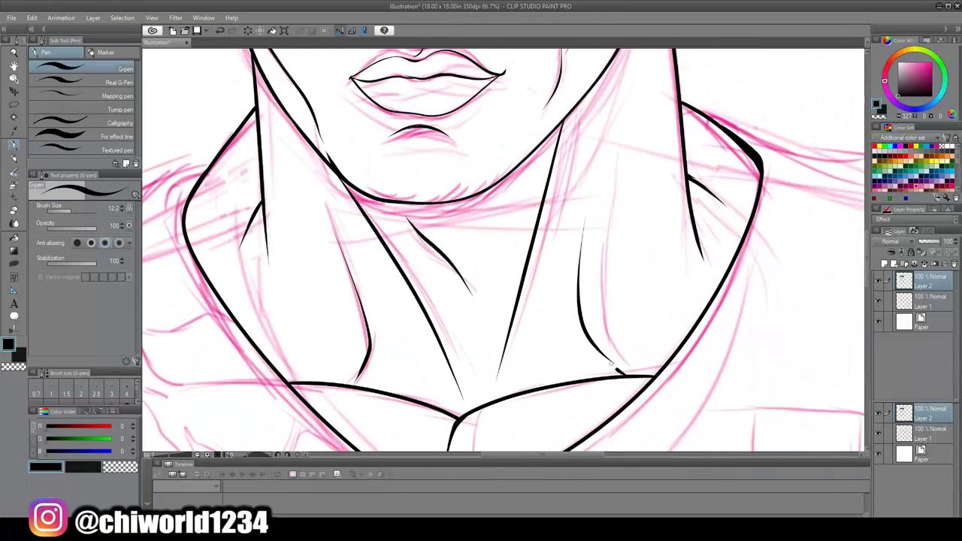
- Thicken the collar bend on the lowered arm's side and ink the wavy shoulder line running down from it
left_click_drag(496, 378, 528, 250)
scroll(526, 301, "down", 4)
scroll(526, 225, "up", 4)
left_click_drag(560, 141, 542, 212)
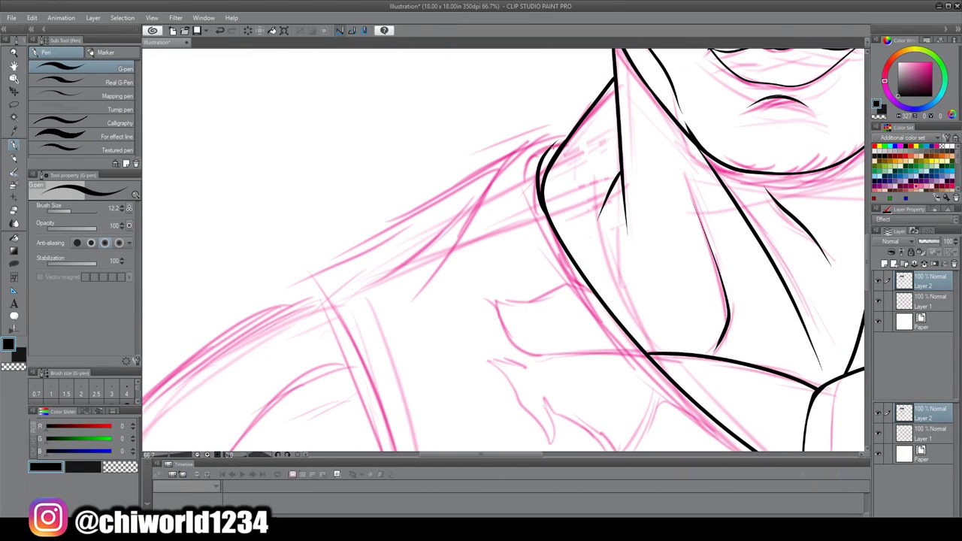
left_click_drag(515, 145, 346, 250)
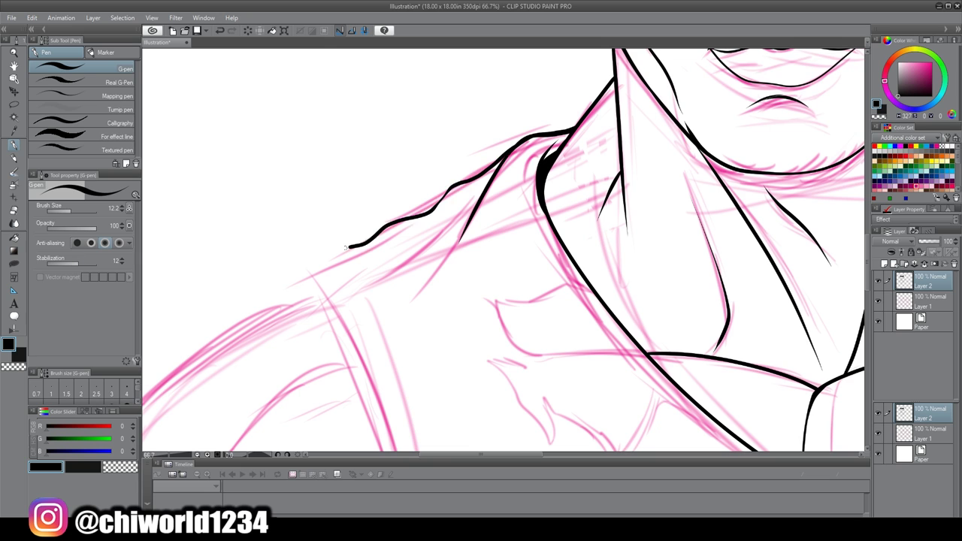
- Ink the armhole and the jersey's side on the lowered arm's side, raising the brush size to 22.2 for the lower part
scroll(481, 248, "down", 2)
scroll(475, 468, "down", 3)
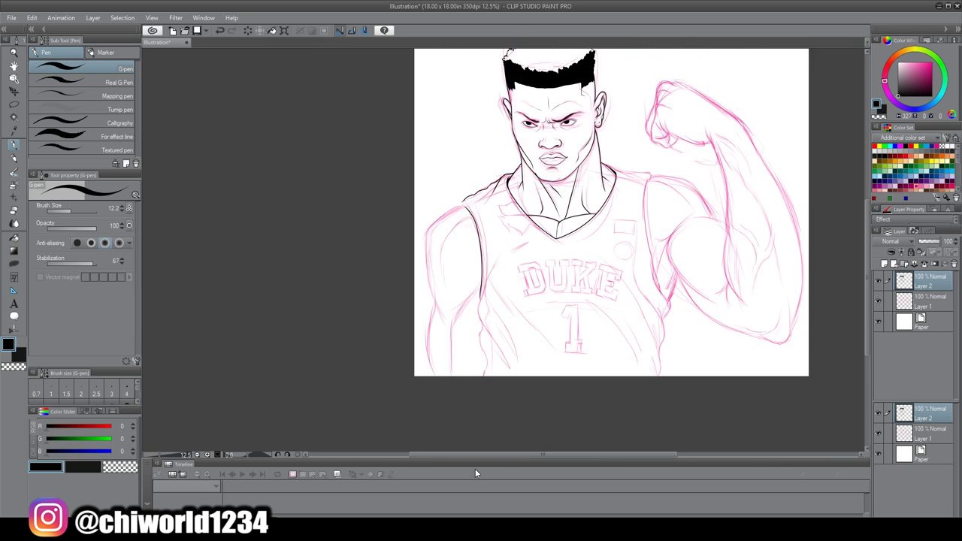
scroll(465, 425, "up", 3)
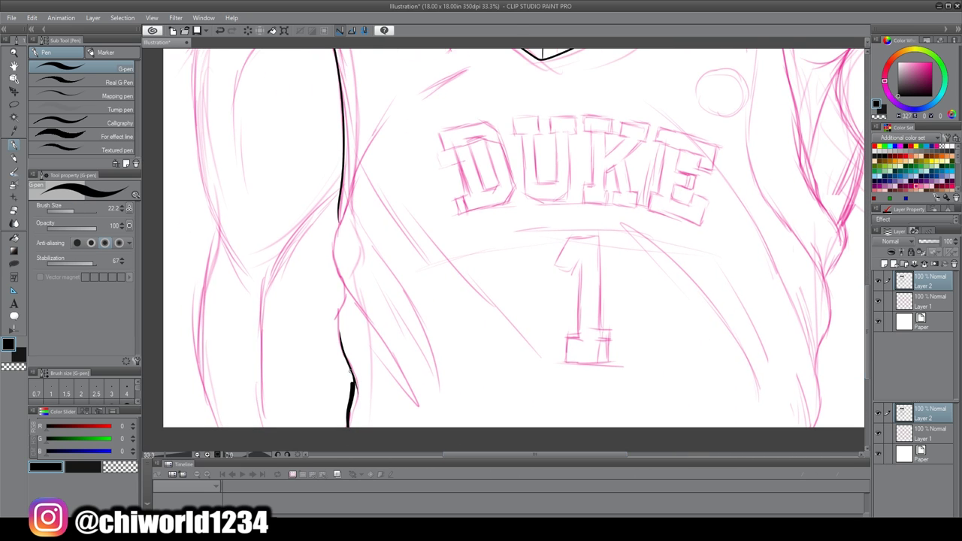
- Ink the jersey's side folds and the armhole edge on the flexed arm's side
left_click_drag(468, 459, 515, 460)
left_click_drag(605, 352, 626, 351)
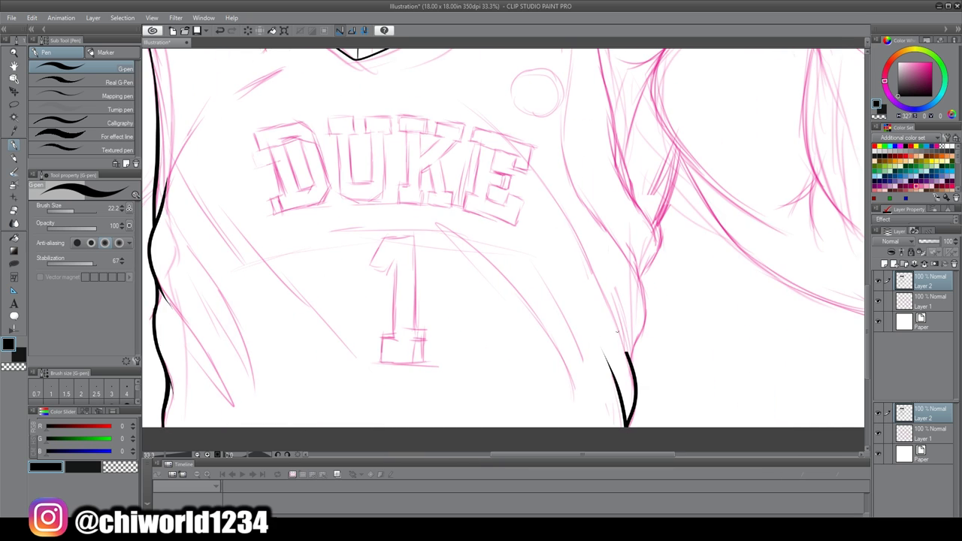
left_click_drag(648, 269, 660, 218)
scroll(653, 225, "down", 3)
scroll(646, 300, "up", 3)
left_click_drag(630, 339, 652, 385)
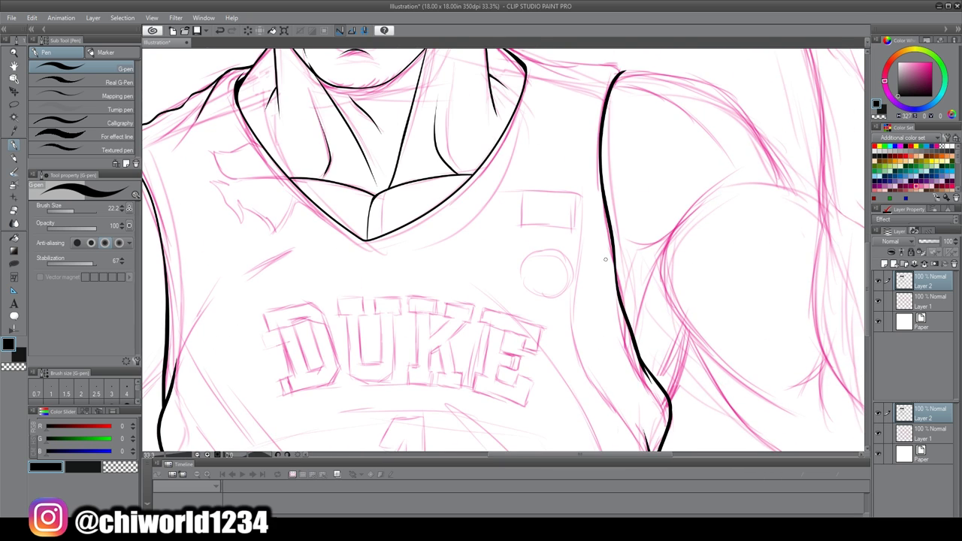
- Set the stabilization to 89 and ink the lowered arm's outer shoulder and upper-arm contours down to the elbow
scroll(605, 259, "down", 3)
scroll(861, 300, "up", 3)
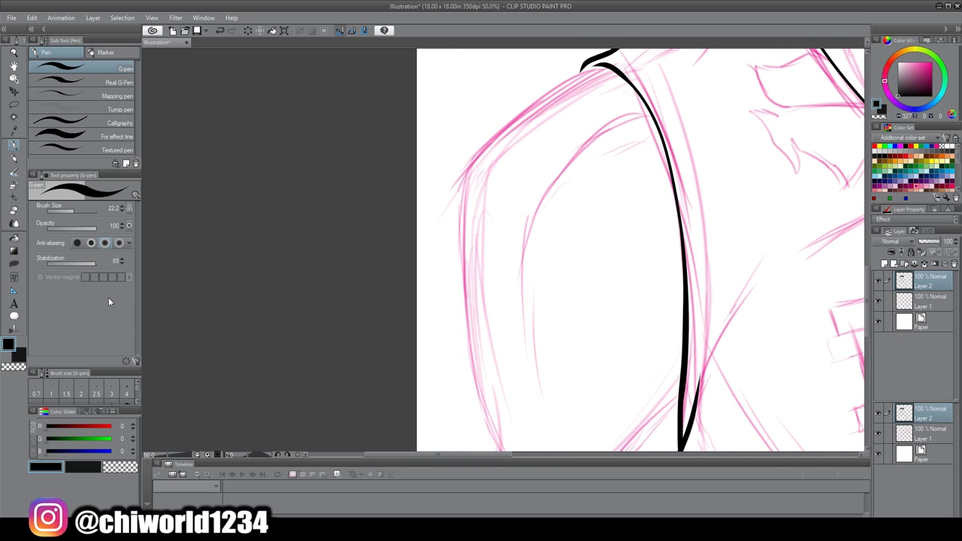
mouse_move(492, 440)
left_mouse_down()
mouse_move(472, 154)
mouse_move(619, 69)
left_mouse_up()
scroll(496, 319, "down", 1)
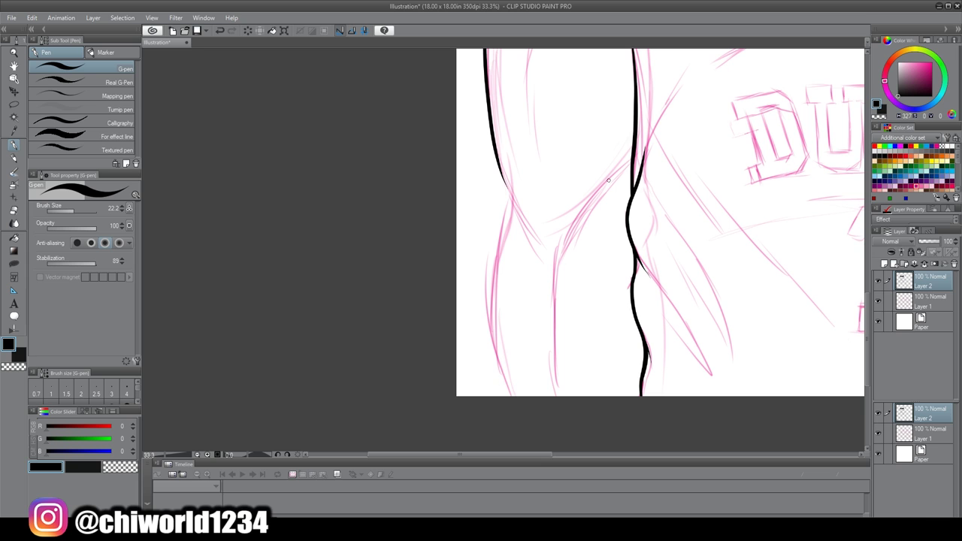
left_click_drag(544, 249, 492, 150)
- Ink the lowered arm's forearm contours and the curved deltoid line inside its shoulder
scroll(587, 429, "down", 2)
scroll(534, 327, "up", 5)
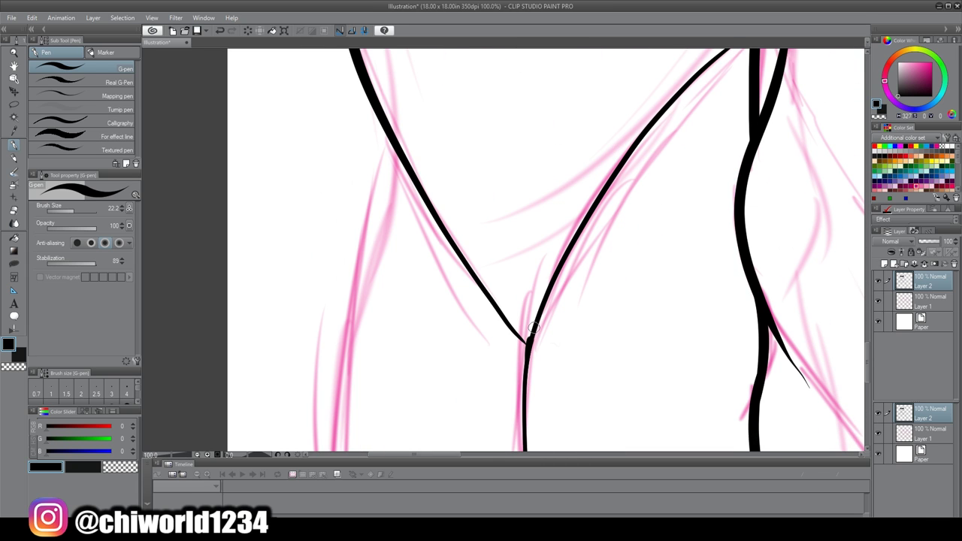
scroll(551, 279, "down", 2)
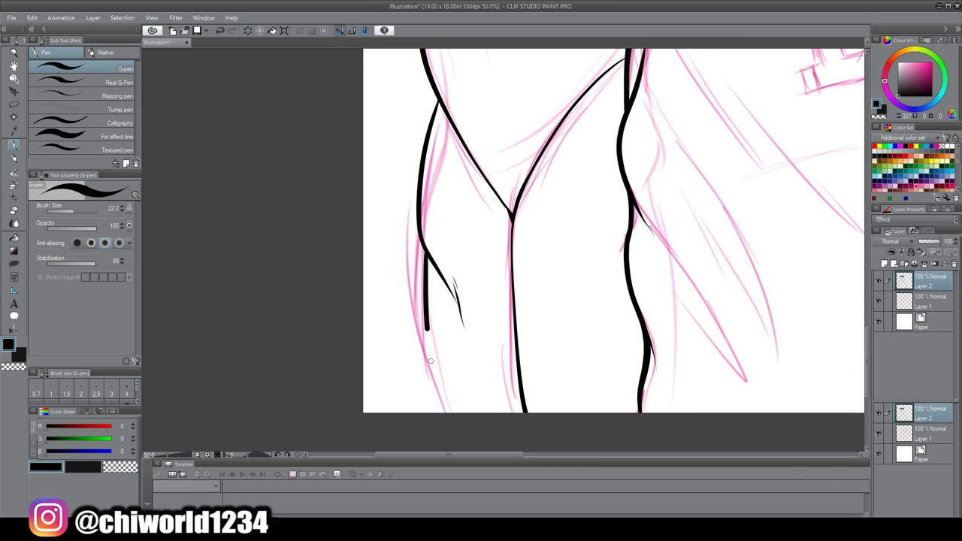
scroll(556, 424, "down", 1)
left_click_drag(515, 171, 501, 304)
scroll(504, 113, "up", 2)
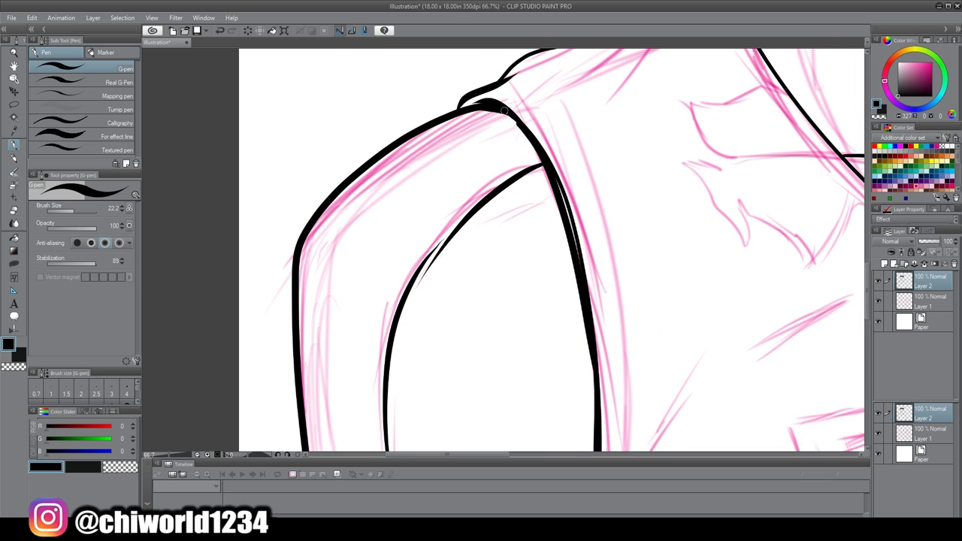
- Ink the flexed arm's deltoid outline, its inner contour and the curve rising from the armpit
scroll(556, 273, "down", 5)
scroll(676, 300, "up", 4)
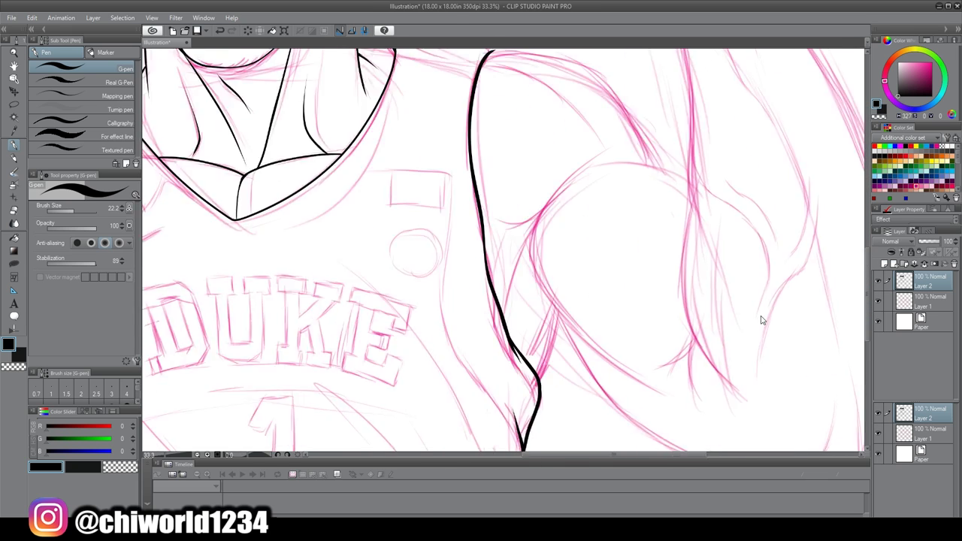
mouse_move(523, 416)
left_mouse_down()
mouse_move(533, 351)
mouse_move(680, 180)
left_mouse_up()
scroll(601, 248, "up", 3)
left_click_drag(518, 189, 645, 272)
left_click_drag(502, 169, 754, 339)
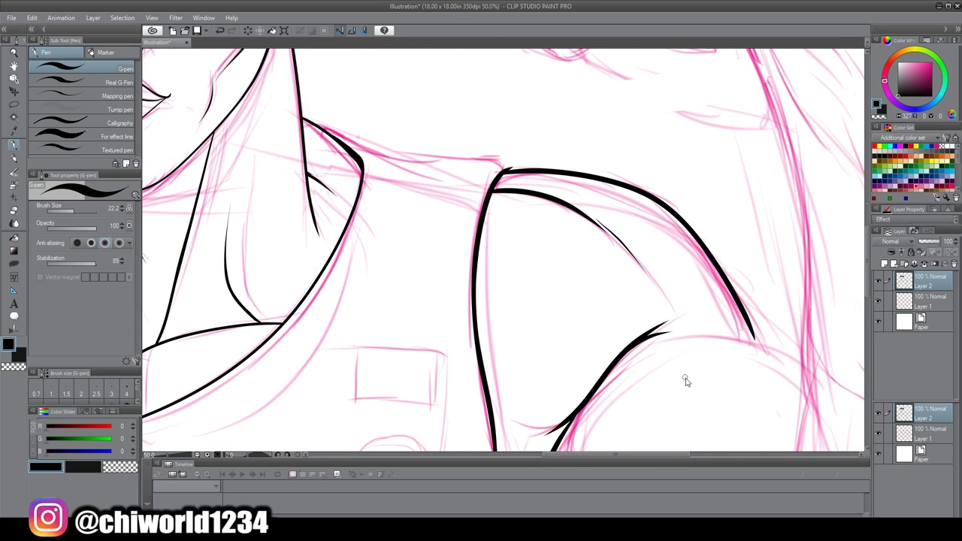
- Ink the rounded biceps outline of the flexed arm, from its top curve around to the underside
scroll(682, 382, "down", 5)
scroll(683, 382, "right", 2)
left_click_drag(424, 142, 637, 359)
scroll(586, 248, "up", 3)
left_click_drag(528, 152, 589, 158)
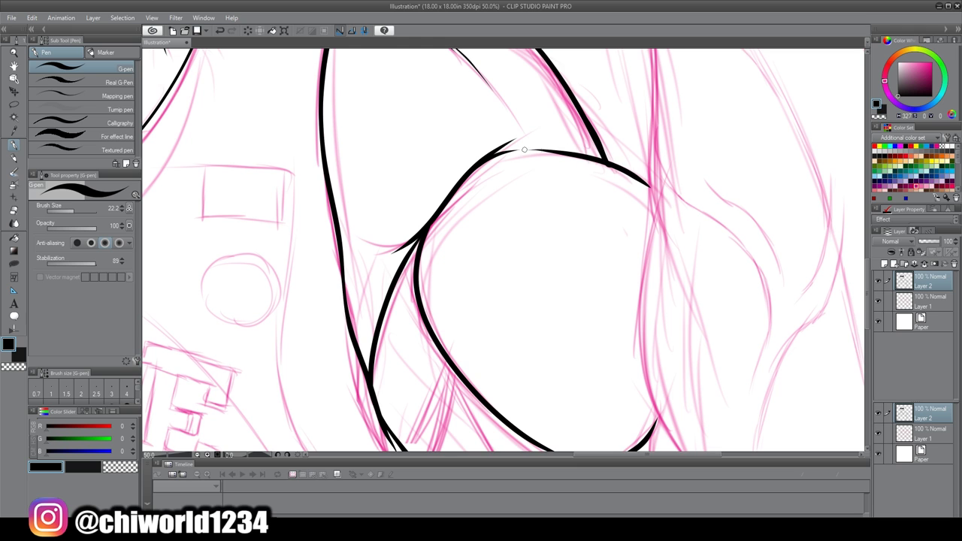
left_click_drag(524, 149, 501, 172)
scroll(526, 248, "up", 3)
scroll(526, 248, "down", 2)
left_click_drag(581, 215, 653, 102)
scroll(578, 301, "down", 4)
scroll(579, 325, "up", 3)
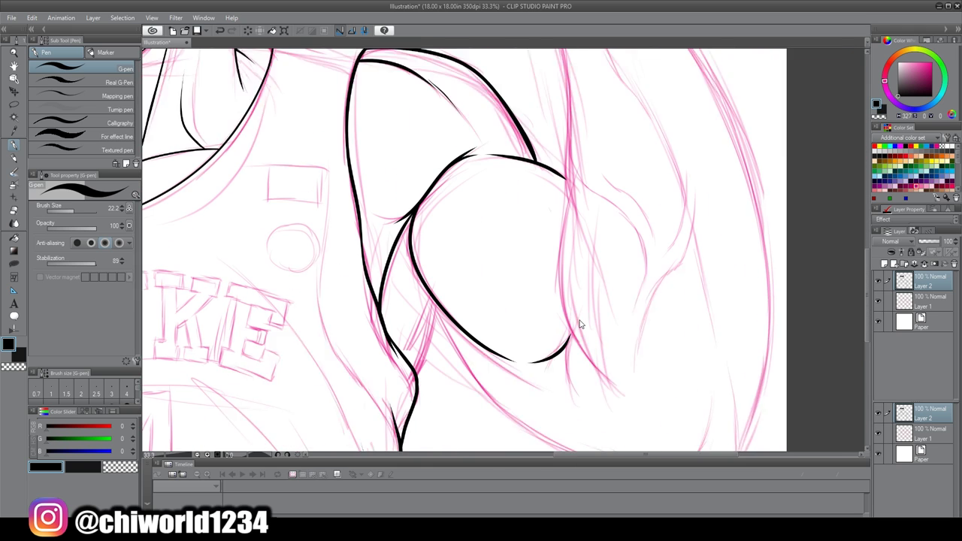
- Ink the flexed arm's triceps contours along the underside and the armpit line joining the arm to the torso
scroll(578, 325, "down", 3)
left_click_drag(469, 241, 550, 298)
left_click_drag(677, 363, 706, 328)
left_click_drag(432, 197, 612, 368)
scroll(526, 247, "up", 3)
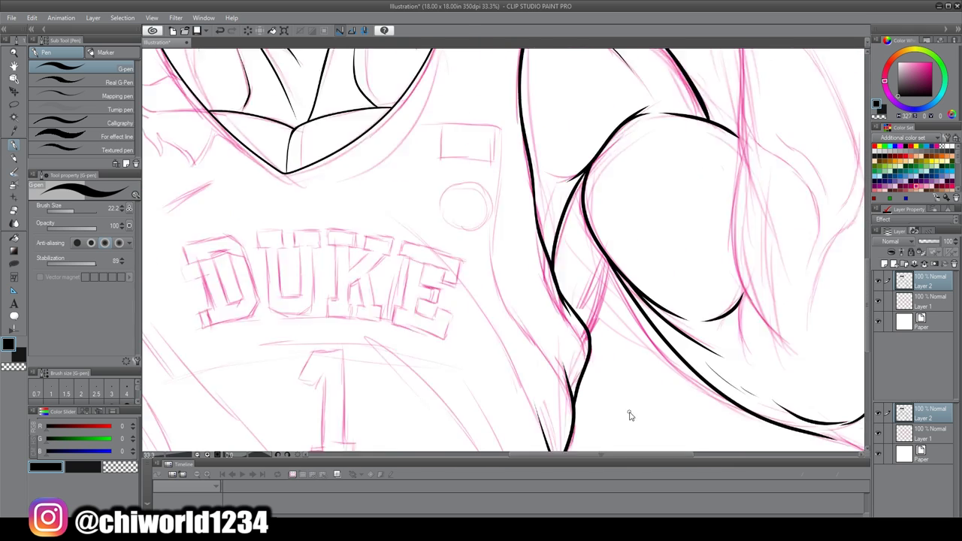
scroll(526, 248, "up", 2)
left_click_drag(484, 284, 592, 249)
- Ink the flexed arm's elbow curve and the start of the outer forearm above it
scroll(613, 394, "down", 5)
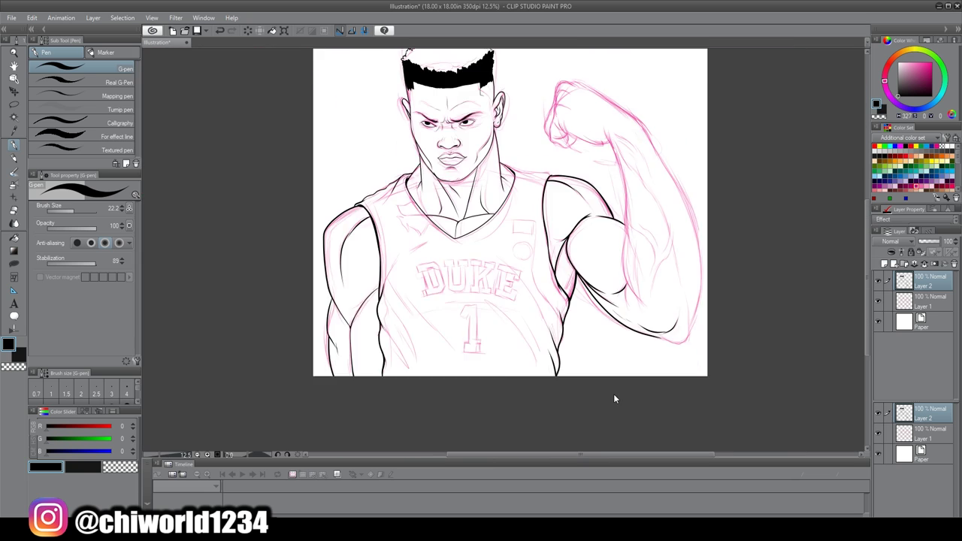
scroll(613, 394, "up", 4)
left_click_drag(511, 387, 610, 214)
left_click_drag(473, 361, 590, 391)
scroll(616, 361, "down", 4)
scroll(626, 298, "up", 4)
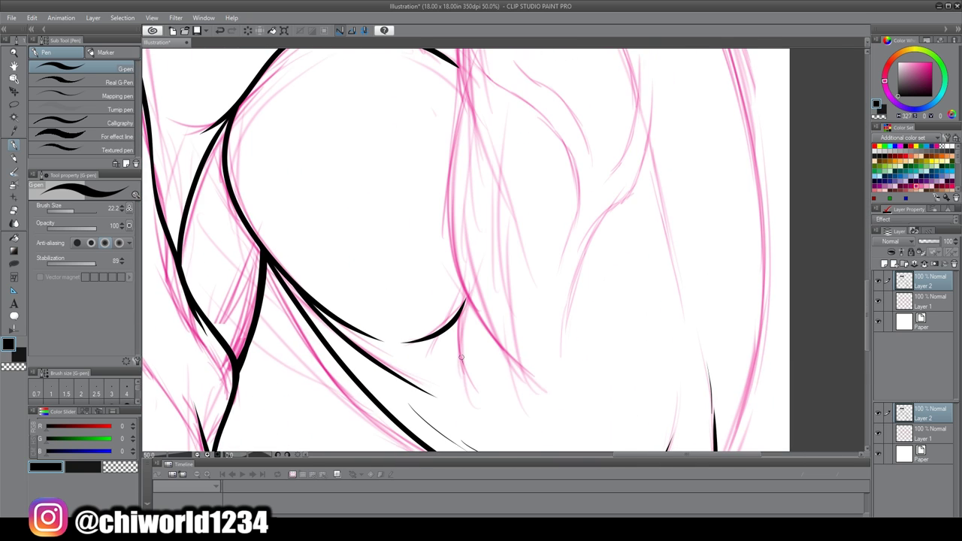
- Ink the biceps edge against the forearm, the small creases at its base and the inner forearm line toward the wrist
left_click_drag(466, 301, 453, 162)
mouse_move(467, 293)
left_mouse_down()
mouse_move(481, 350)
mouse_move(458, 311)
left_mouse_up()
scroll(462, 293, "down", 2)
scroll(413, 225, "up", 2)
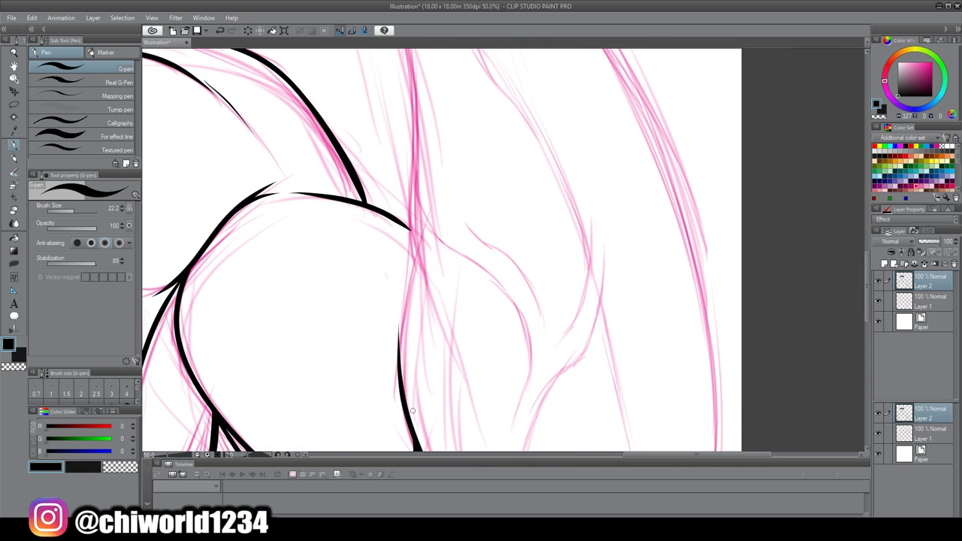
mouse_move(398, 375)
left_mouse_down()
mouse_move(412, 197)
mouse_move(414, 327)
mouse_move(333, 64)
left_mouse_up()
scroll(333, 63, "down", 4)
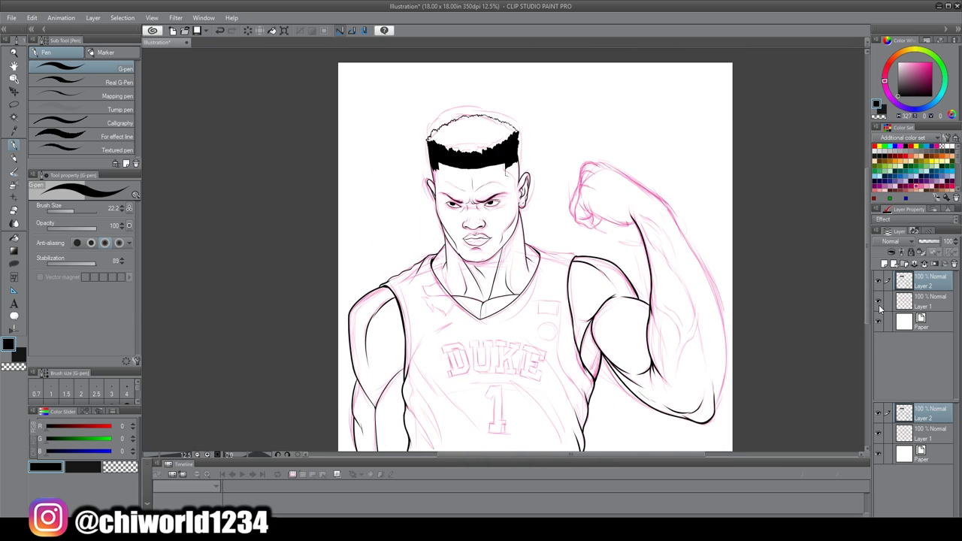
- Ink the top shoulder line between the collar and the armhole on the flexed arm's side
scroll(837, 324, "up", 6)
mouse_move(255, 163)
left_mouse_down()
mouse_move(456, 218)
mouse_move(646, 240)
left_mouse_up()
scroll(646, 240, "down", 5)
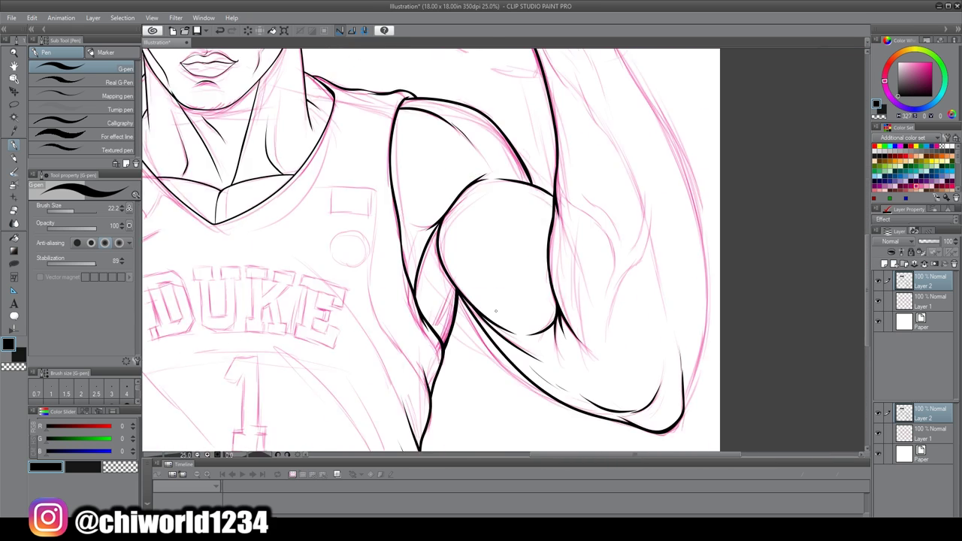
- Ink the flexed forearm's outer contour and the curved muscle lines between the elbow crease and the elbow
scroll(683, 256, "up", 2)
left_click_drag(534, 425, 575, 284)
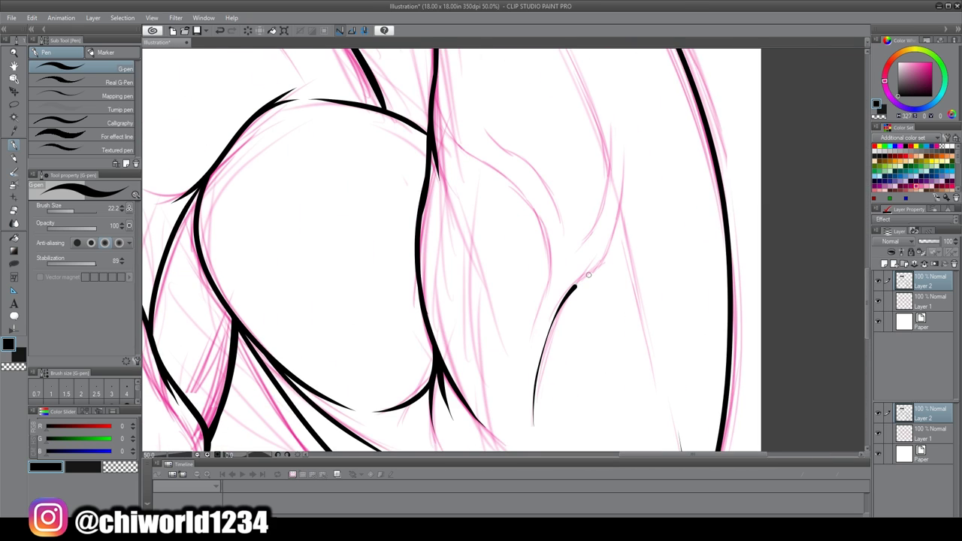
left_click_drag(595, 228, 607, 104)
scroll(538, 267, "up", 2)
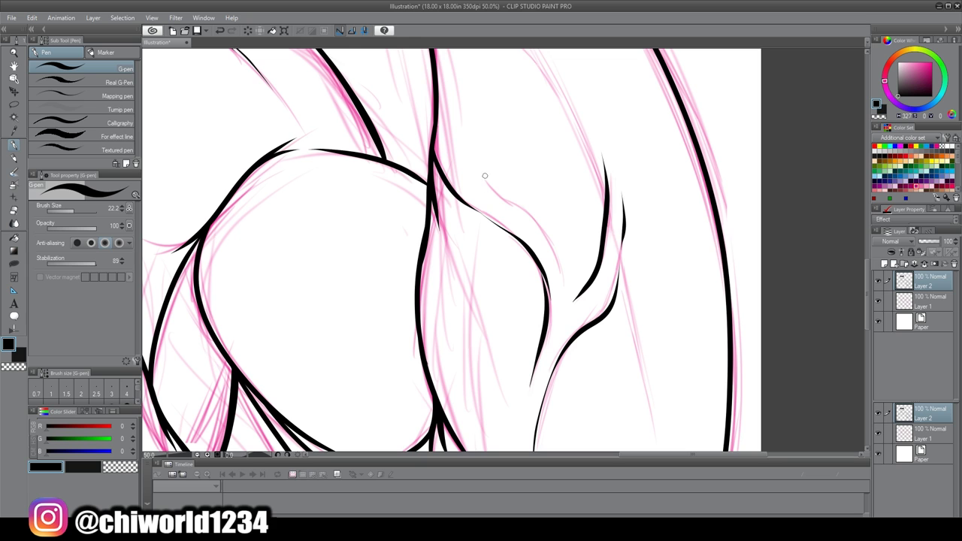
scroll(571, 301, "down", 5)
scroll(571, 300, "up", 6)
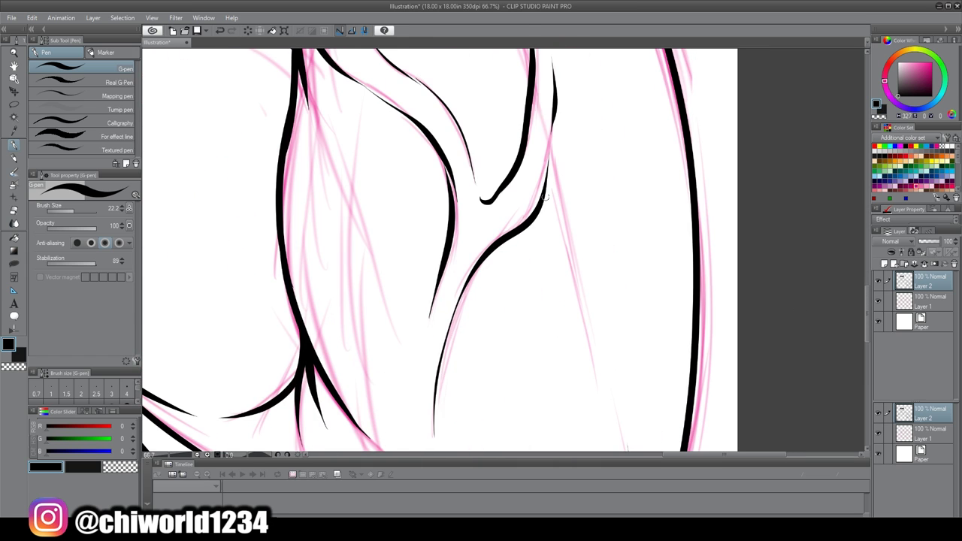
left_click_drag(550, 119, 596, 353)
- Ink the long muscle and tendon lines of the flexed forearm up toward the wrist
scroll(548, 275, "down", 2)
scroll(466, 267, "down", 3)
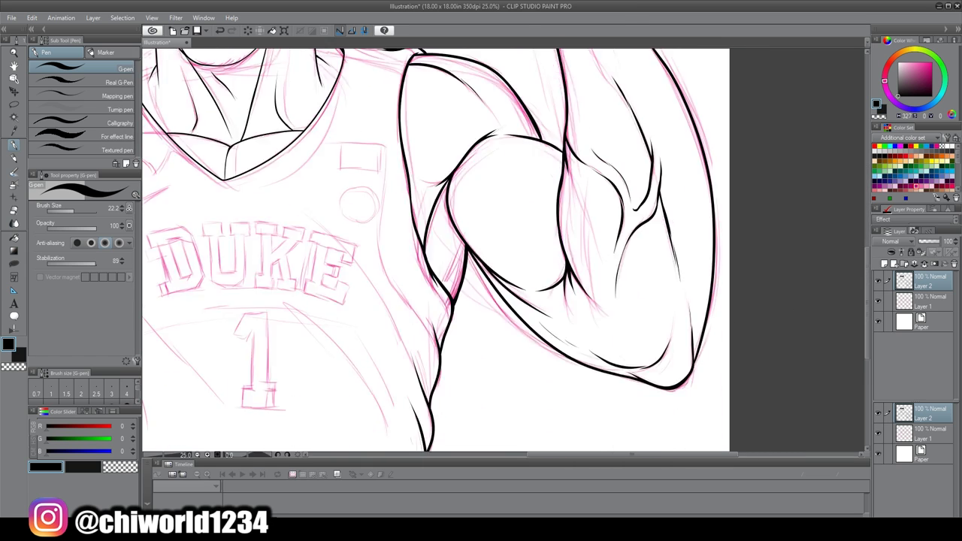
scroll(465, 266, "up", 2)
left_click_drag(451, 379, 402, 204)
scroll(450, 271, "up", 6)
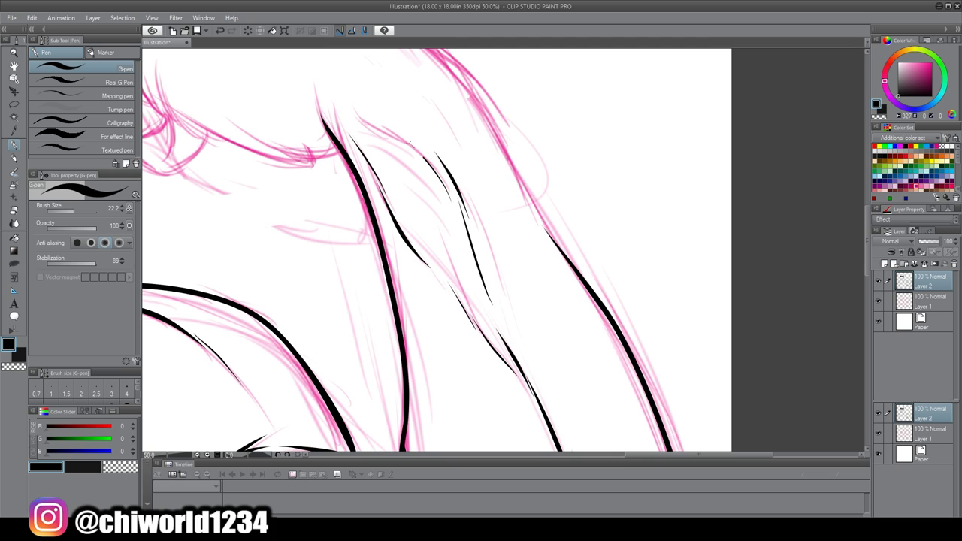
- Ink the crease running down from the elbow fold and the arc between the armhole and the biceps
scroll(353, 106, "down", 3)
scroll(521, 353, "up", 4)
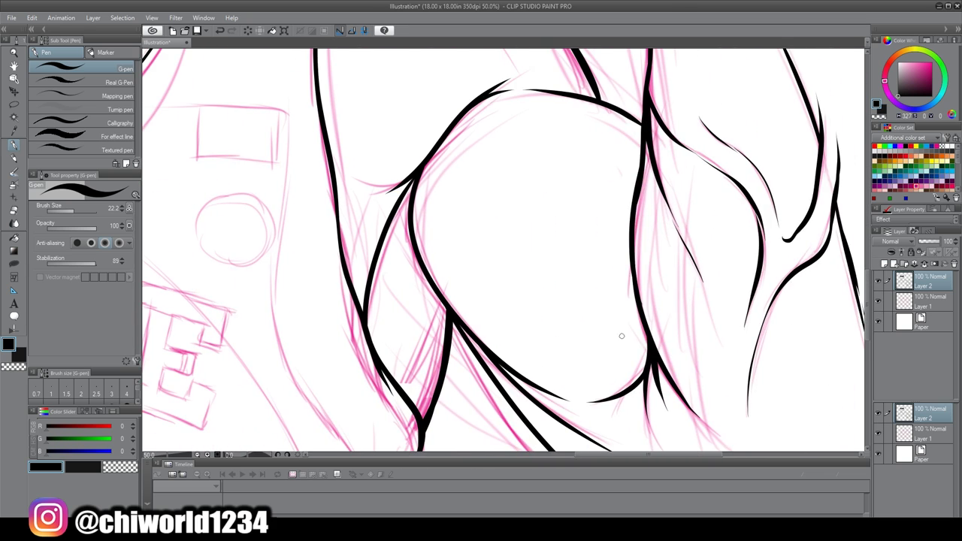
scroll(521, 353, "down", 2)
scroll(526, 301, "up", 3)
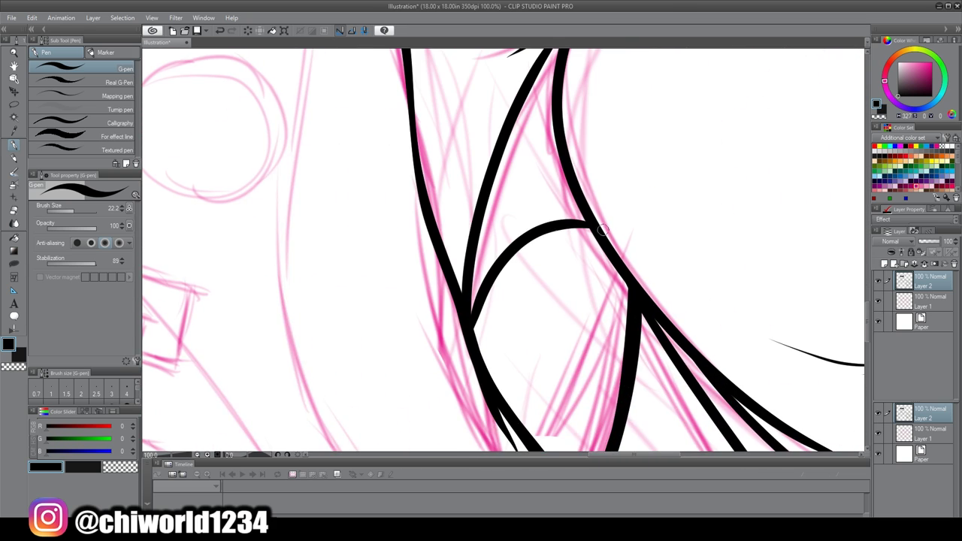
- Compare the inks without the pink sketch, then ink the fist's underside, thumb and finger creases down to the wrist
scroll(676, 301, "down", 3)
left_click(877, 301)
scroll(783, 313, "down", 3)
left_click(878, 301)
scroll(798, 281, "up", 3)
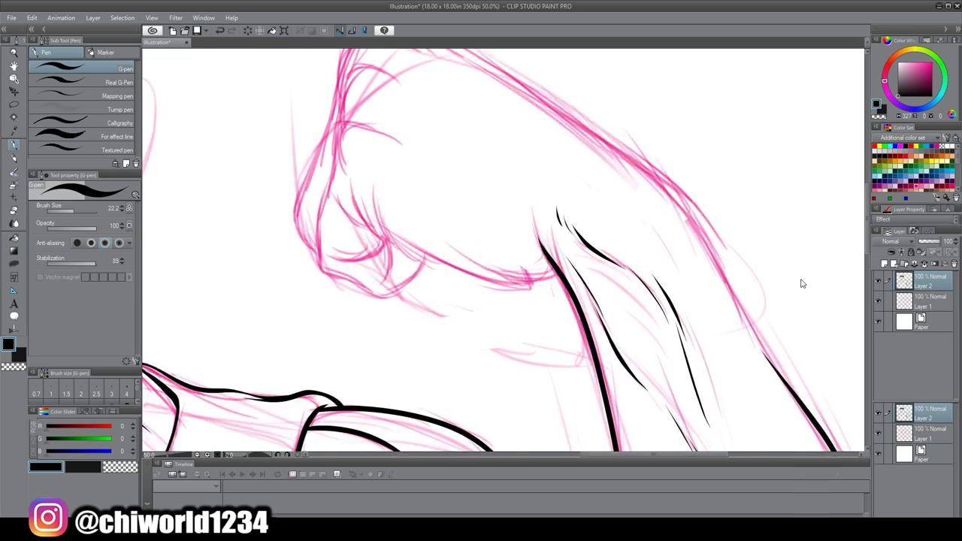
scroll(798, 281, "up", 1)
left_click_drag(549, 372, 385, 323)
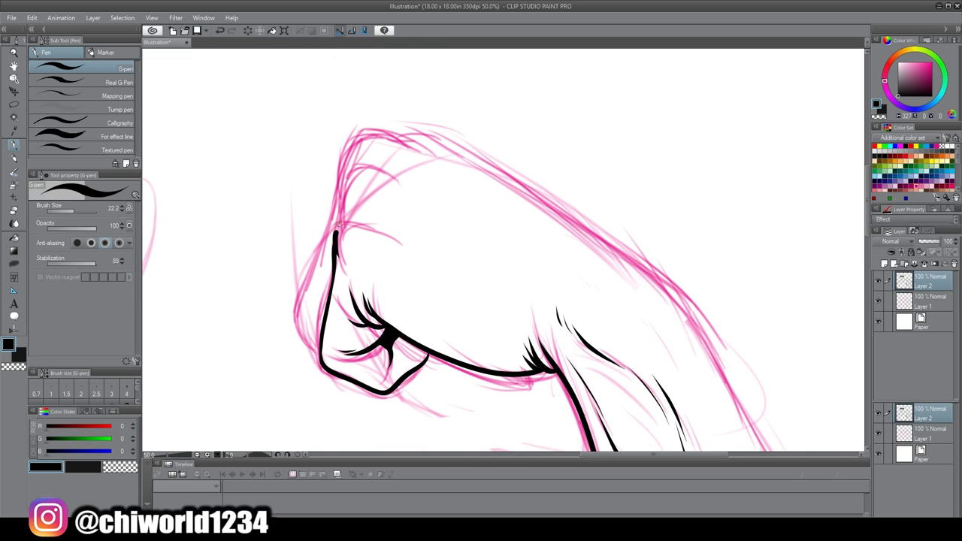
- Ink the fist's knuckles, outer finger edge and back of the hand down along the forearm
left_click_drag(337, 225, 359, 217)
left_click_drag(319, 352, 329, 219)
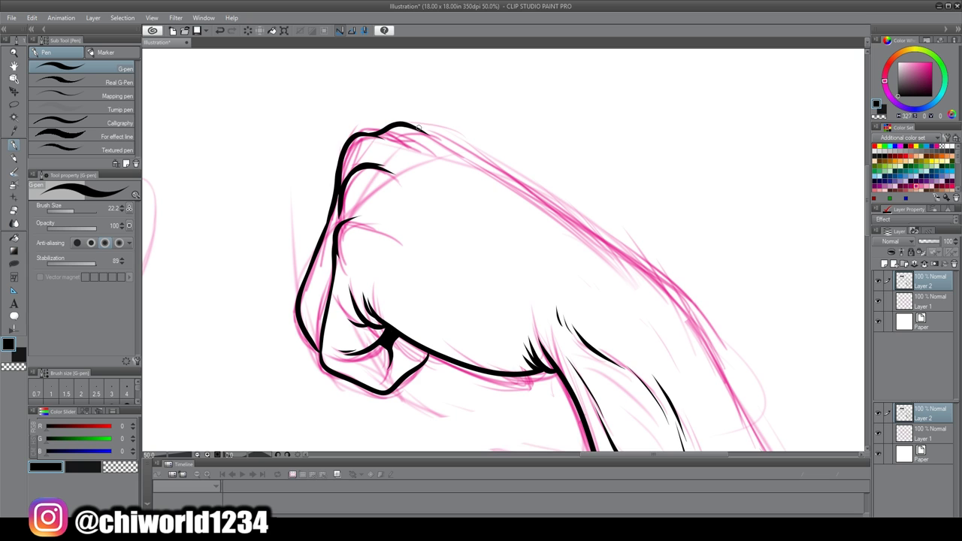
left_click_drag(419, 126, 712, 349)
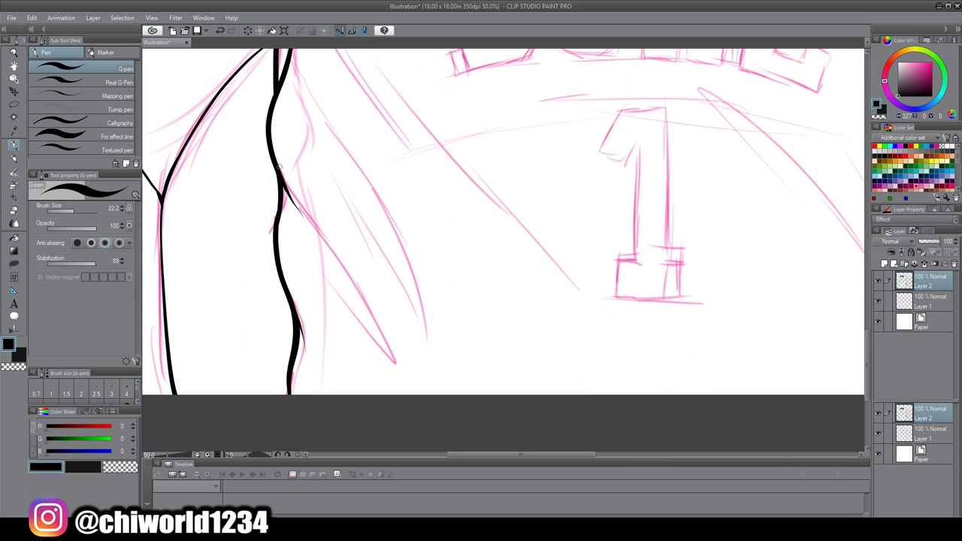
- Ink the pointed jersey folds running down from the armhole on the lowered arm's side
left_click_drag(366, 299, 398, 366)
scroll(398, 367, "up", 2)
left_click_drag(430, 409, 324, 172)
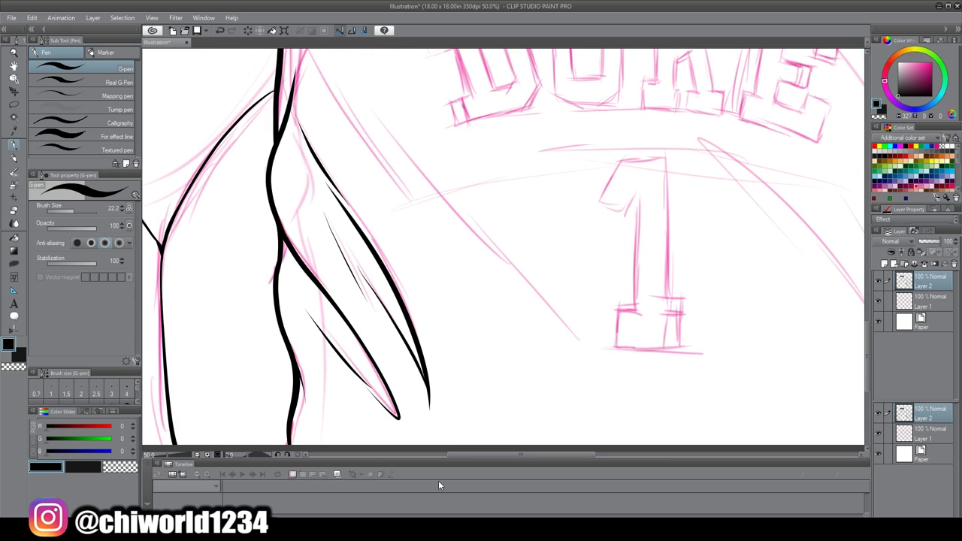
- Ink the long curved jersey folds beside the number 1 and across the chest on the flexed arm's side
left_click_drag(636, 419, 522, 242)
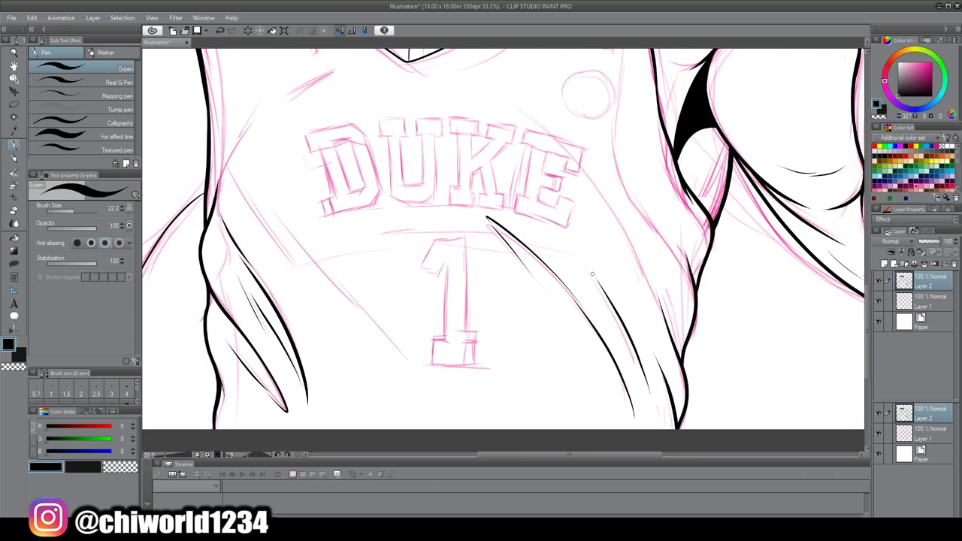
scroll(592, 274, "up", 4)
left_click_drag(487, 190, 654, 388)
- Ink the collar's outer trim line and the jersey folds at the shoulder, armhole and lower torso
scroll(571, 162, "up", 6)
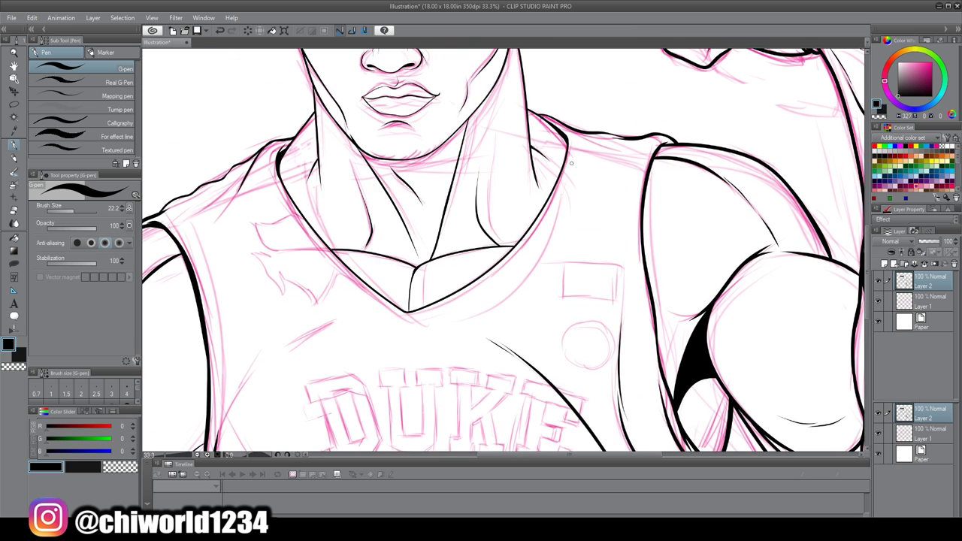
left_click_drag(282, 239, 303, 171)
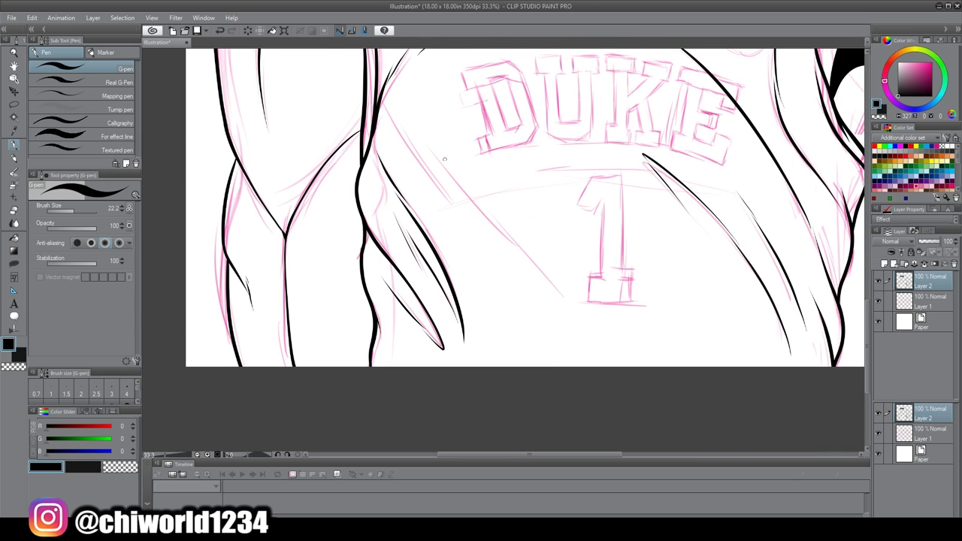
left_click_drag(516, 244, 594, 354)
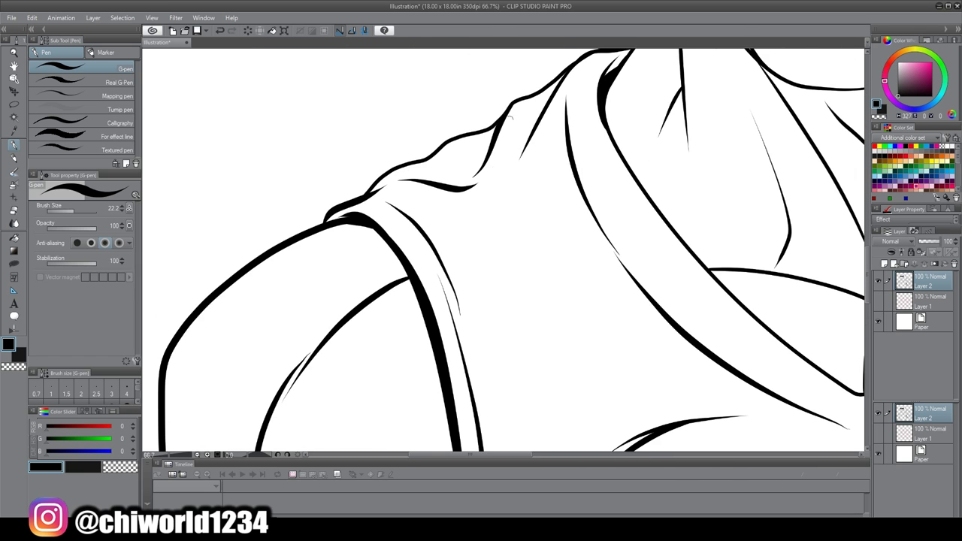
left_click_drag(422, 218, 514, 384)
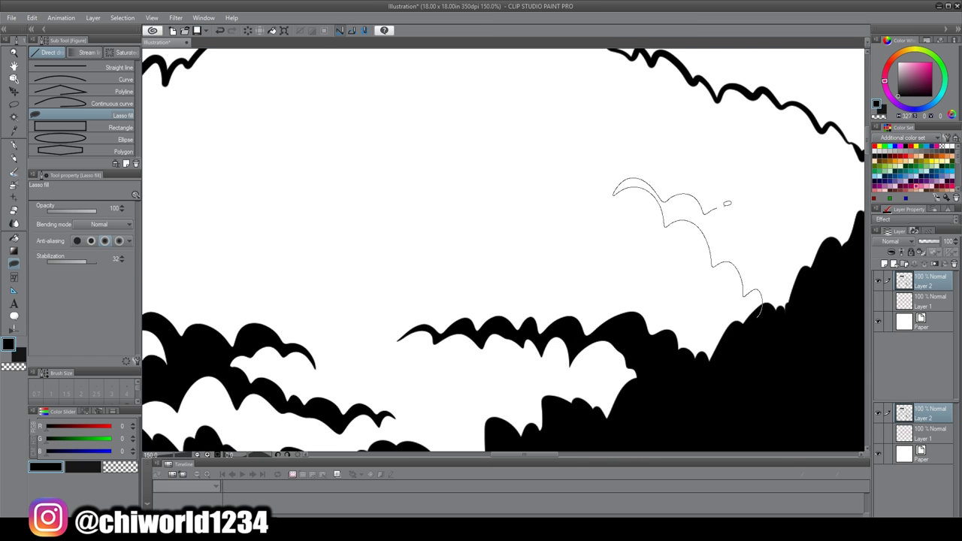
- Fill scalloped black curl clumps in the middle of the hair and toward the flexed arm's side using Lasso fill
left_click_drag(726, 203, 797, 241)
left_click_drag(623, 186, 594, 194)
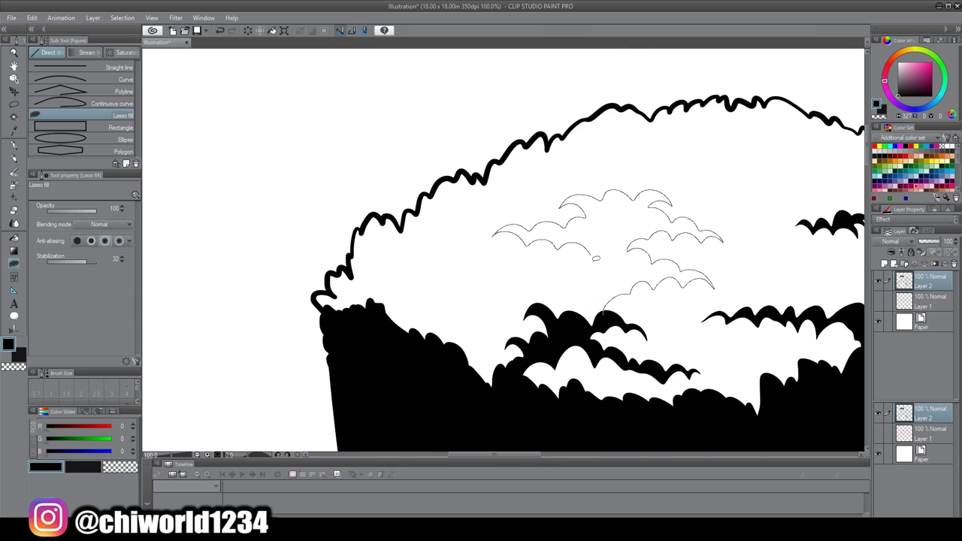
left_click_drag(549, 324, 619, 303)
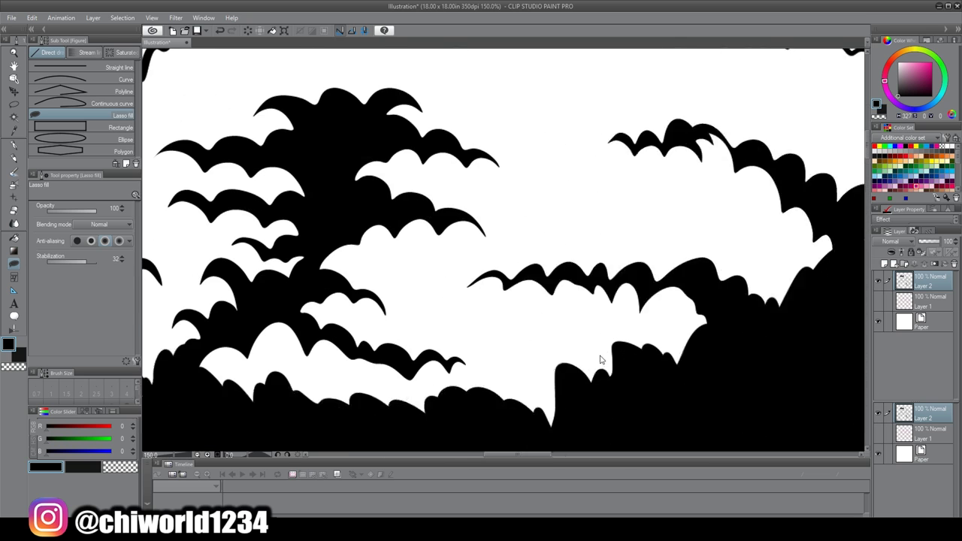
left_click_drag(569, 311, 686, 279)
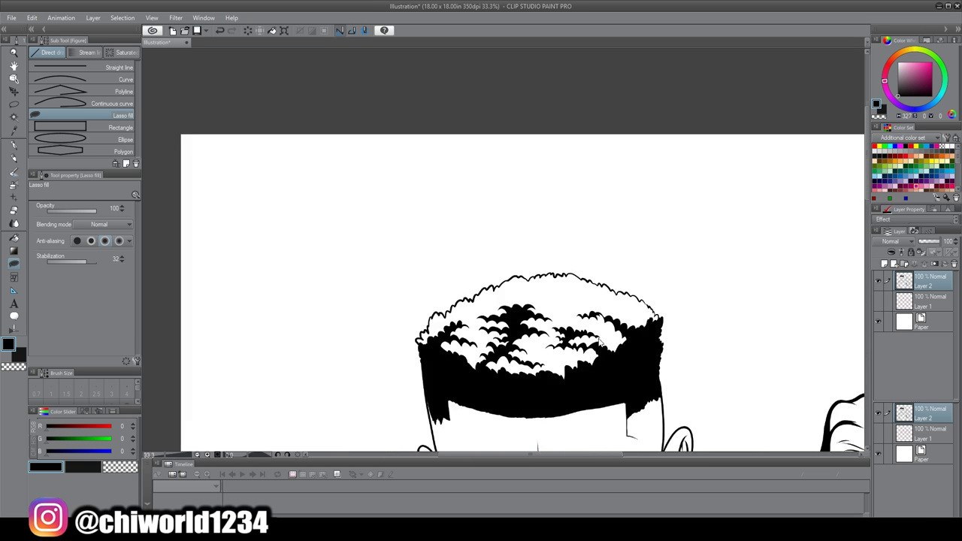
- Add black scalloped curl clumps along the hair's upper edge on the flexed arm's side with Lasso fill
mouse_move(625, 187)
left_mouse_down()
mouse_move(742, 294)
mouse_move(697, 335)
left_mouse_up()
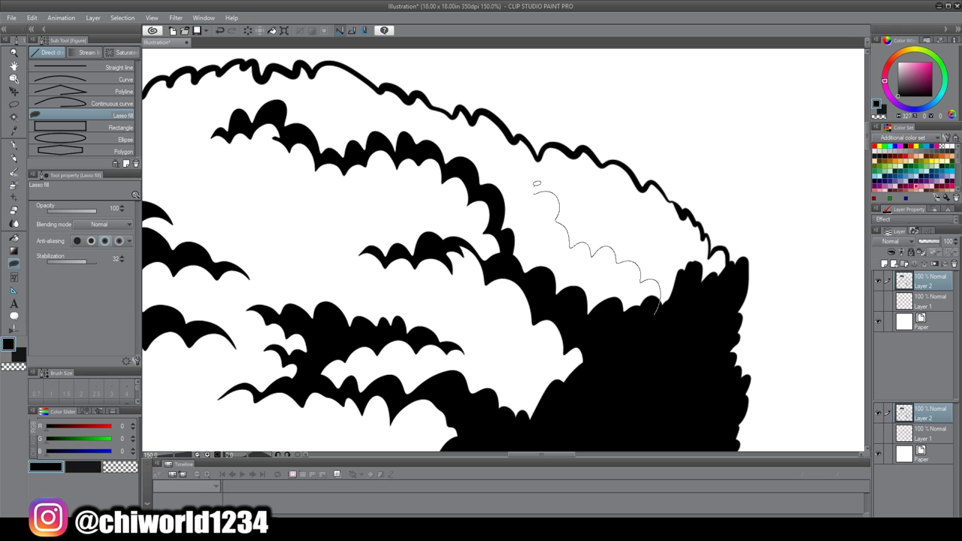
left_click_drag(696, 308, 699, 300)
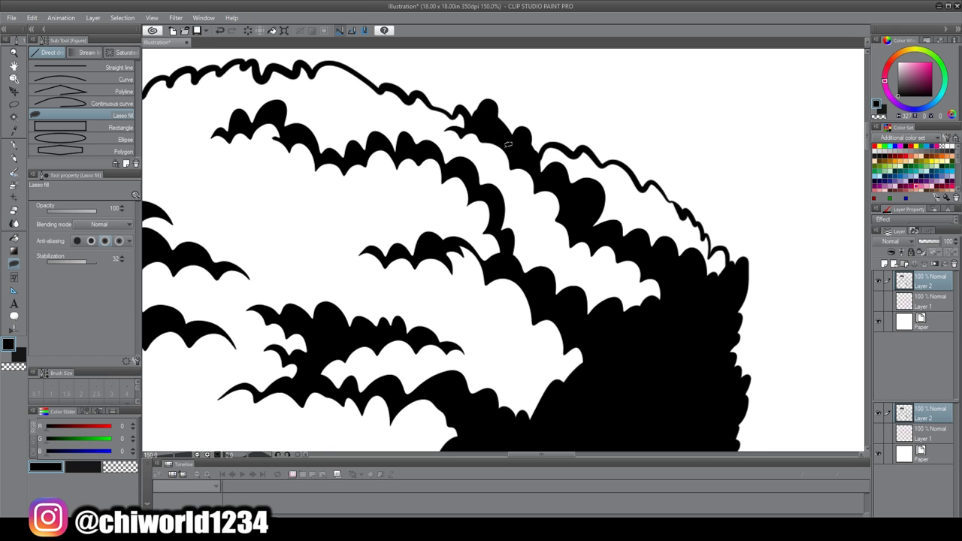
left_click_drag(593, 214, 624, 190)
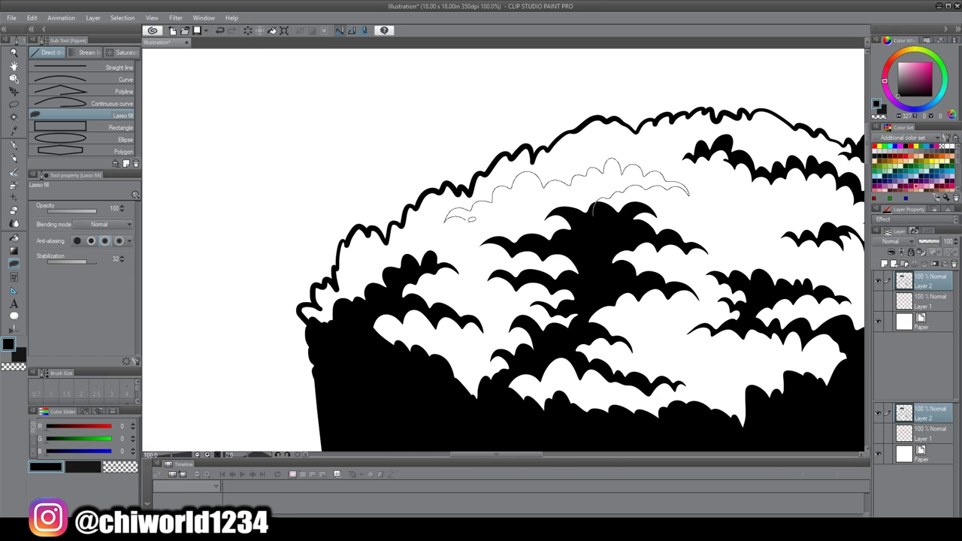
- Fill further black curl clumps above the central hair mass and toward the lowered arm's side
left_click_drag(472, 219, 556, 216)
mouse_move(551, 380)
left_mouse_down()
mouse_move(544, 326)
mouse_move(451, 299)
left_mouse_up()
mouse_move(552, 331)
left_mouse_down()
mouse_move(535, 291)
mouse_move(524, 306)
left_mouse_up()
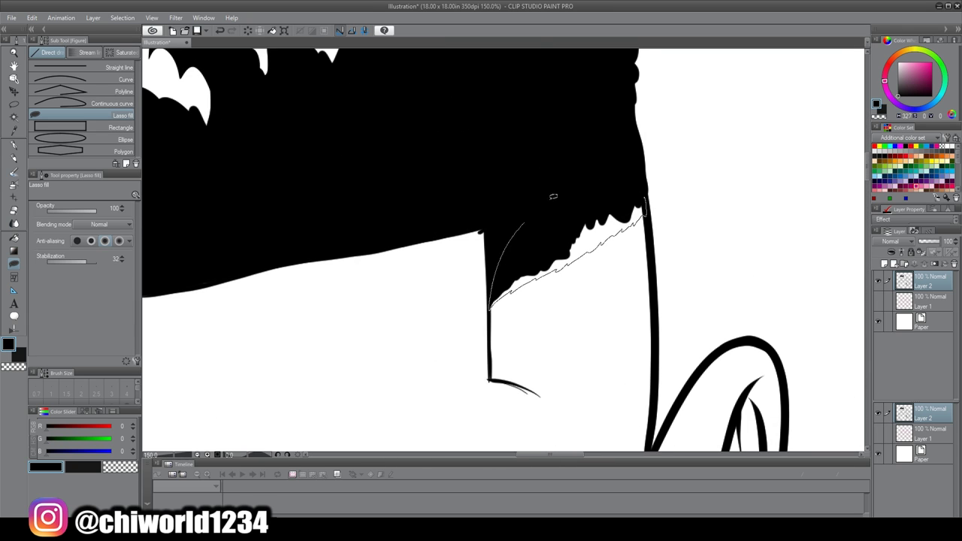
- Reshape the hair at the temple on the flexed arm's side with Lasso fill, leaving a thin shaved line
left_click_drag(553, 196, 555, 197)
mouse_move(643, 216)
left_mouse_down()
mouse_move(611, 254)
mouse_move(645, 277)
left_mouse_up()
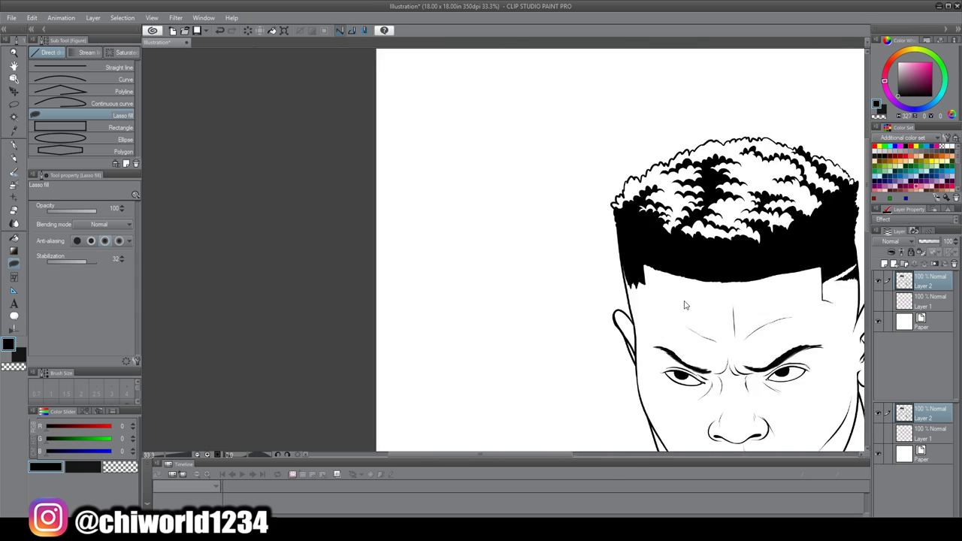
left_click_drag(558, 294, 535, 376)
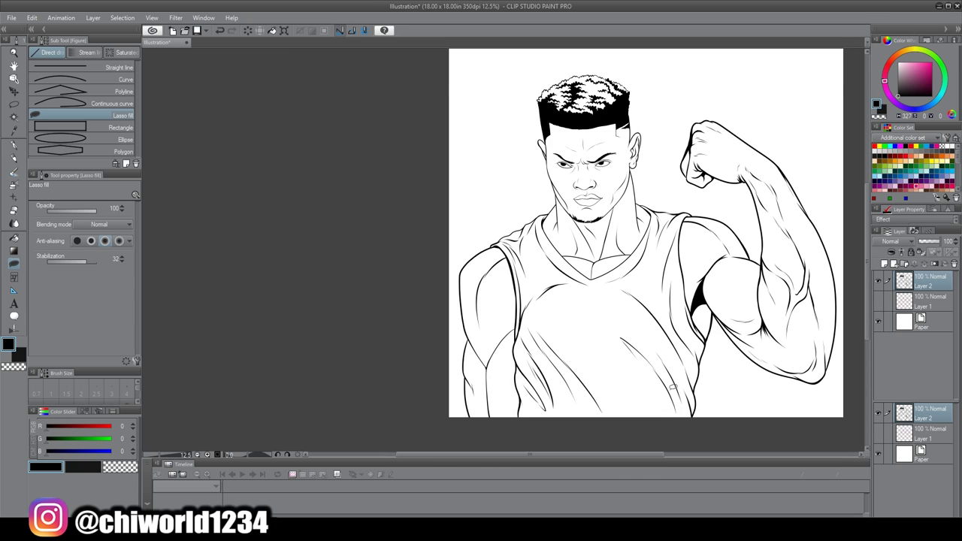
- Show the sketch again and outline the jersey's block number 1 with the G-pen at brush size 8.2
left_click_drag(645, 390, 610, 389)
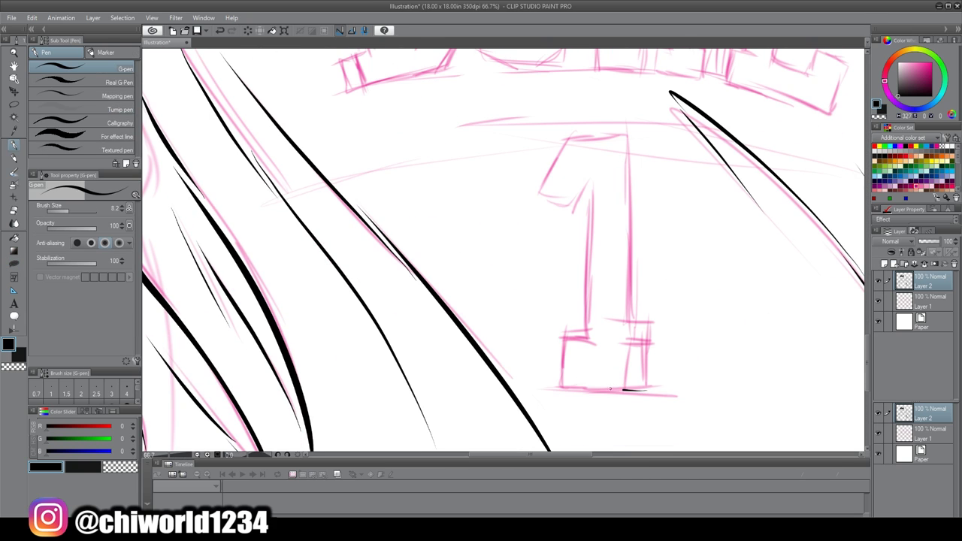
scroll(556, 390, "up", 5)
mouse_move(505, 253)
left_mouse_down()
mouse_move(456, 317)
mouse_move(641, 316)
left_mouse_up()
left_click_drag(641, 260, 640, 381)
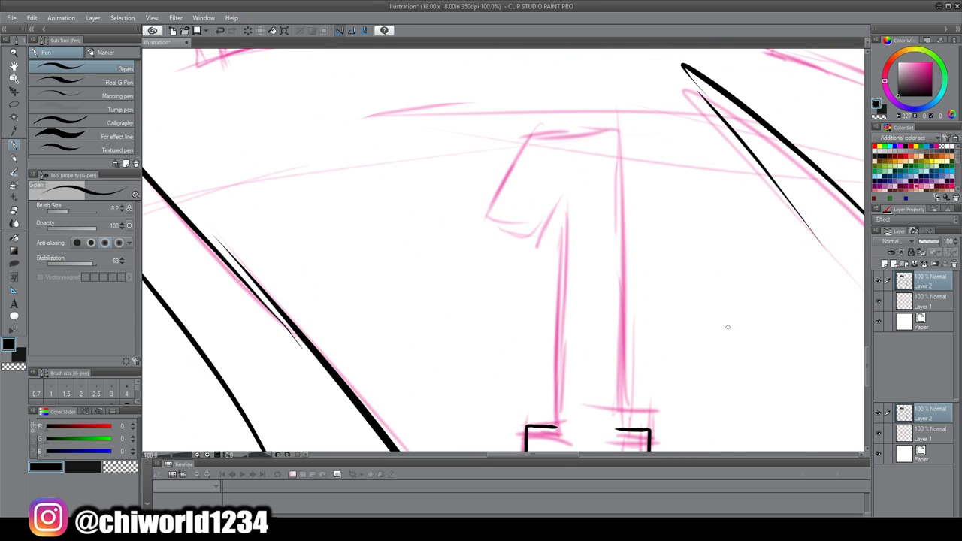
left_click_drag(556, 425, 559, 194)
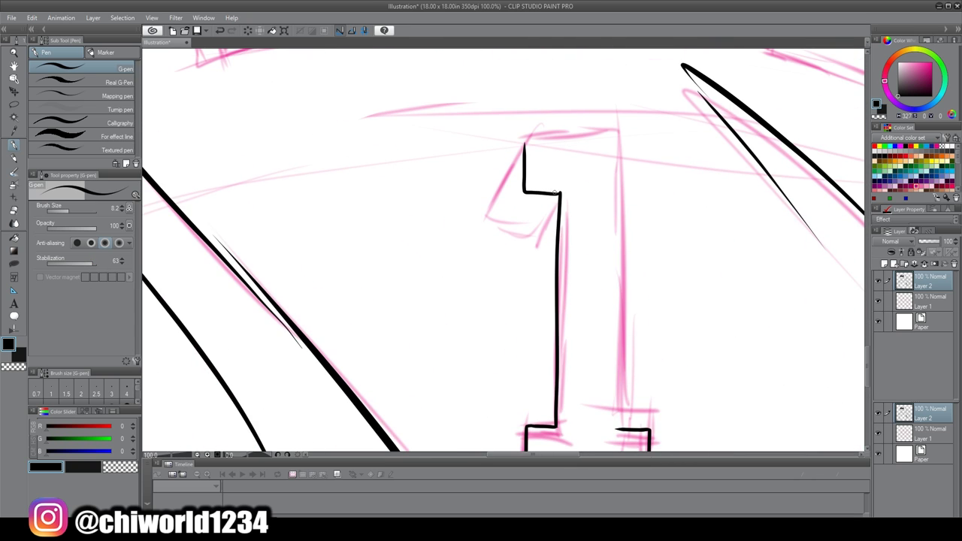
left_click_drag(619, 428, 619, 100)
- Lasso the outlined number 1 and transform it to be slightly smaller on the jersey
scroll(619, 105, "up", 2)
mouse_move(650, 223)
left_mouse_down()
mouse_move(611, 219)
mouse_move(458, 357)
left_mouse_up()
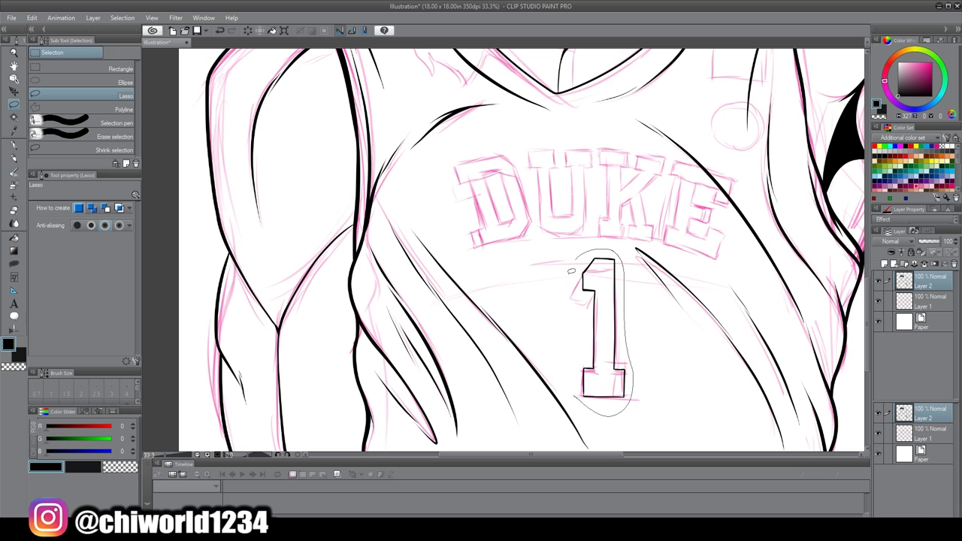
left_click_drag(594, 269, 579, 405)
key("ctrl+t")
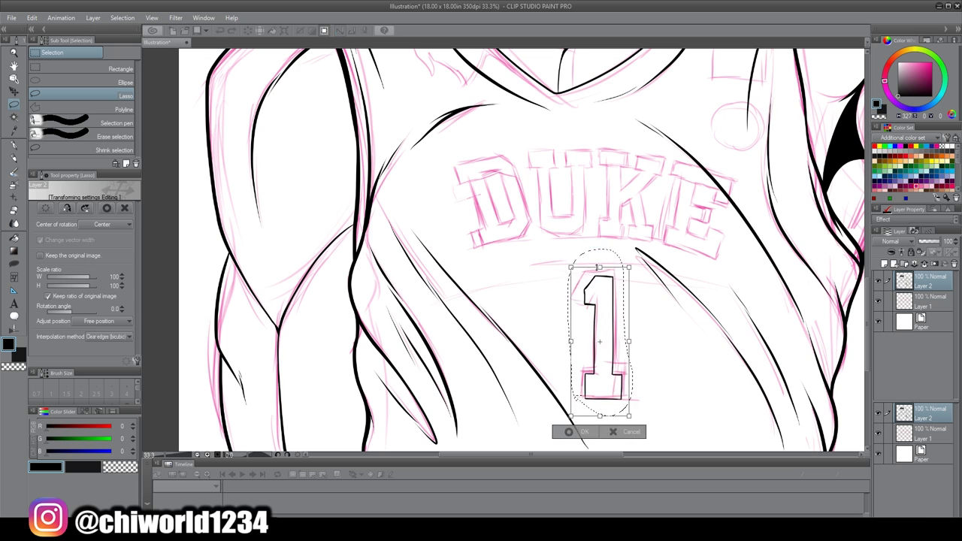
key("Return")
- Outline the block letter E of DUKE with the G-pen at brush size 13.5
scroll(503, 248, "down", 2)
scroll(503, 248, "up", 5)
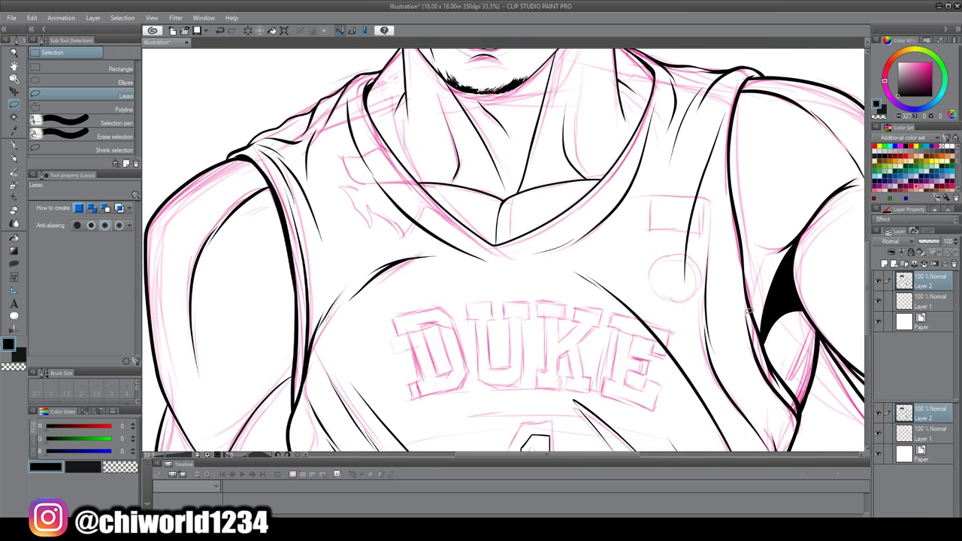
scroll(697, 329, "down", 1)
key("p")
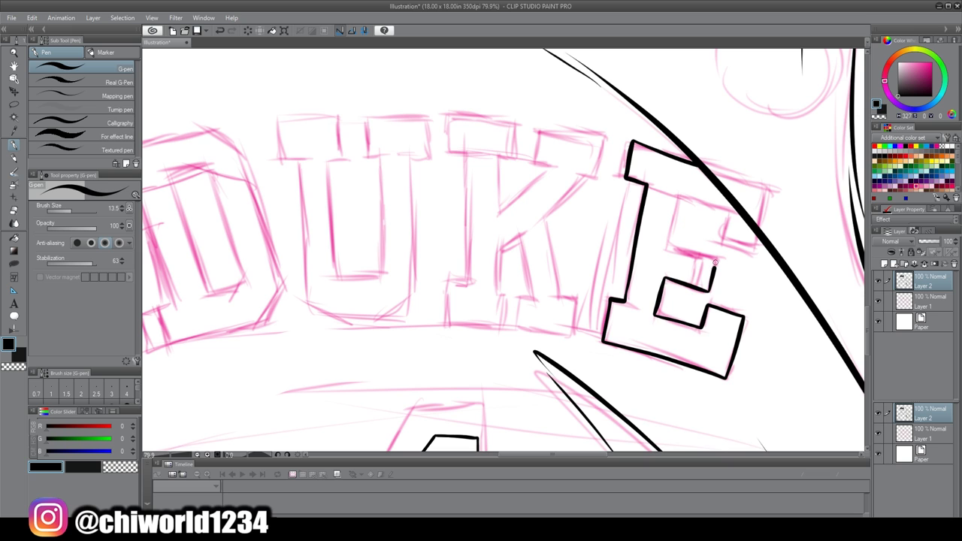
scroll(718, 170, "down", 3)
scroll(587, 338, "up", 3)
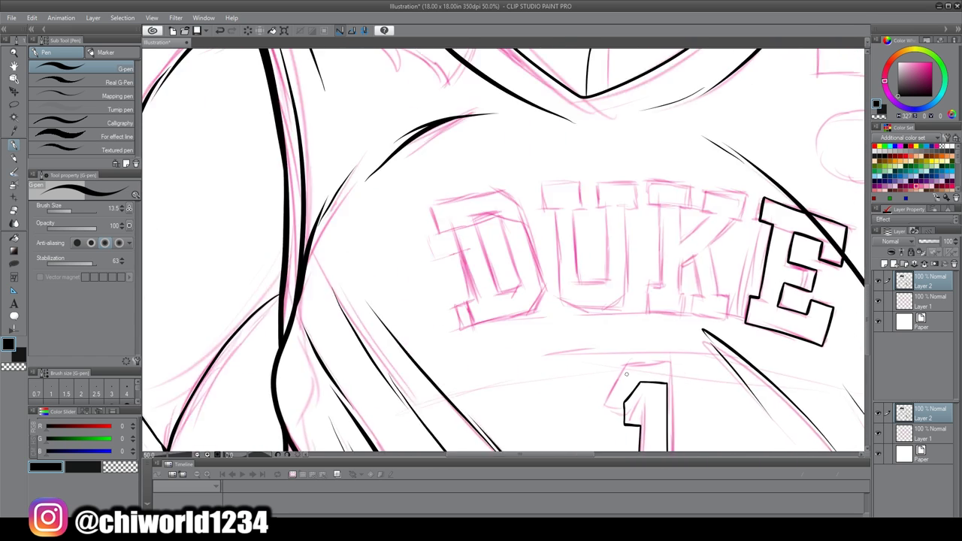
- Outline the block letter K of DUKE in black over the sketch
left_click_drag(553, 341, 574, 341)
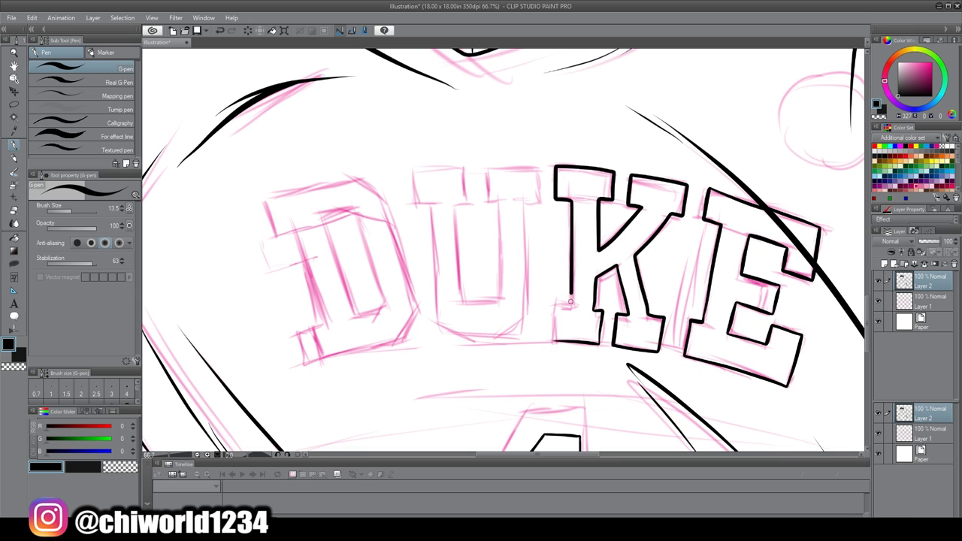
scroll(599, 337, "down", 3)
left_click_drag(526, 188, 526, 406)
scroll(481, 285, "up", 3)
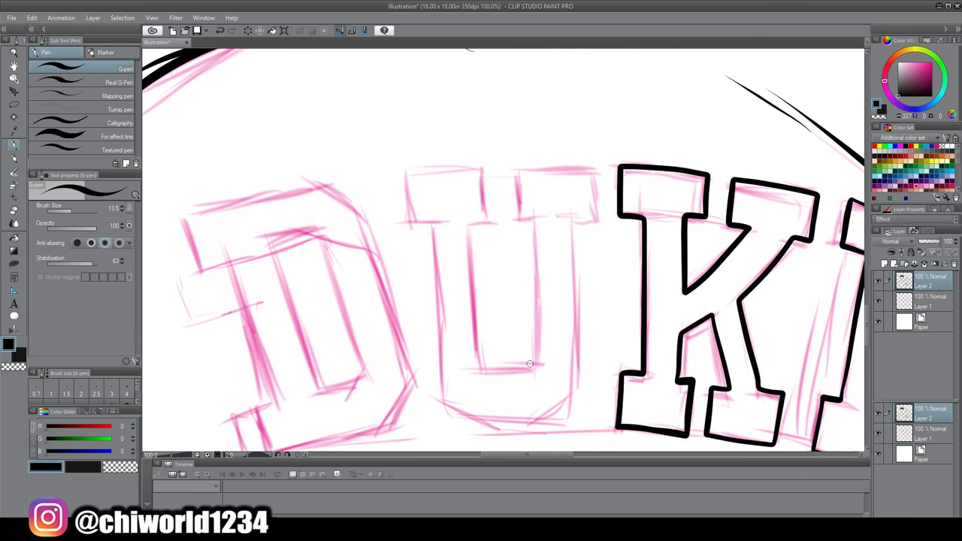
- Outline the block letters U and D of DUKE and hide the pink sketch layer
mouse_move(534, 364)
left_mouse_down()
mouse_move(485, 219)
mouse_move(484, 421)
mouse_move(576, 220)
mouse_move(515, 216)
left_mouse_up()
left_click_drag(467, 366, 617, 317)
mouse_move(481, 212)
left_mouse_down()
mouse_move(419, 192)
mouse_move(502, 332)
left_mouse_up()
mouse_move(428, 352)
left_mouse_down()
mouse_move(390, 151)
mouse_move(562, 327)
mouse_move(402, 360)
left_mouse_up()
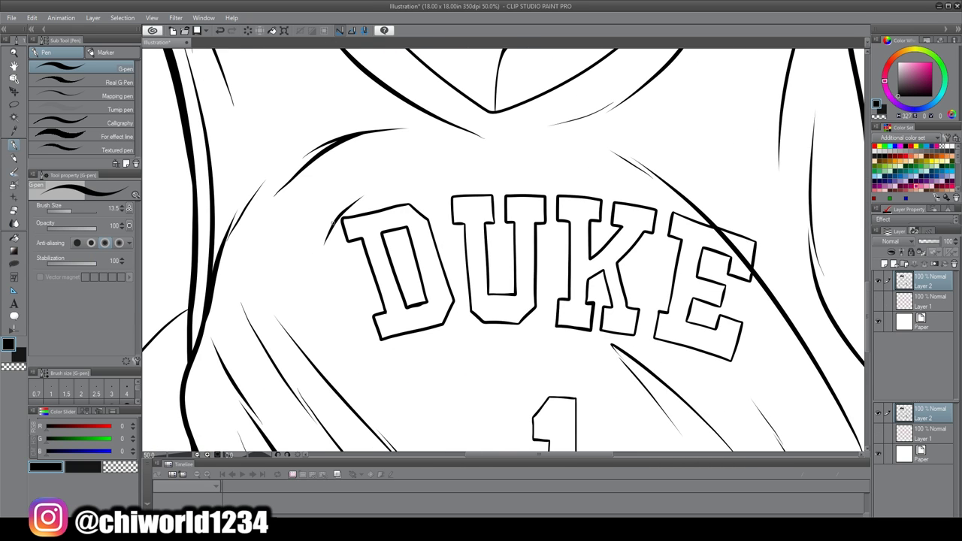
- Duplicate the line art layer twice to prepare separate layers for colouring
scroll(541, 360, "down", 5)
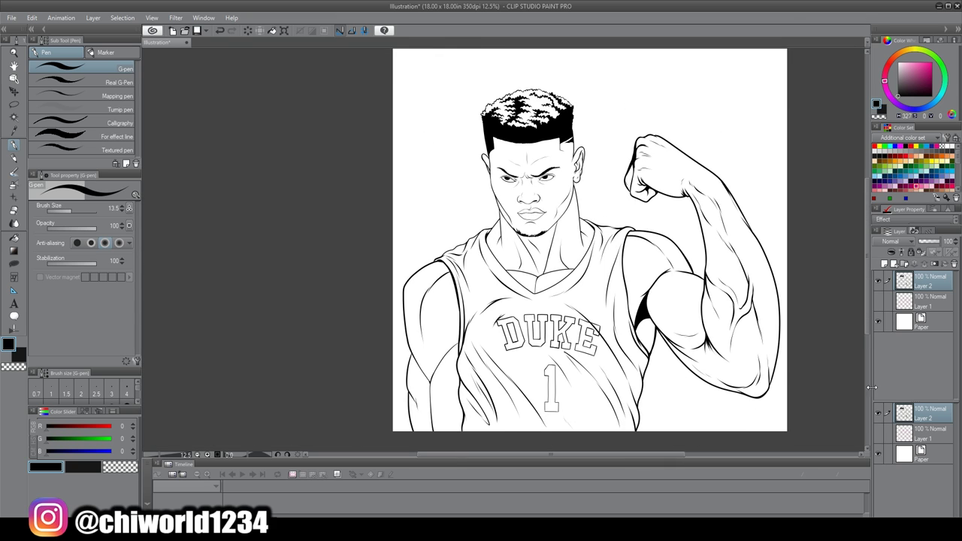
left_click(921, 231)
left_click(913, 153)
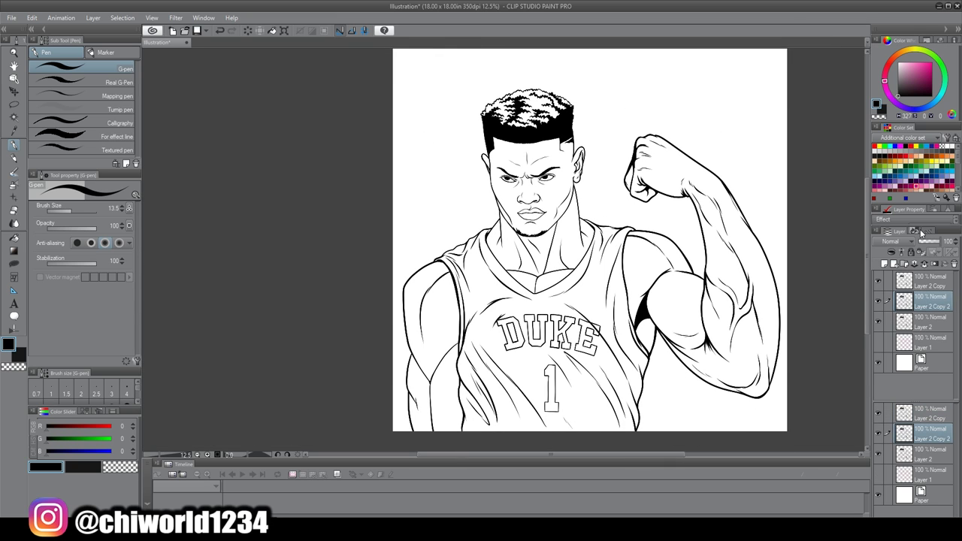
- Fill the face, neck, arms and fist on Layer 2 with brown skin colour (RGB 174, 97, 65)
left_click(931, 321)
left_click(918, 72)
left_click(14, 237)
left_click(676, 226)
left_click(432, 323)
left_click(436, 399)
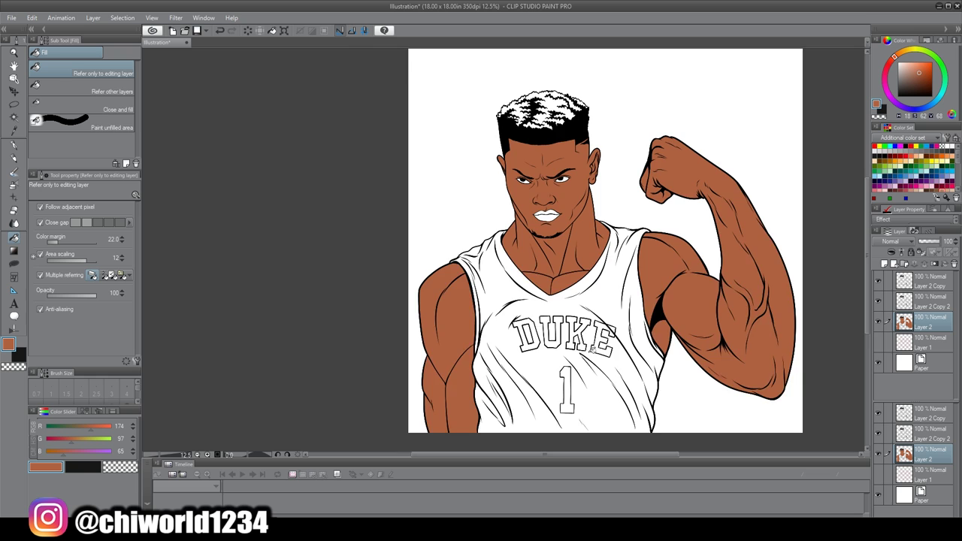
- Fill the white highlight areas in the hair on Layer 2 with a dark purple-grey
scroll(605, 316, "up", 3)
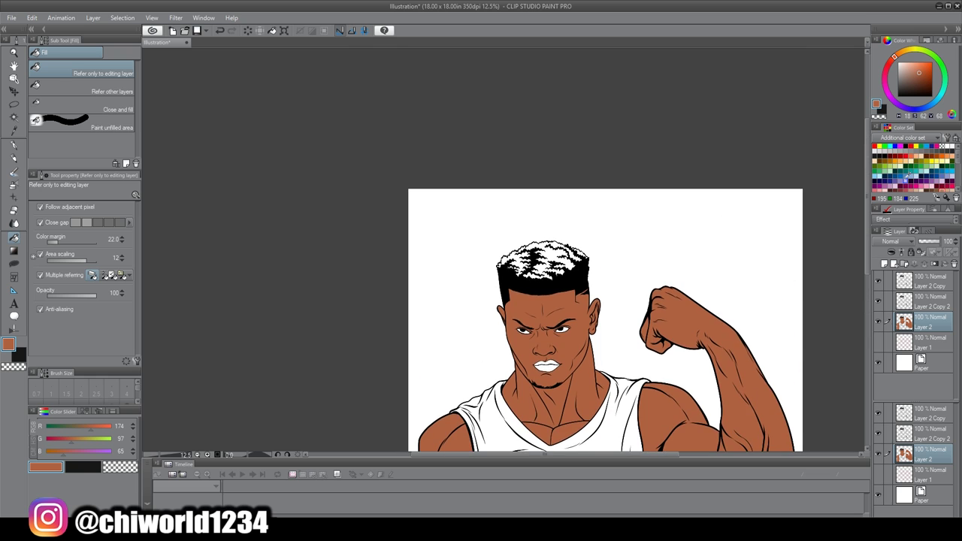
left_click(394, 295)
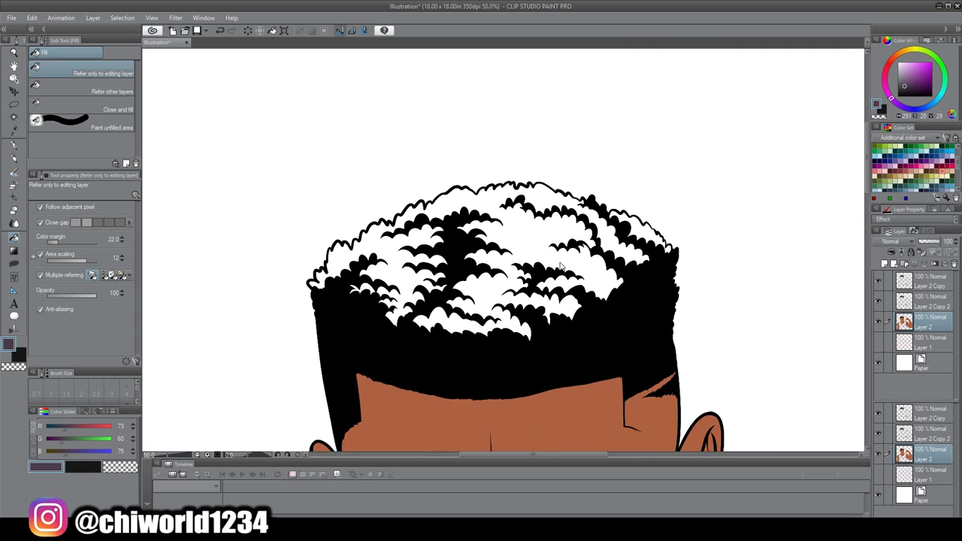
left_click(597, 235)
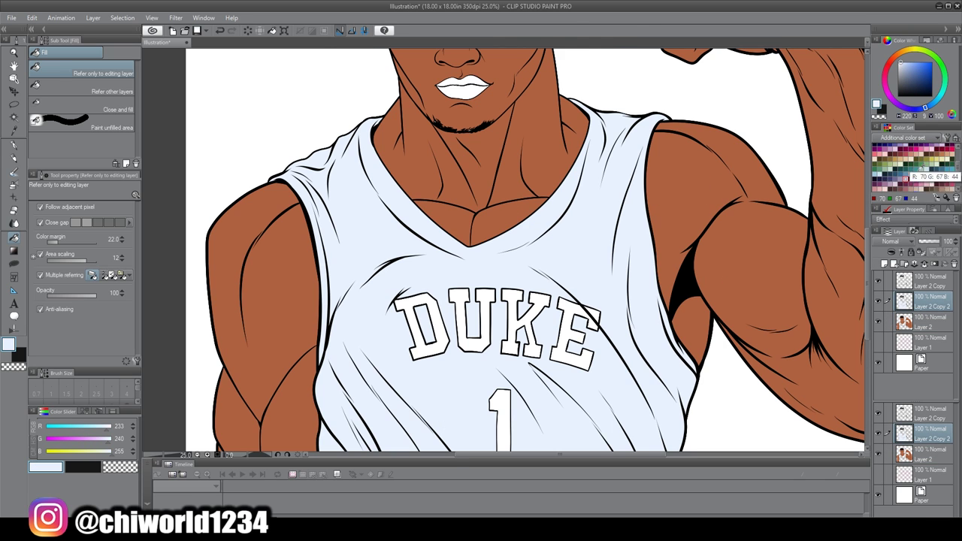
- Fill the DUKE letters and the number 1 on Layer 2 Copy 2 with navy blue (RGB 0, 47, 115)
left_click(931, 163)
left_click(575, 330)
left_click(499, 421)
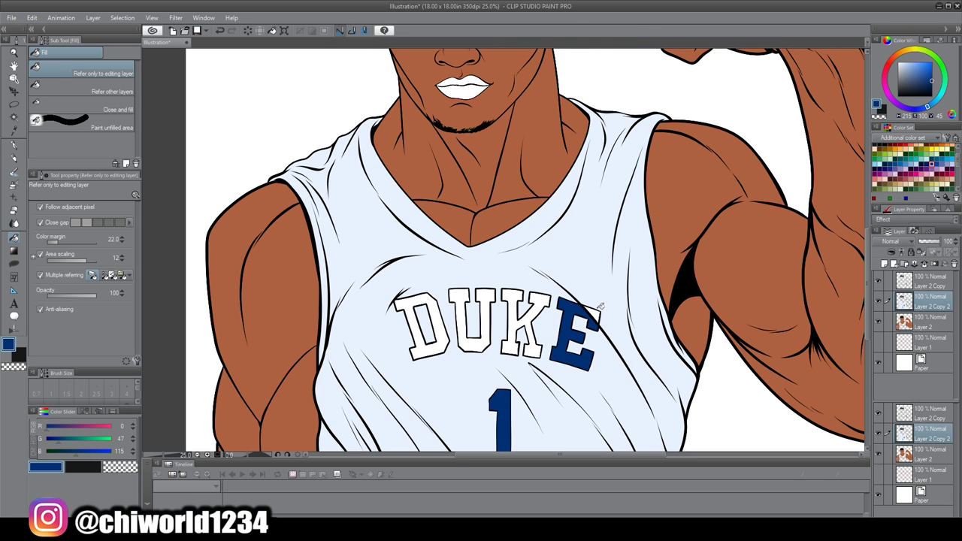
left_click(526, 323)
left_click(480, 324)
left_click(428, 325)
- Sample the brown skin colour from the face area for the drawing tools on Layer 2
scroll(481, 324, "down", 2)
scroll(563, 331, "up", 4)
key("p")
left_click(563, 331, "alt")
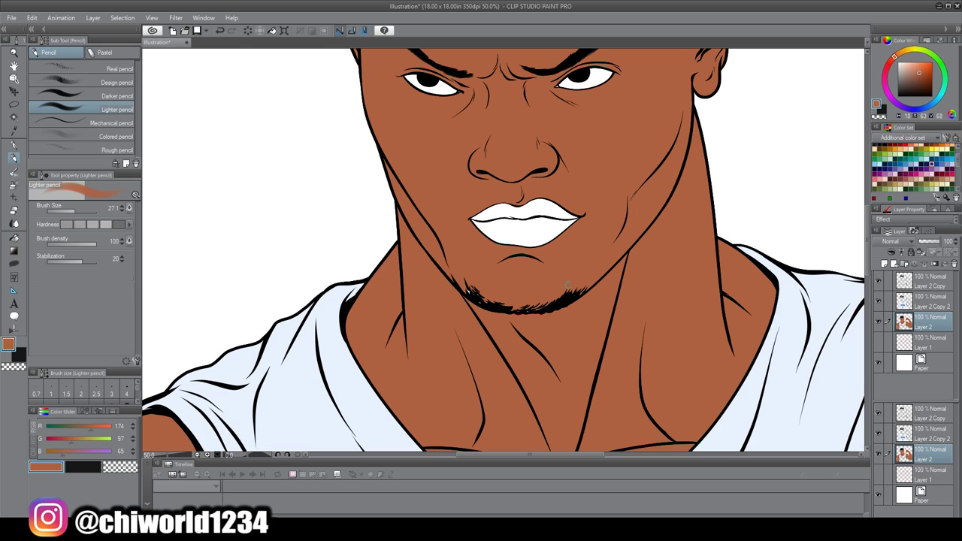
scroll(562, 331, "up", 2)
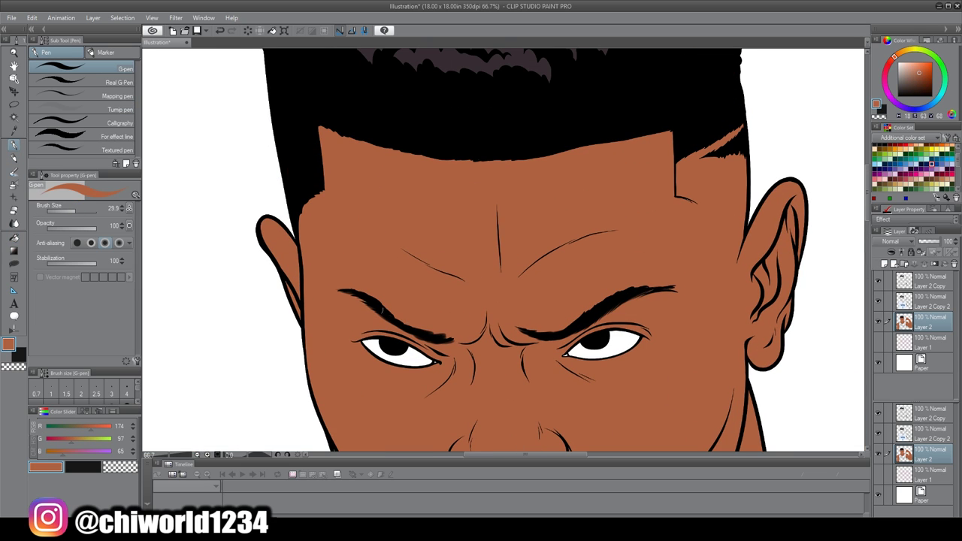
scroll(751, 315, "down", 3)
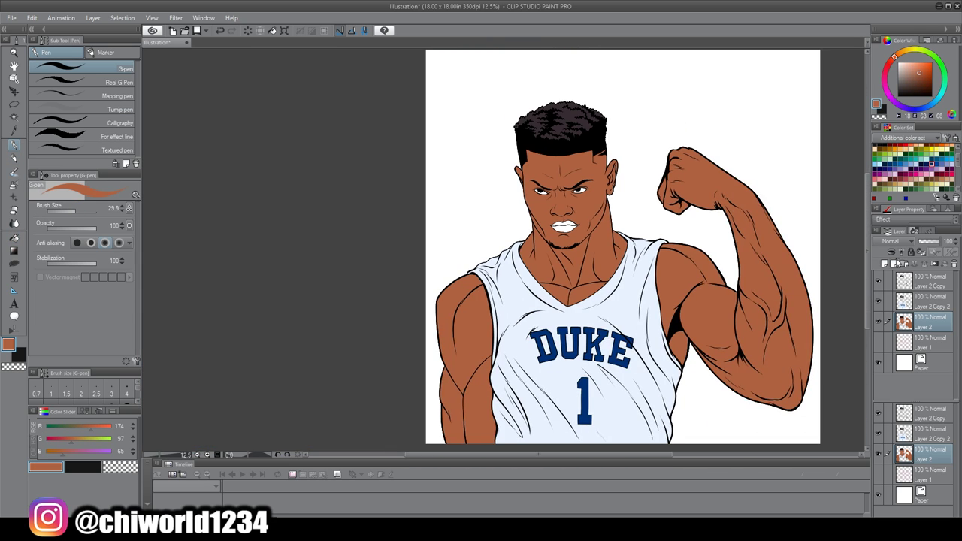
- Fill the lower lip with pink and the upper lip with darker reddish pink (RGB 150, 83, 83) on Layer 2 Copy
scroll(680, 308, "up", 5)
scroll(681, 308, "down", 2)
left_click(930, 342)
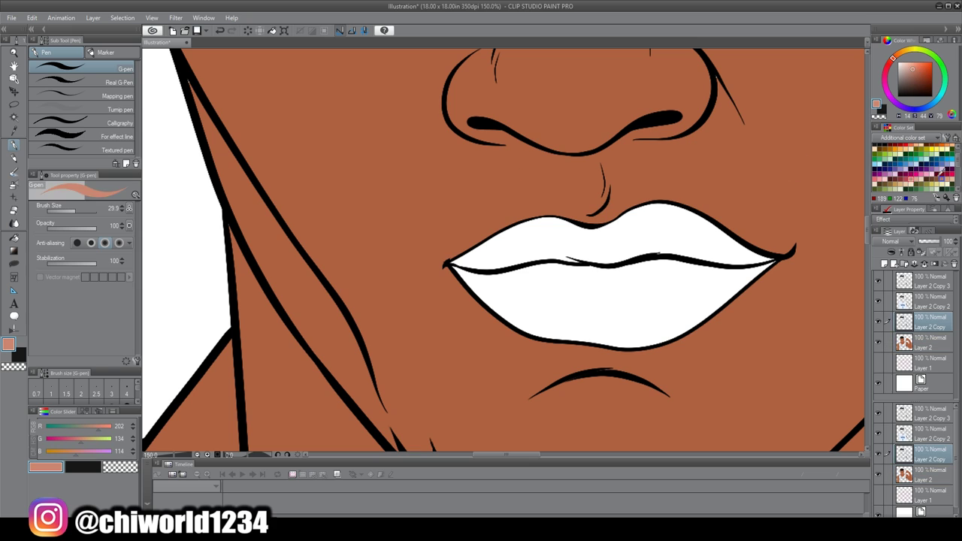
key("g")
left_click(602, 300)
left_click(421, 260)
key("Return")
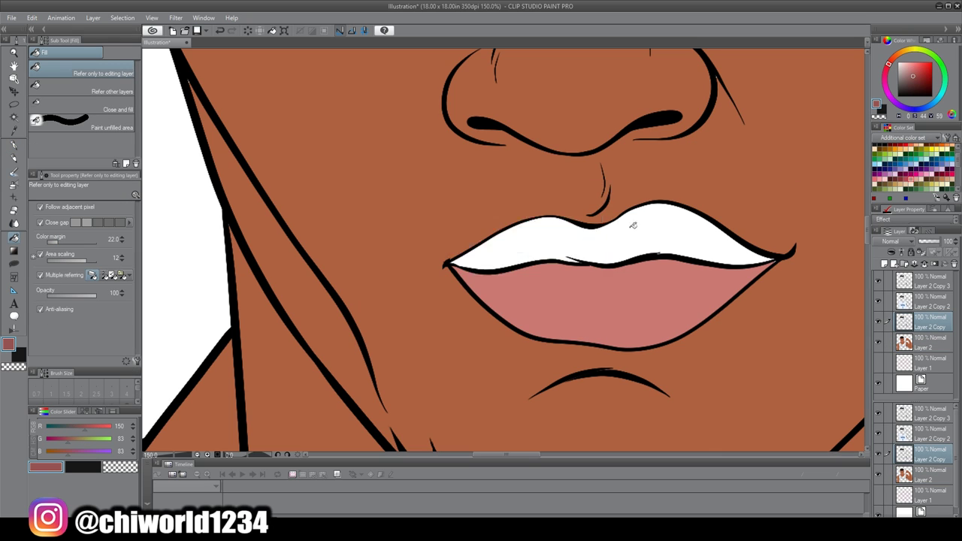
left_click(633, 225)
- Fill the whites of both eyes with very pale blue (RGB 233, 241, 255)
scroll(730, 256, "up", 2)
key("p")
left_click(38, 111)
scroll(755, 244, "down", 2)
left_click(901, 341)
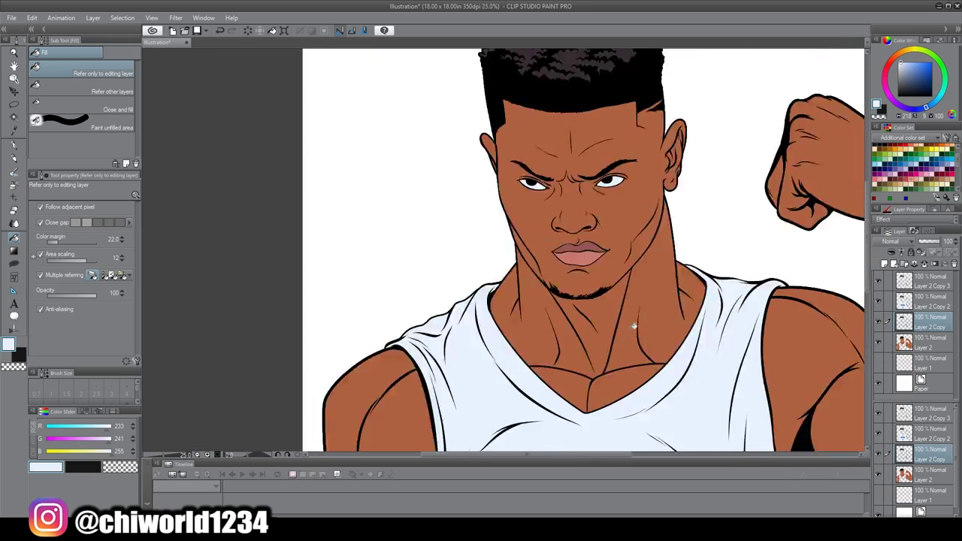
- Try to create a layer mask on Layer 2
scroll(633, 325, "down", 2)
right_click(937, 346)
left_click(790, 185)
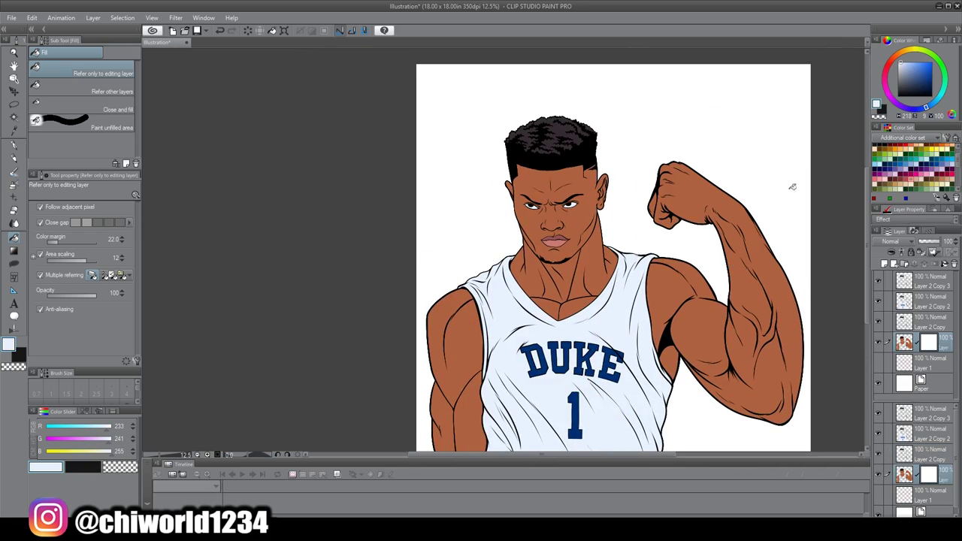
- Try to lasso-fill a darker brown shadow (RGB 137, 74, 57) below the collarbone on the upper chest
key("p")
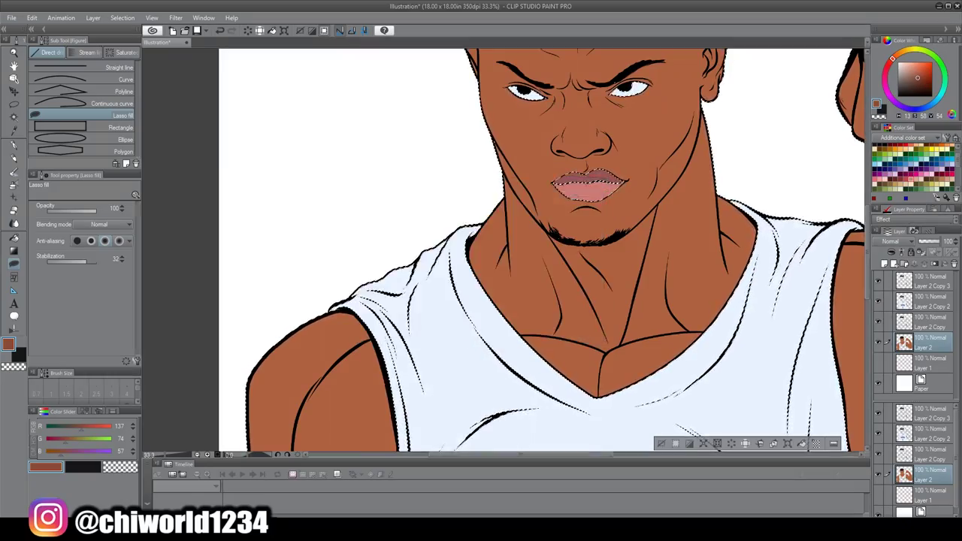
scroll(513, 259, "up", 4)
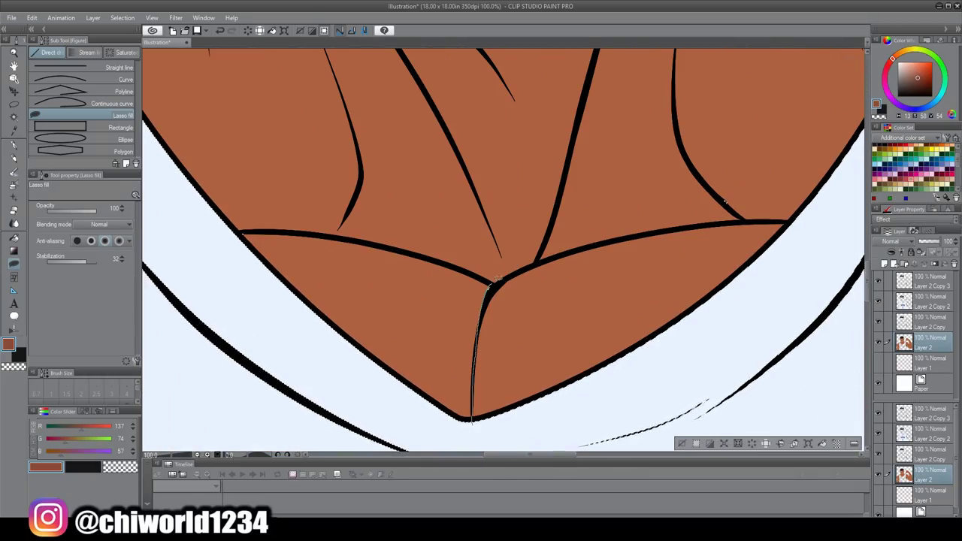
left_click_drag(701, 223, 473, 421)
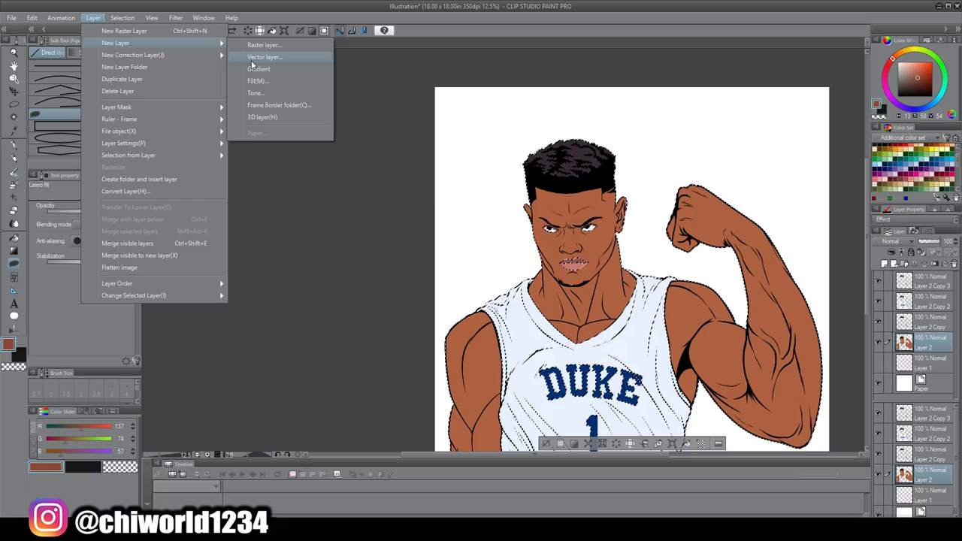
- Darken the selected skin areas with a Brightness/Contrast correction
left_click(319, 48)
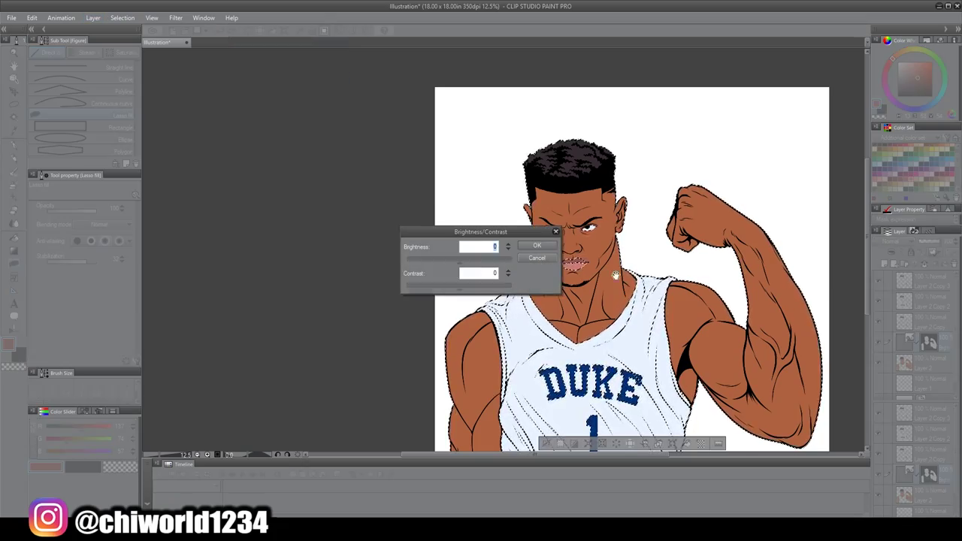
left_click_drag(458, 287, 455, 289)
key("Return")
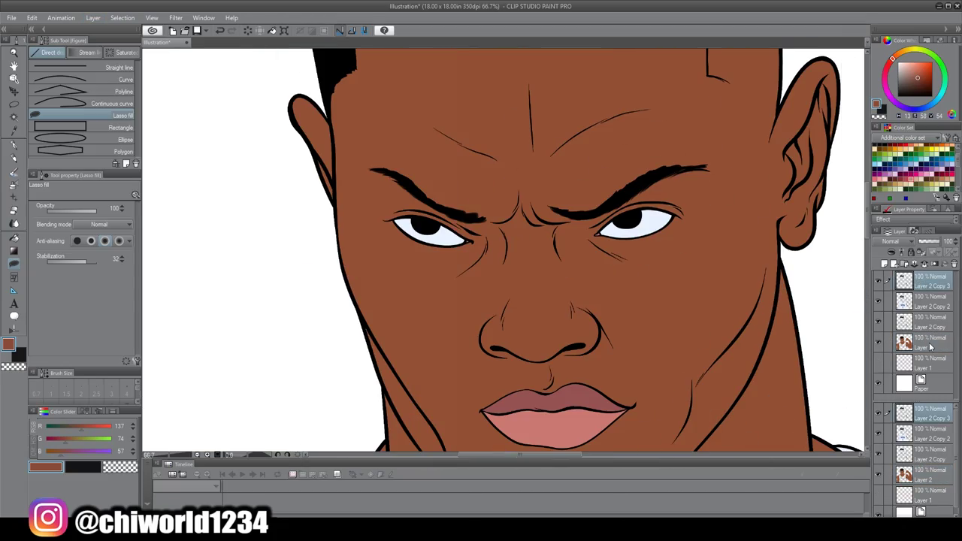
- Select the Layer 2 fill and lasso-fill both upper-chest shadows in dark brown (RGB 119, 60, 44) on new Layer 3
right_click(930, 345)
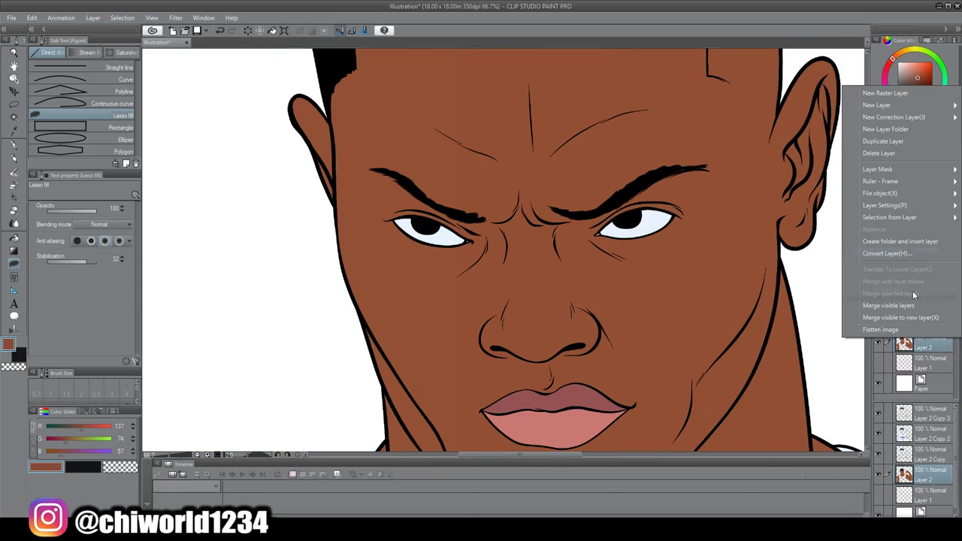
left_click(912, 291)
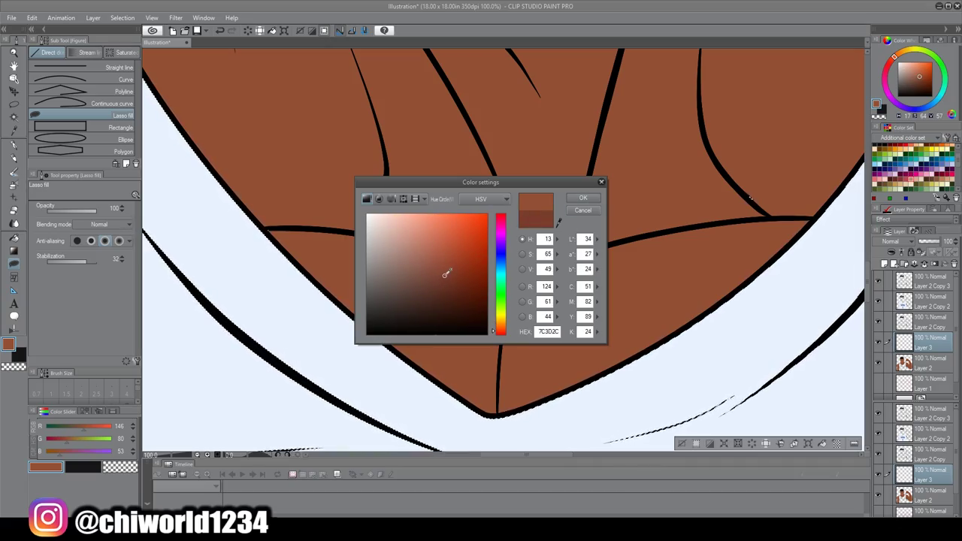
key("Return")
left_click_drag(461, 389, 401, 396)
left_click_drag(494, 425, 517, 290)
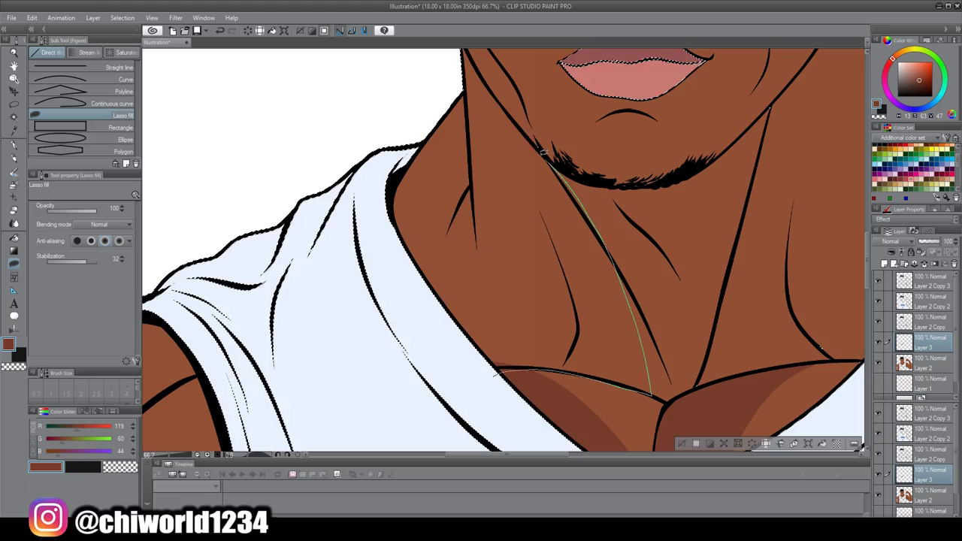
- Lasso-fill dark brown shadows over the shaded side of the neck, under the chin and along the throat muscles
left_click_drag(542, 153, 492, 372)
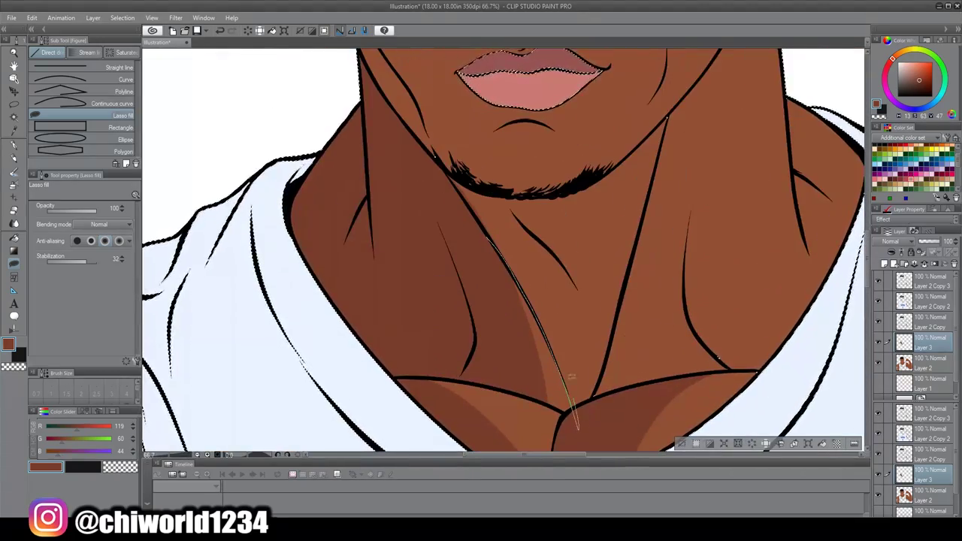
mouse_move(528, 240)
left_mouse_down()
mouse_move(549, 316)
mouse_move(594, 248)
mouse_move(530, 242)
left_mouse_up()
scroll(480, 294, "up", 1)
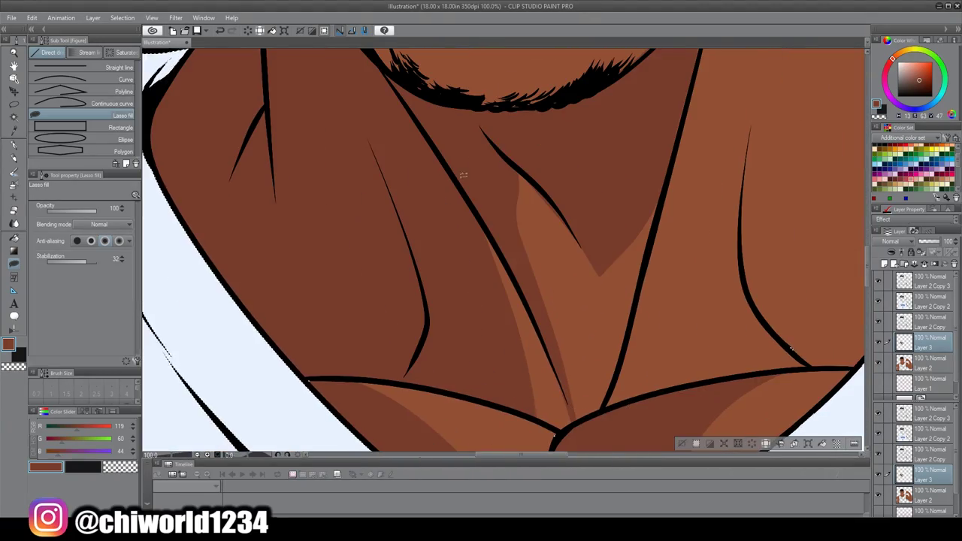
left_click_drag(655, 416, 593, 439)
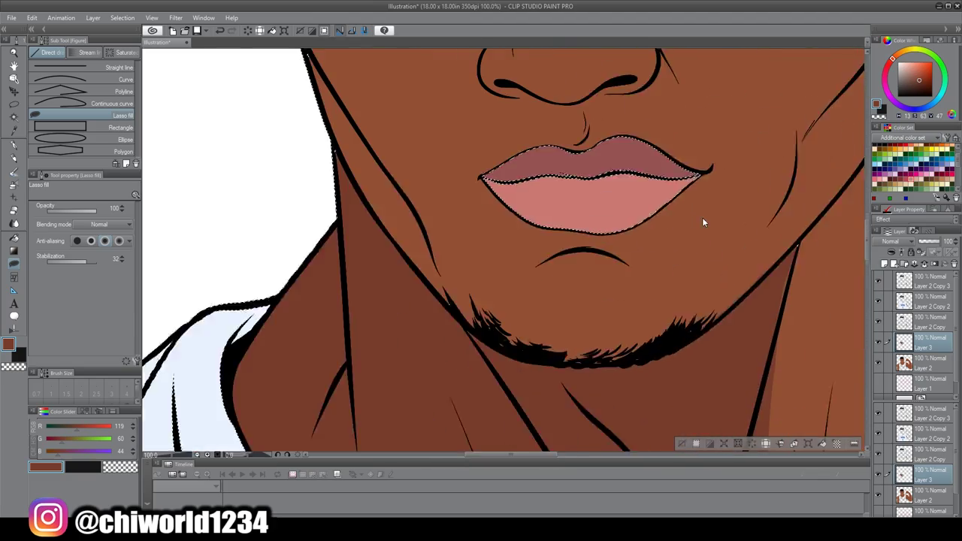
- Lasso-fill dark brown shadows in the crease under the lower lip and along the left-hand jaw, cheek and temple
left_click_drag(535, 316, 637, 322)
scroll(555, 311, "down", 2)
left_click_drag(613, 437, 575, 395)
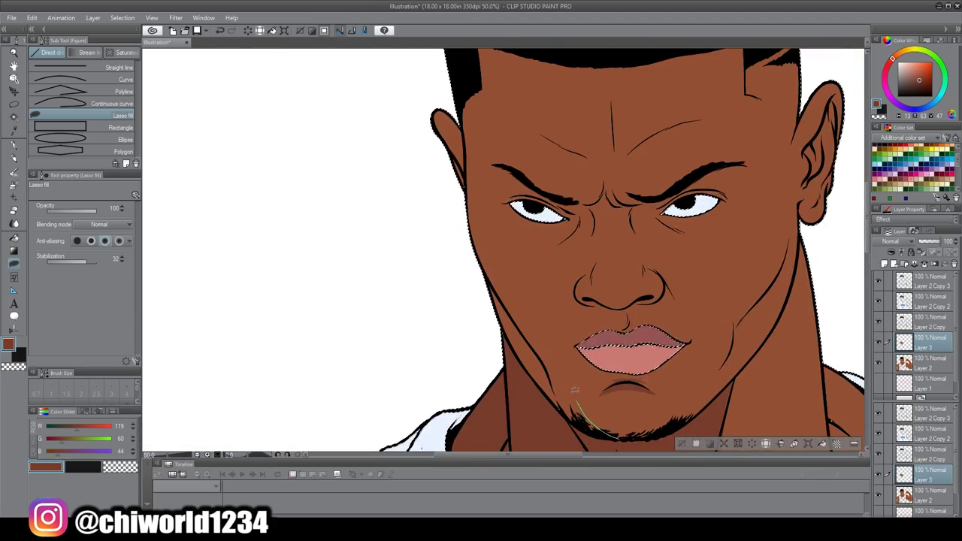
left_click_drag(616, 436, 616, 438)
scroll(616, 437, "down", 2)
scroll(623, 413, "up", 4)
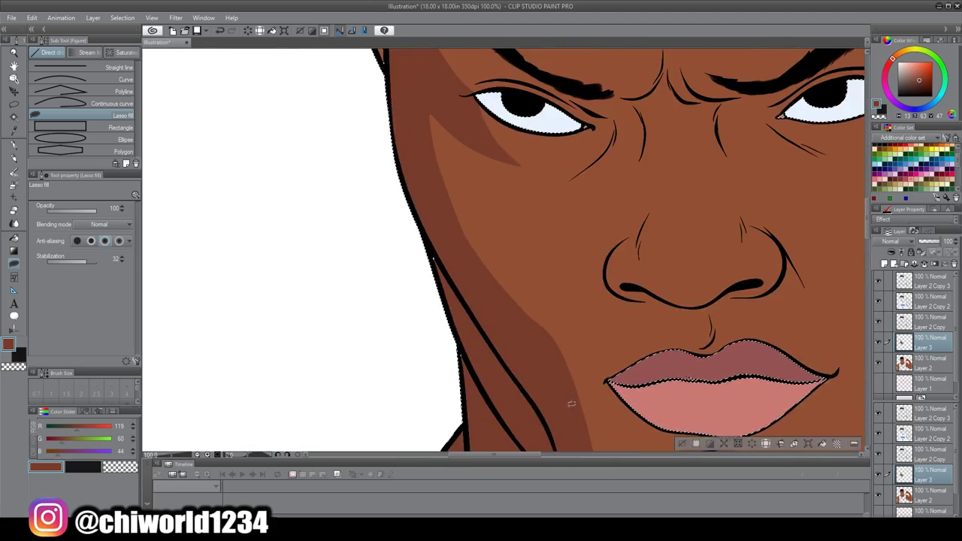
scroll(627, 405, "down", 4)
- Lasso-fill dark brown shadows beside the left-hand eyebrow and across the left-hand side of the forehead
scroll(631, 399, "up", 3)
scroll(632, 399, "up", 3)
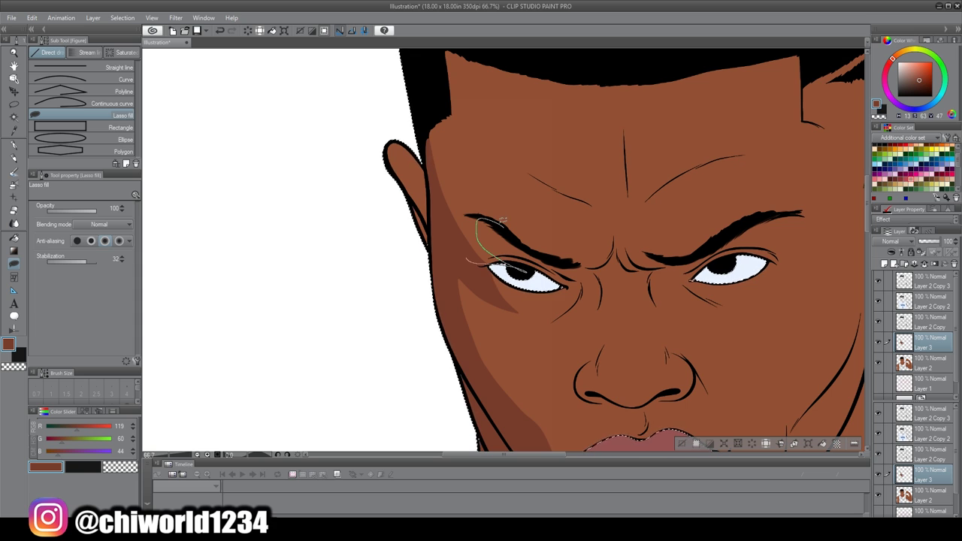
scroll(526, 165, "up", 2)
mouse_move(559, 157)
left_mouse_down()
mouse_move(428, 52)
mouse_move(553, 227)
mouse_move(523, 181)
left_mouse_up()
scroll(451, 192, "down", 2)
scroll(316, 204, "up", 2)
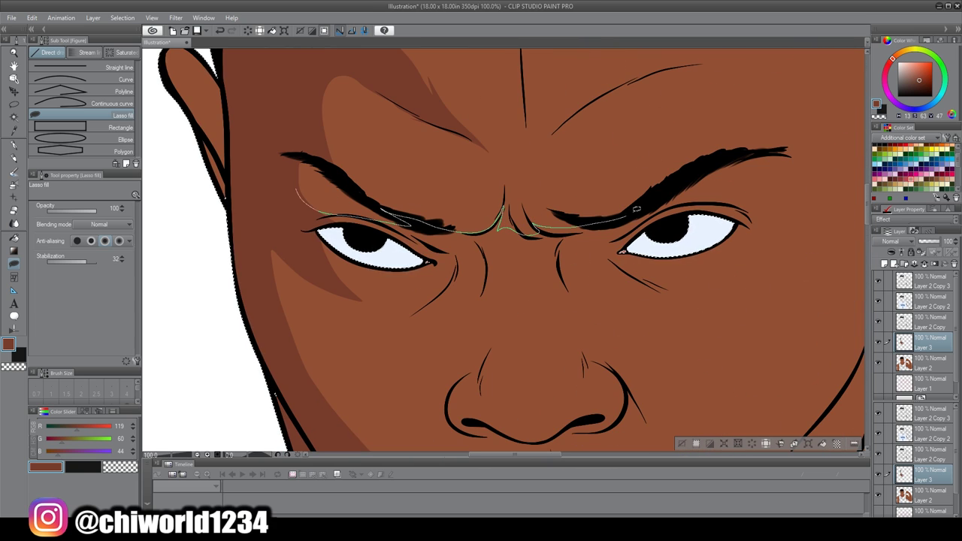
- Lasso-fill dark brown shadows under the eyebrows, between the brows and at the inner corners of the eyes
left_click_drag(291, 191, 292, 192)
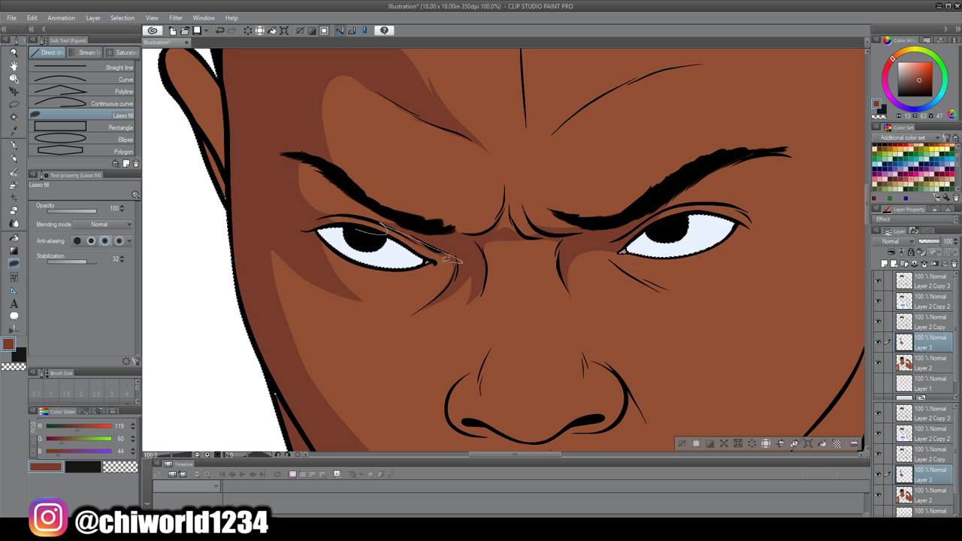
scroll(485, 187, "up", 2)
scroll(582, 414, "down", 3)
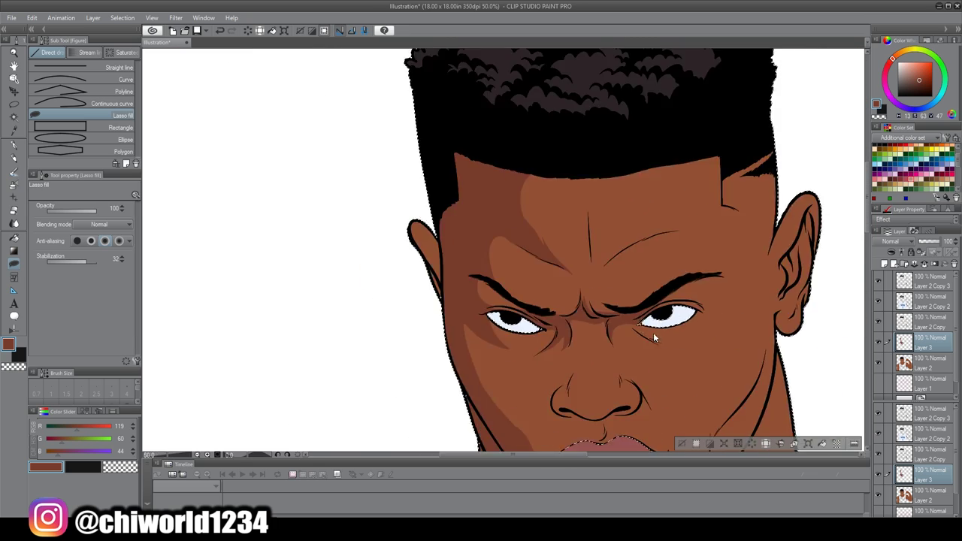
scroll(468, 209, "up", 3)
scroll(531, 233, "down", 3)
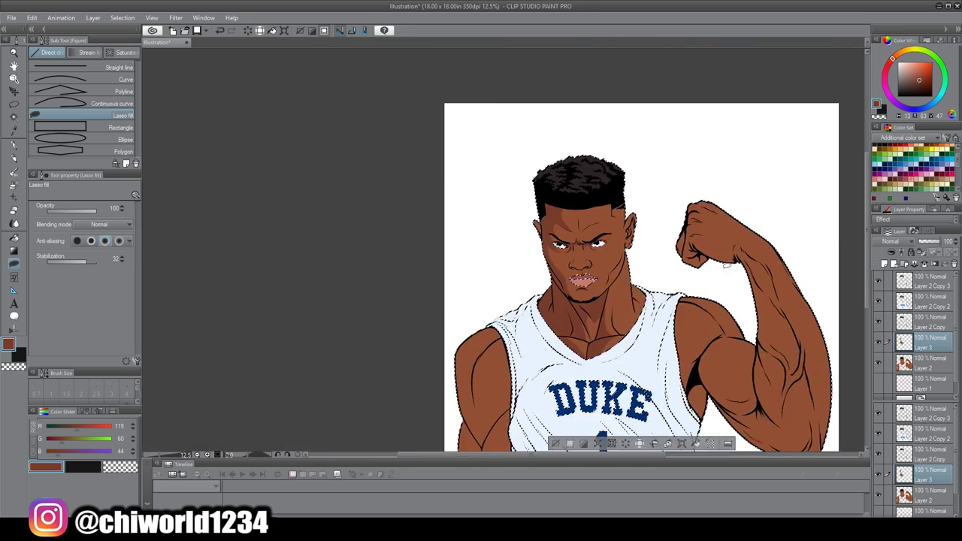
- Lasso-fill the dark brown shadow between the nose and the upper lip, leaving lit patches around the philtrum
scroll(473, 190, "up", 3)
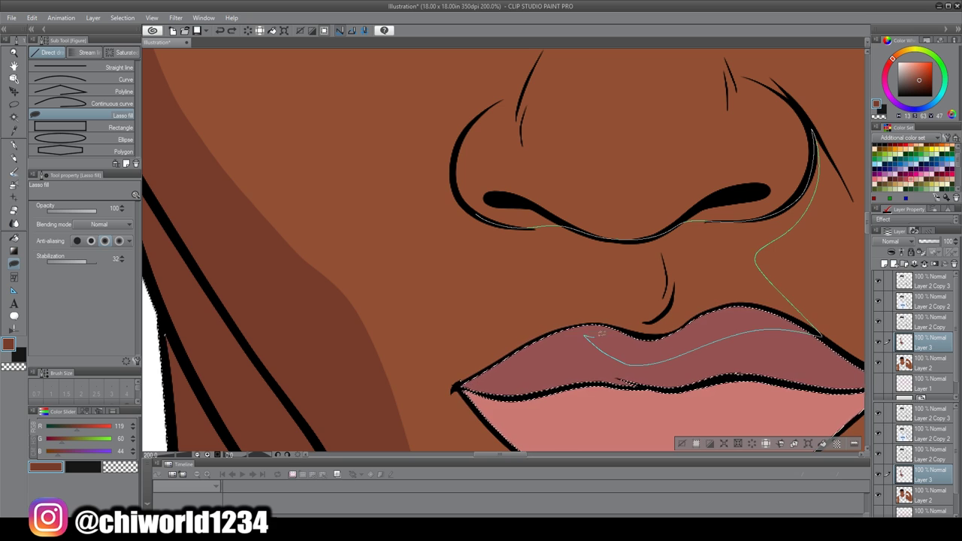
left_click_drag(517, 258, 516, 259)
scroll(484, 286, "down", 2)
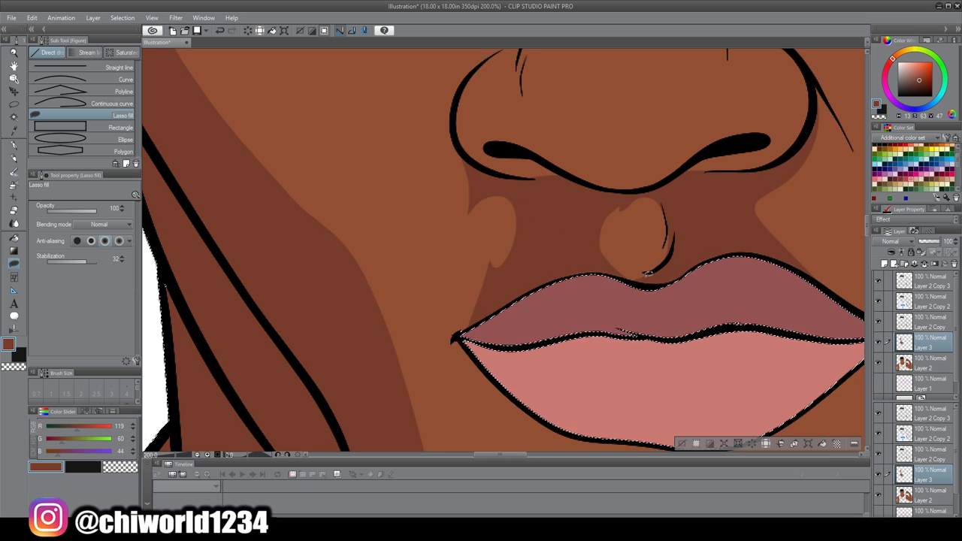
left_click_drag(647, 272, 637, 200)
- Lasso-fill dark brown shadows down the side of the nose bridge, under the right-hand eye and beside the nostrils
scroll(535, 241, "down", 2)
scroll(737, 275, "up", 1)
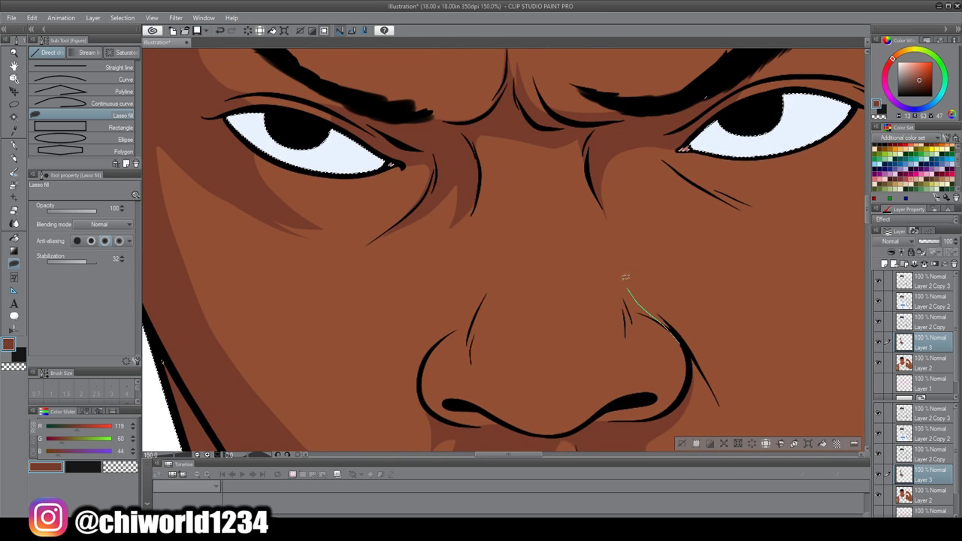
left_click_drag(683, 230, 680, 230)
left_click_drag(437, 340, 485, 335)
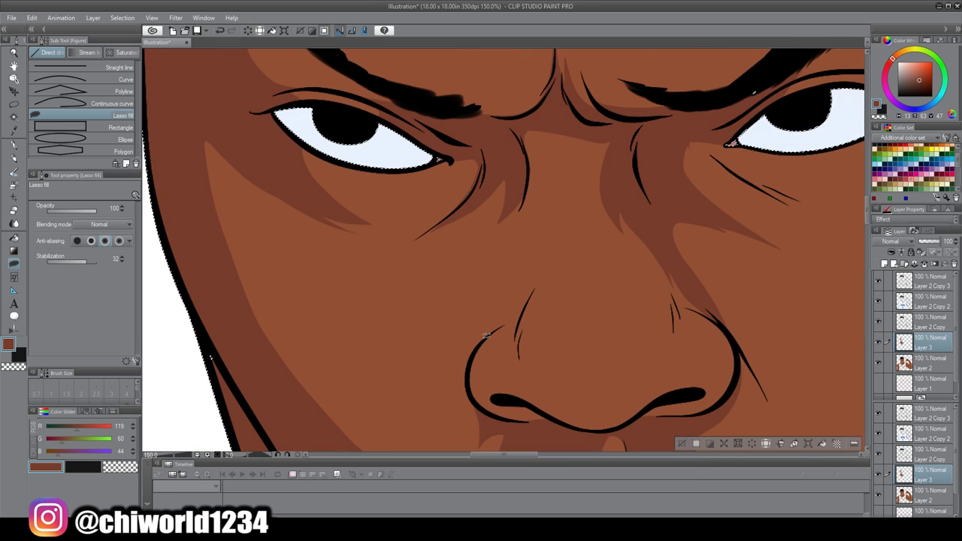
scroll(713, 336, "down", 2)
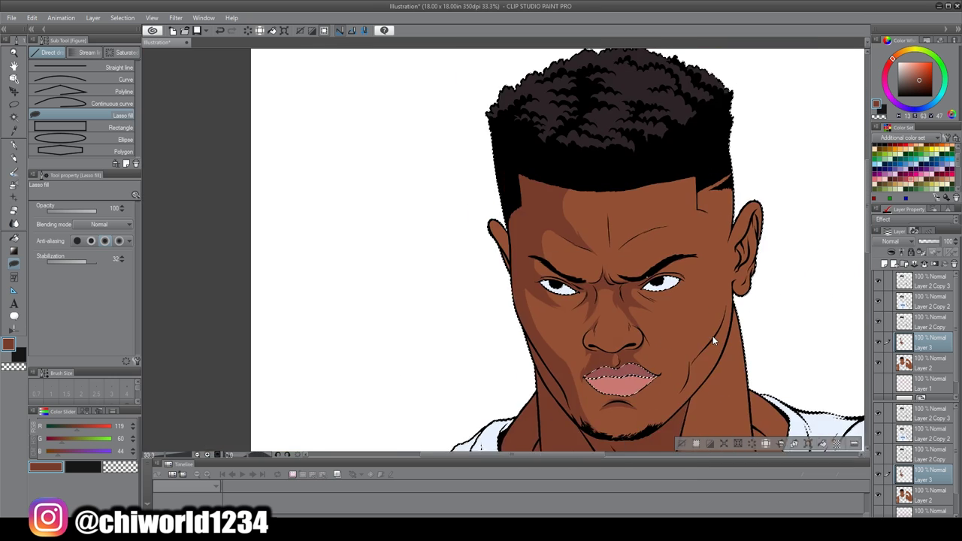
- Lasso-fill a dark brown shadow around the outer corner of the right-hand eye, up to its eyebrow
scroll(713, 336, "up", 3)
mouse_move(488, 256)
left_mouse_down()
mouse_move(593, 172)
mouse_move(526, 263)
left_mouse_up()
scroll(432, 387, "down", 2)
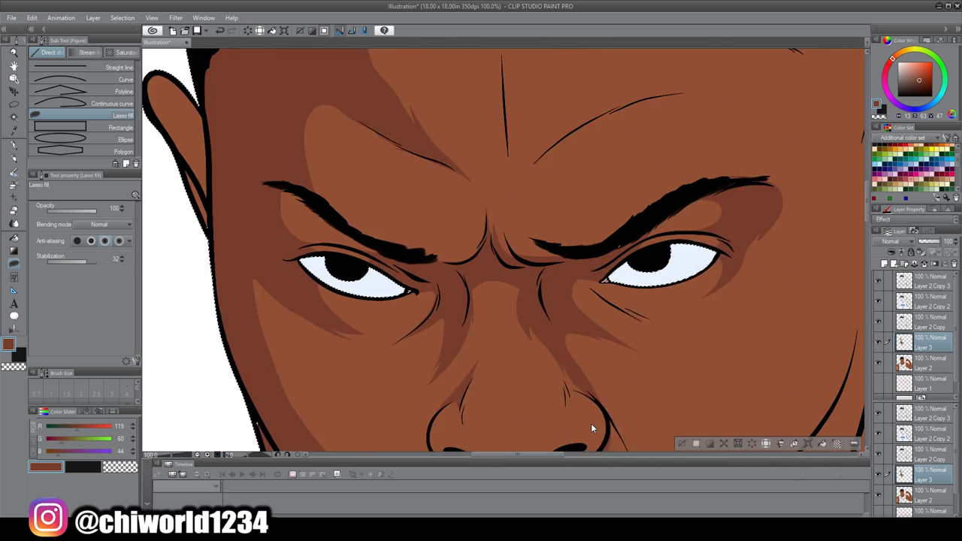
- Lasso-fill dark brown shadows beside the nose and along the right-hand cheek and jaw
scroll(591, 423, "up", 2)
left_click_drag(766, 205, 482, 333)
left_click_drag(520, 245, 521, 245)
scroll(721, 274, "down", 2)
scroll(729, 259, "up", 2)
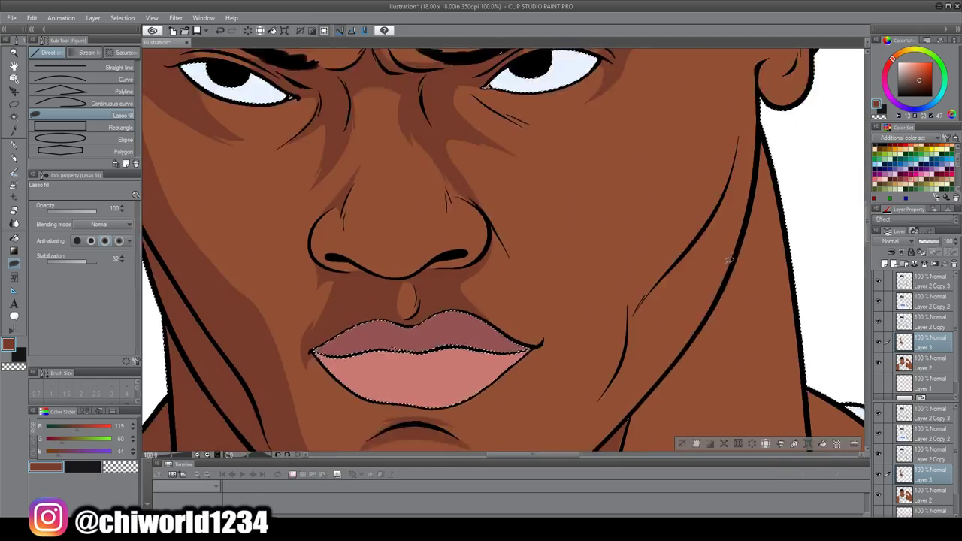
scroll(761, 89, "down", 2)
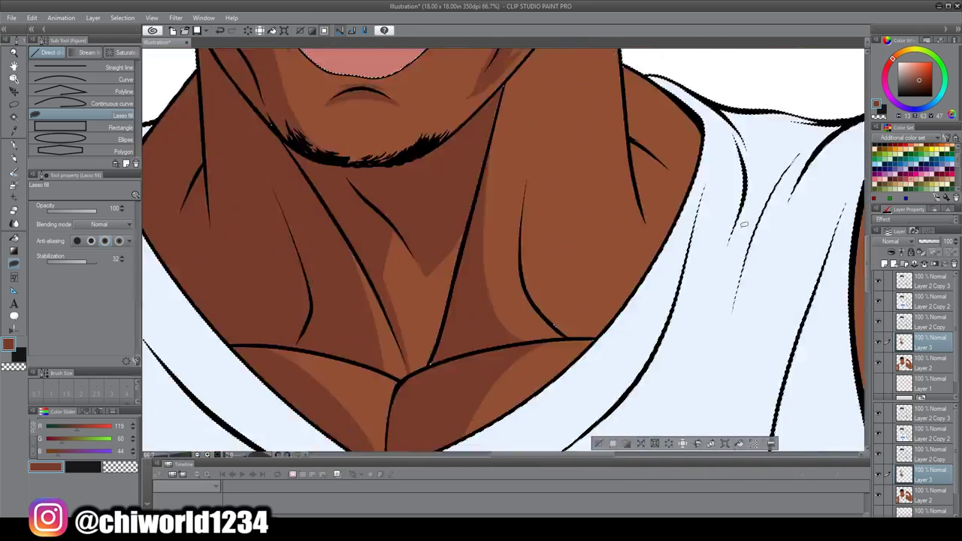
- Lasso-fill dark brown shadows on the right-hand side of the neck and the trapezius beside the jersey strap
scroll(527, 291, "up", 2)
scroll(612, 278, "down", 2)
scroll(571, 338, "up", 2)
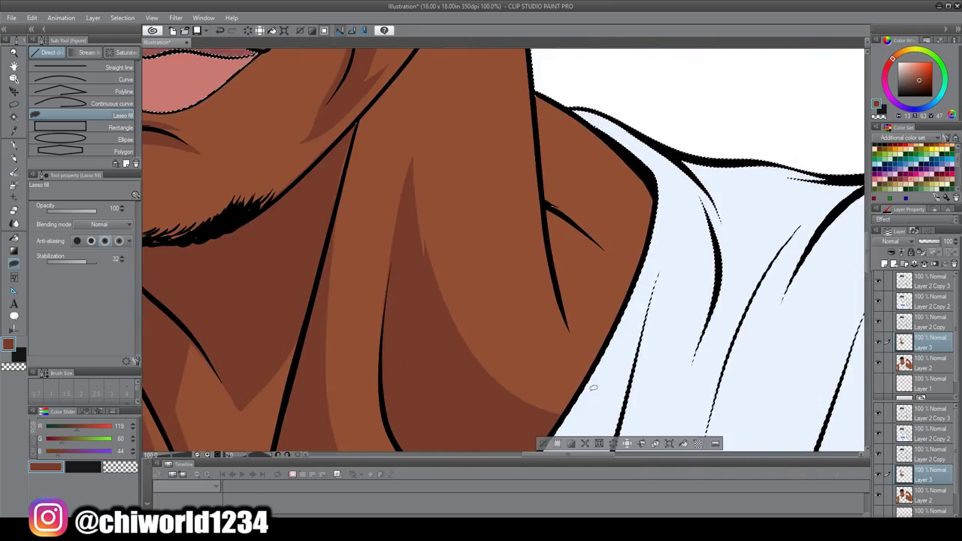
mouse_move(610, 377)
left_mouse_down()
mouse_move(569, 347)
mouse_move(544, 209)
left_mouse_up()
scroll(633, 399, "down", 2)
- Lasso-fill dark brown shadows around the armpit of the flexed arm and on the front of its shoulder beside the jersey
scroll(629, 395, "up", 3)
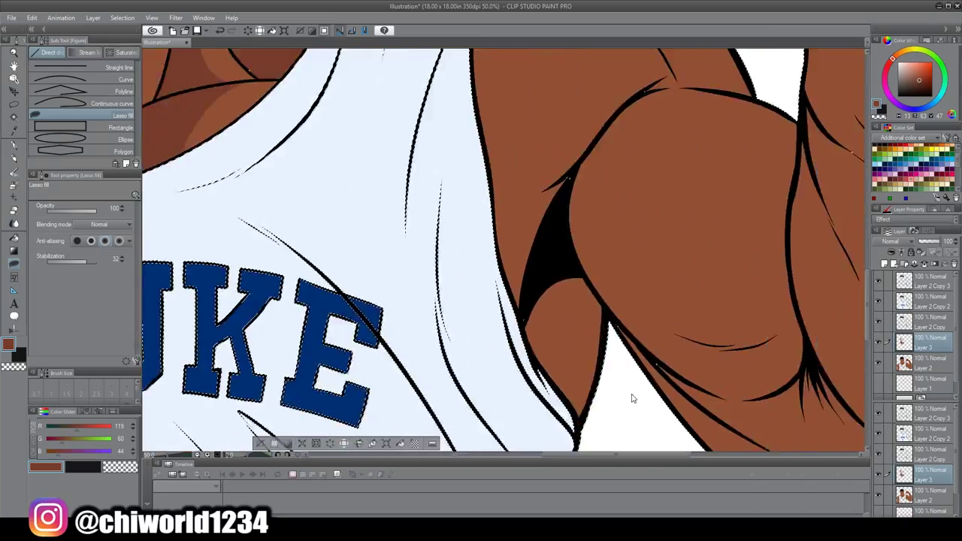
left_click_drag(736, 454, 580, 454)
scroll(580, 420, "down", 2)
scroll(488, 225, "up", 2)
mouse_move(469, 187)
left_mouse_down()
mouse_move(516, 269)
mouse_move(488, 177)
mouse_move(535, 149)
left_mouse_up()
- Lasso-fill dark brown shadows on the outer shoulder of the flexed arm and around the lower curve of the biceps
scroll(535, 149, "up", 2)
left_click_drag(660, 310, 644, 264)
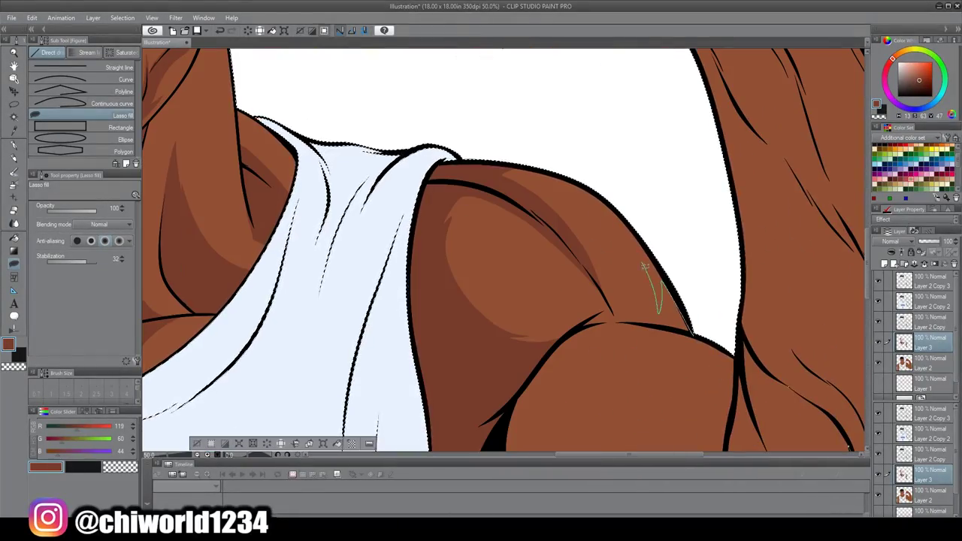
left_click_drag(655, 325, 656, 327)
scroll(661, 320, "down", 3)
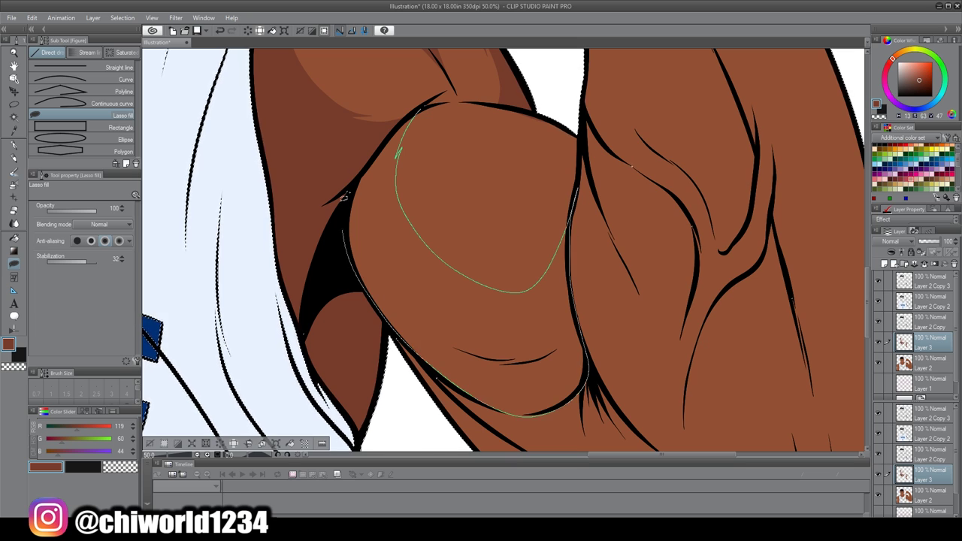
scroll(344, 197, "down", 3)
- Lasso-fill dark brown shadows on the right-hand ear, covering the lobe, the inner folds and the outer rim
scroll(571, 374, "up", 6)
left_click_drag(555, 296, 557, 298)
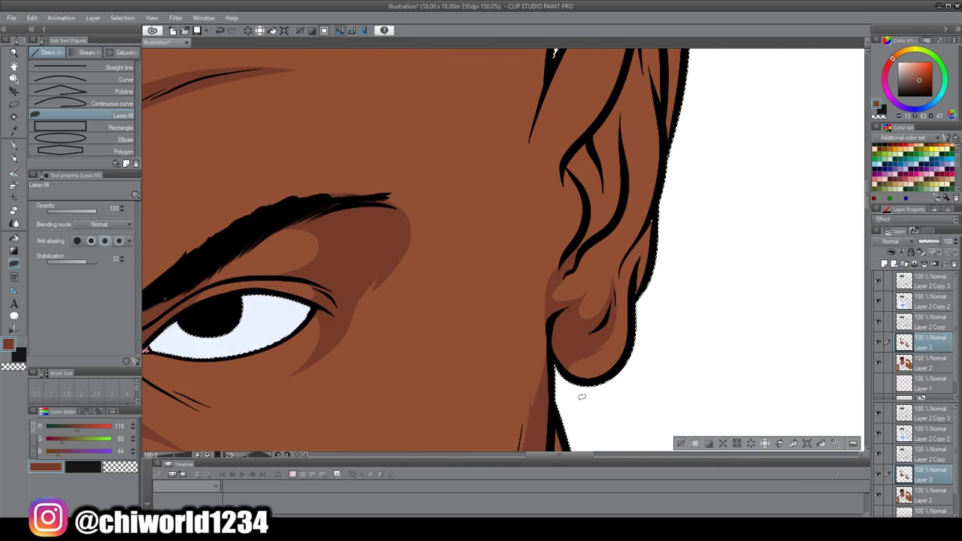
scroll(579, 393, "up", 3)
left_click_drag(633, 373, 643, 350)
left_click_drag(633, 143, 635, 145)
scroll(653, 120, "up", 1)
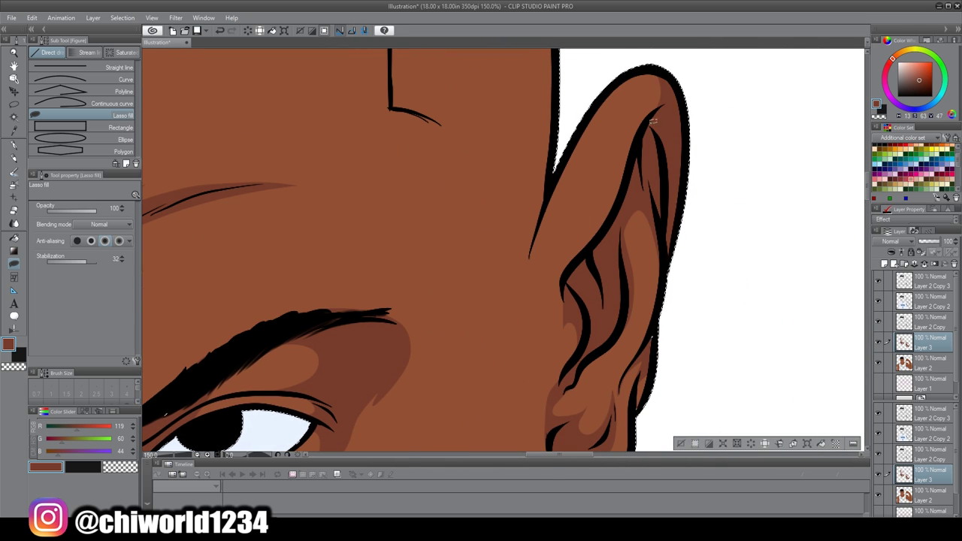
- Lasso-fill dark brown shadows around the shoulder and upper-arm muscles of the lowered arm, leaving rounded lit areas
scroll(629, 382, "down", 8)
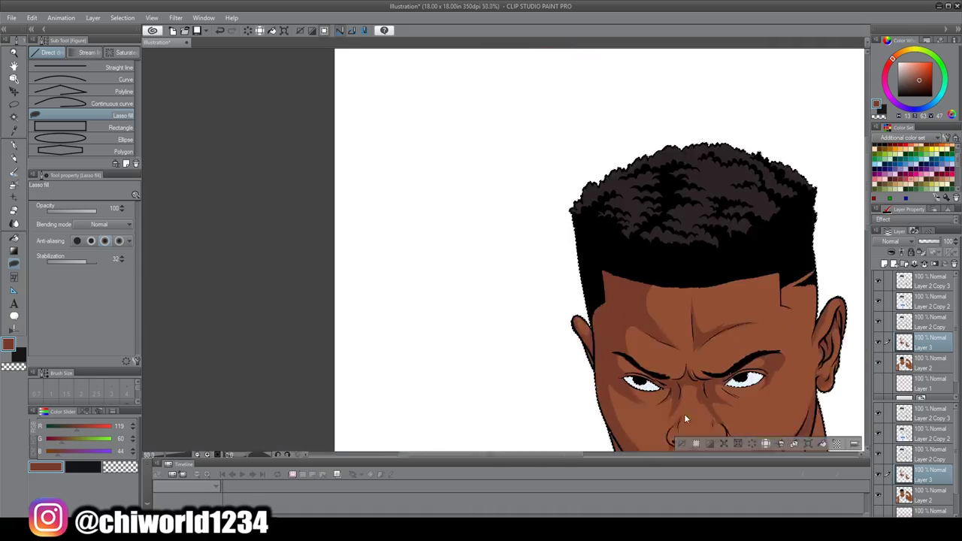
scroll(706, 218, "up", 4)
scroll(575, 346, "down", 2)
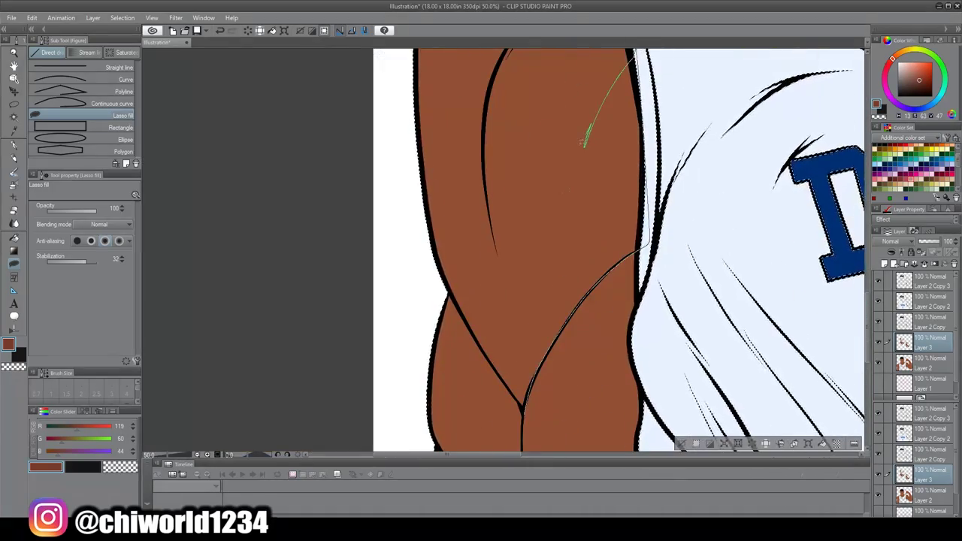
mouse_move(583, 143)
left_mouse_down()
mouse_move(526, 248)
mouse_move(496, 211)
left_mouse_up()
scroll(576, 263, "down", 2)
scroll(575, 263, "up", 2)
scroll(575, 263, "up", 3)
left_click_drag(606, 252, 604, 164)
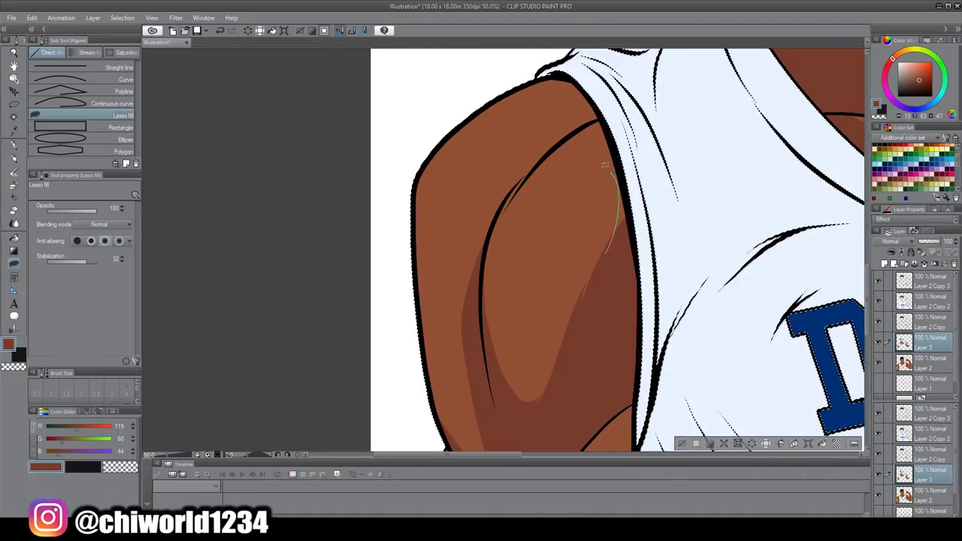
scroll(476, 91, "down", 2)
- Lasso-fill dark brown shadows on the forearm of the lowered arm, leaving an oval lit area on the inner muscle
scroll(516, 258, "down", 2)
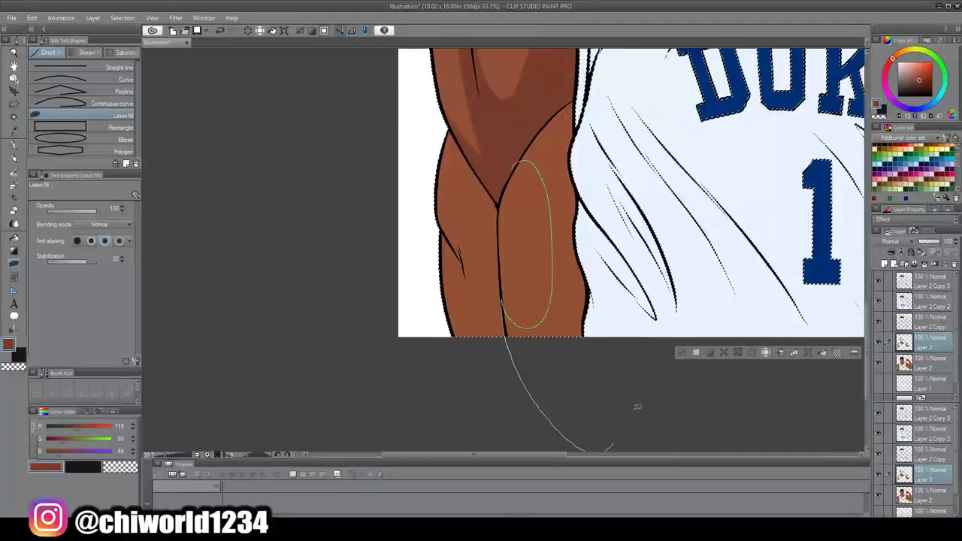
scroll(584, 234, "up", 2)
scroll(583, 234, "up", 1)
mouse_move(467, 147)
left_mouse_down()
mouse_move(478, 224)
mouse_move(503, 191)
left_mouse_up()
scroll(436, 192, "down", 3)
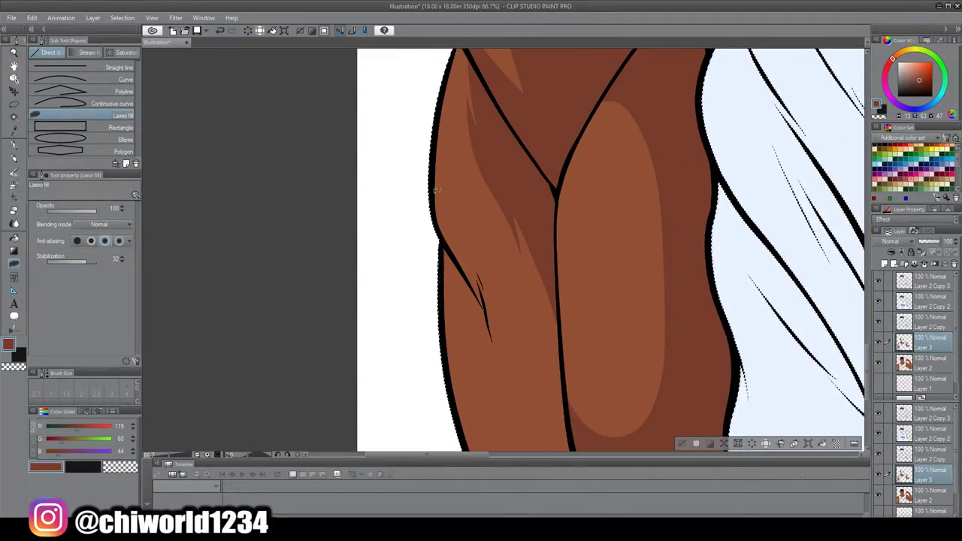
scroll(526, 301, "down", 4)
- Lasso-fill jagged dark brown shadows at the elbow crease, along the flexed arm's underside and on its outer edge near the elbow
scroll(489, 188, "up", 3)
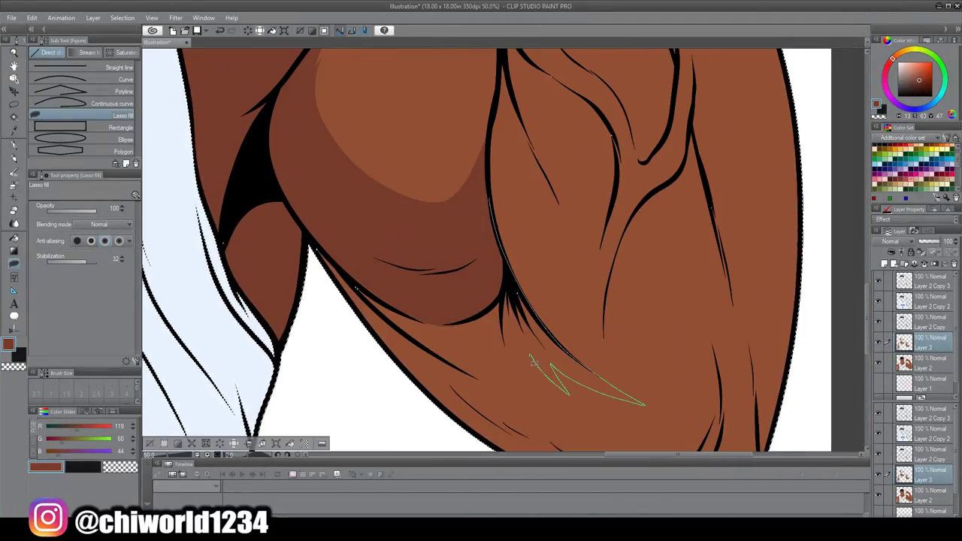
scroll(661, 294, "down", 1)
mouse_move(688, 300)
left_mouse_down()
mouse_move(676, 353)
mouse_move(717, 389)
left_mouse_up()
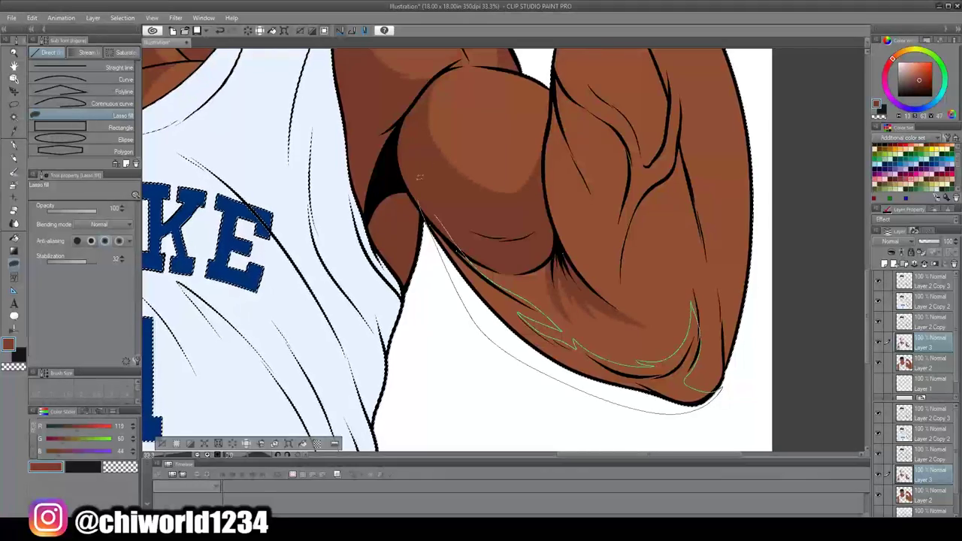
scroll(497, 284, "up", 1)
scroll(744, 406, "up", 1)
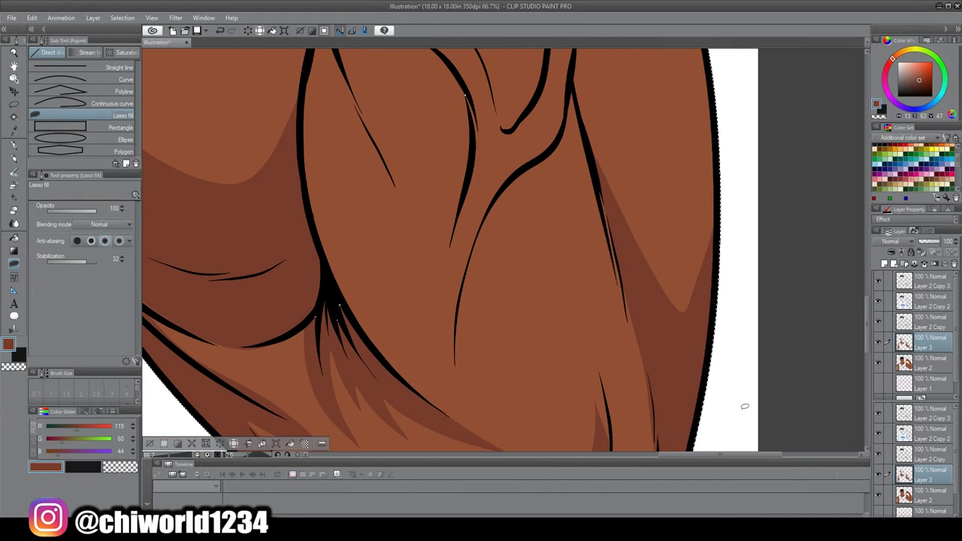
- Lasso-fill dark brown shadows along the muscle creases of the flexed forearm just above the elbow
left_click_drag(453, 287, 451, 296)
scroll(450, 297, "up", 5)
mouse_move(375, 320)
left_mouse_down()
mouse_move(315, 226)
mouse_move(325, 182)
left_mouse_up()
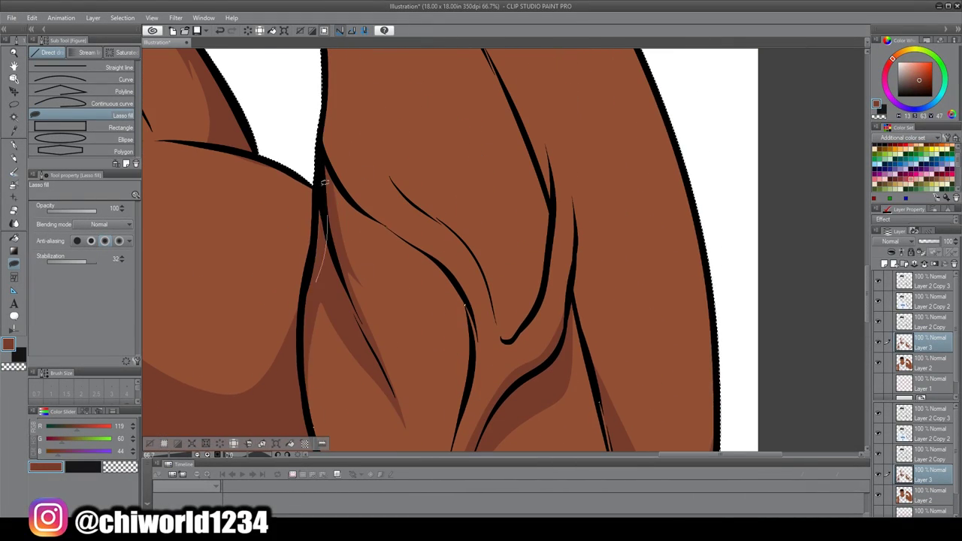
left_click_drag(607, 406, 583, 168)
scroll(451, 248, "down", 3)
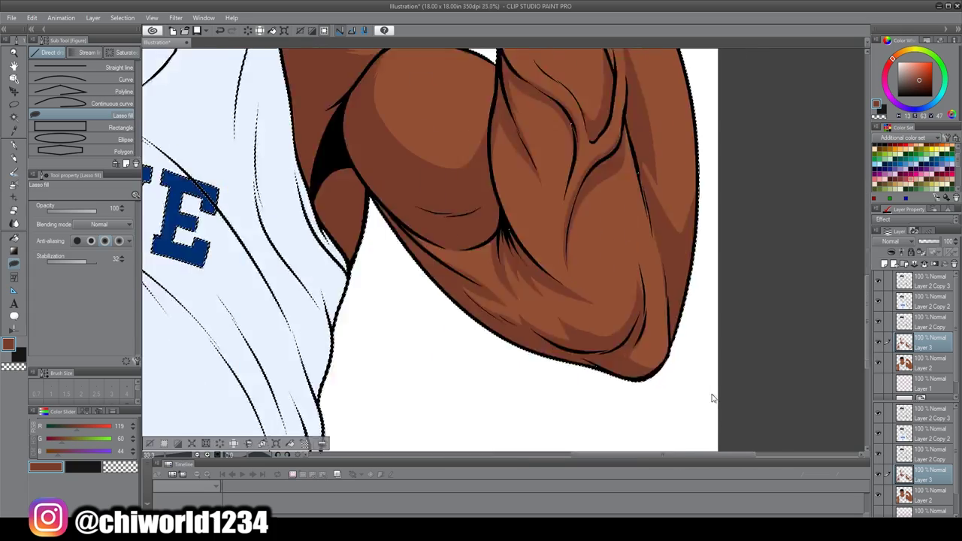
scroll(451, 248, "up", 2)
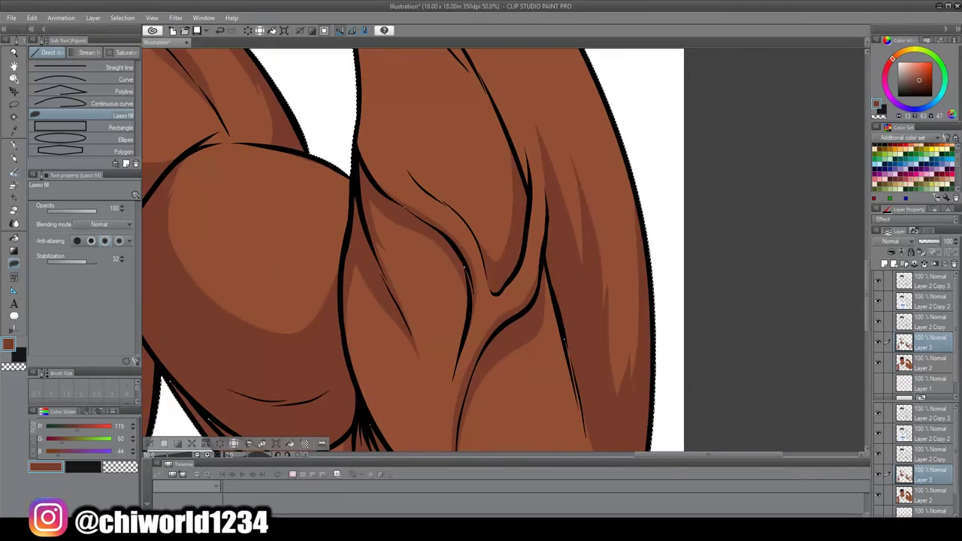
- Lasso-fill dark brown shadows up the inner side of the flexed forearm towards the wrist
scroll(420, 248, "down", 2)
scroll(421, 248, "up", 2)
left_click_drag(487, 267, 489, 271)
scroll(489, 270, "down", 2)
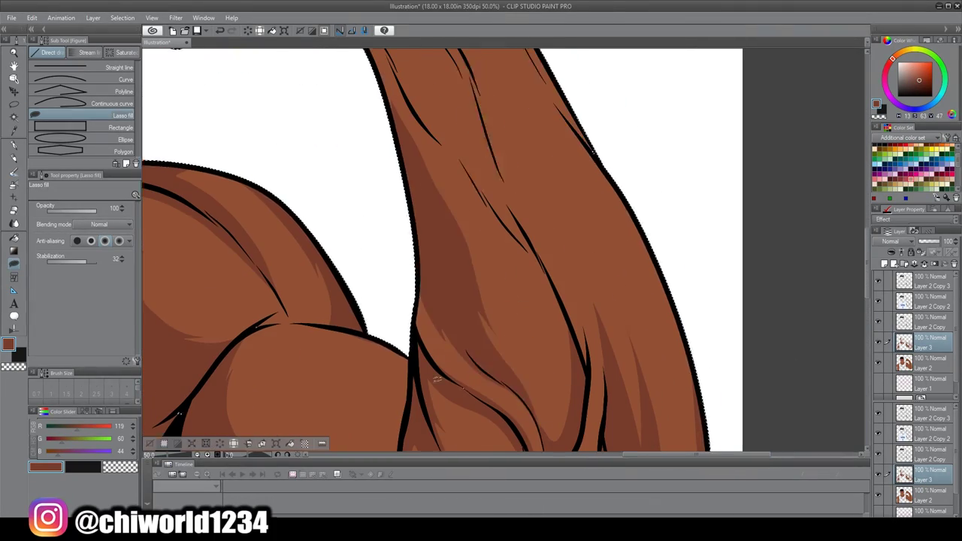
scroll(488, 271, "up", 2)
mouse_move(426, 199)
left_mouse_down()
mouse_move(550, 315)
mouse_move(558, 348)
left_mouse_up()
scroll(575, 395, "down", 1)
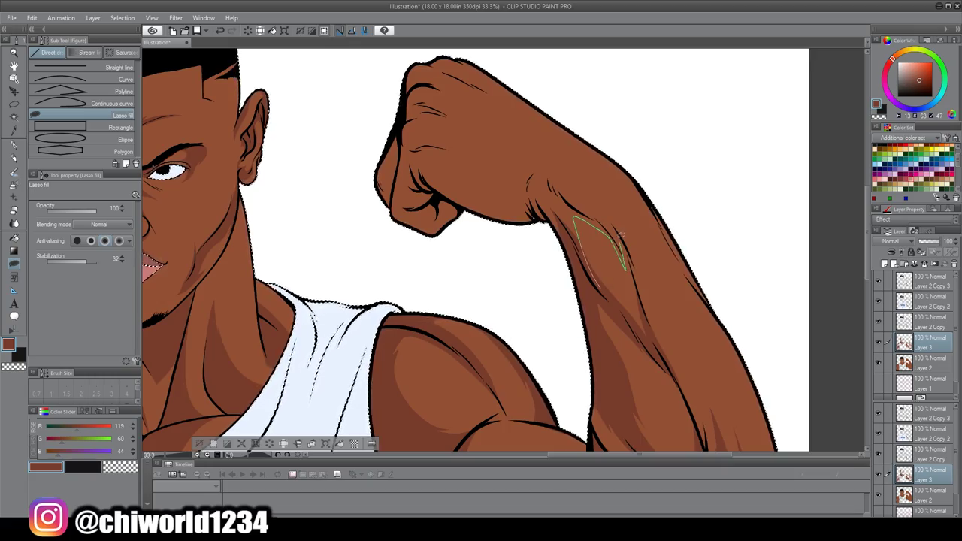
- Lasso-fill dark brown shadows on the raised fist and around the wrist
left_click_drag(445, 110, 444, 109)
scroll(444, 110, "down", 2)
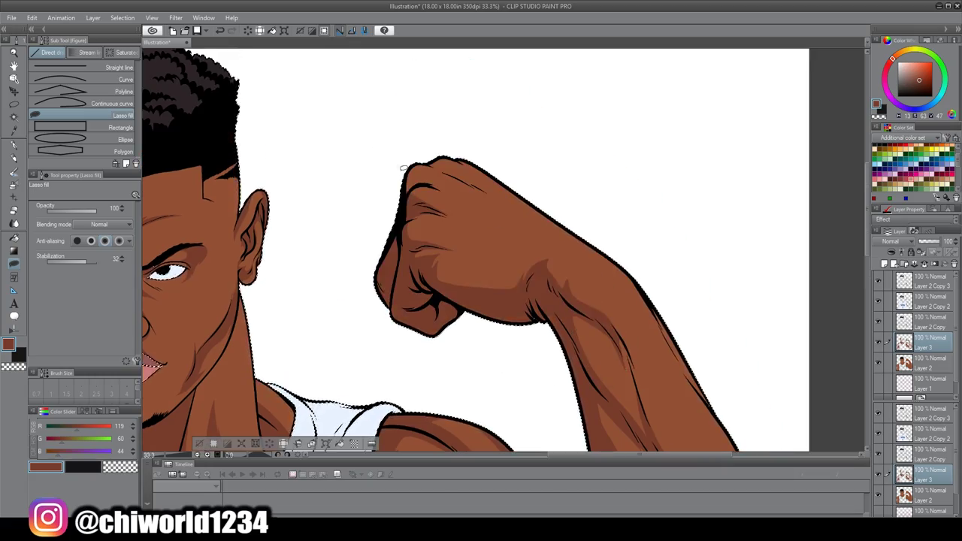
scroll(407, 358, "up", 3)
left_click_drag(580, 255, 582, 257)
scroll(659, 183, "down", 2)
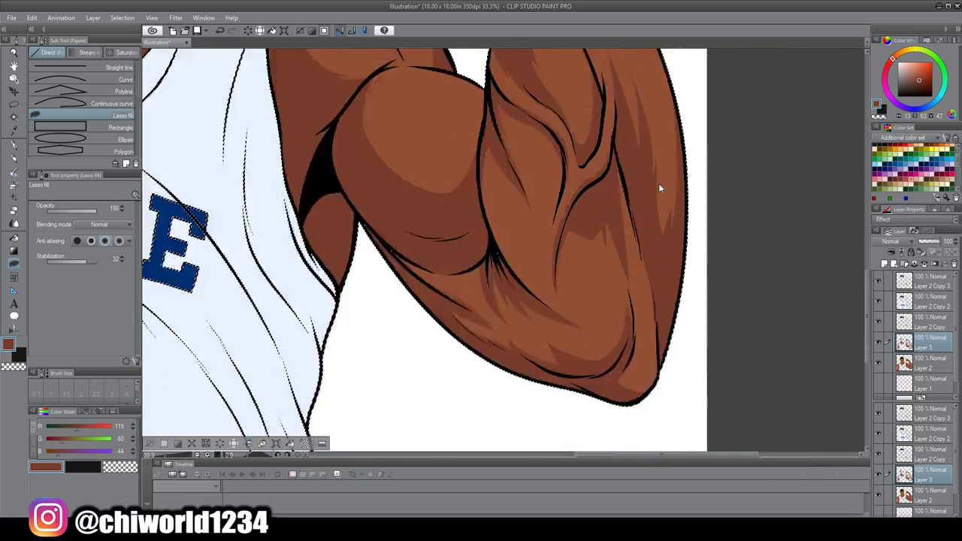
- Touch up the remaining dark brown shadows on the flexed forearm and elbow
scroll(658, 184, "up", 2)
scroll(571, 225, "up", 1)
mouse_move(559, 120)
left_mouse_down()
mouse_move(643, 428)
mouse_move(671, 443)
left_mouse_up()
scroll(671, 443, "down", 2)
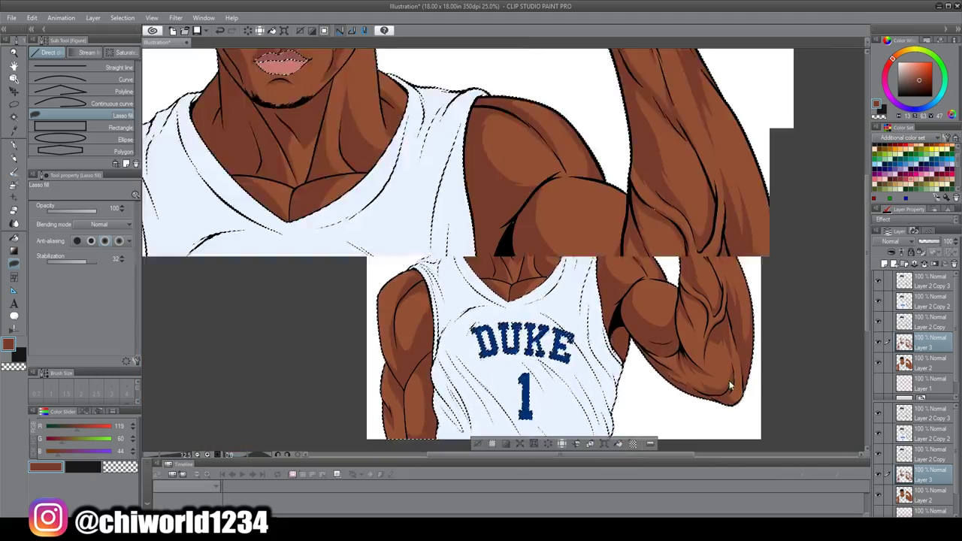
scroll(728, 386, "up", 1)
mouse_move(516, 182)
left_mouse_down()
mouse_move(536, 232)
mouse_move(584, 234)
mouse_move(651, 397)
left_mouse_up()
scroll(651, 397, "down", 1)
scroll(651, 397, "up", 2)
left_click_drag(680, 248, 565, 375)
scroll(565, 375, "down", 2)
- Darken the skin shadows with a Brightness/Contrast correction layer, setting brightness to -6 and slightly reducing contrast
left_click(92, 17)
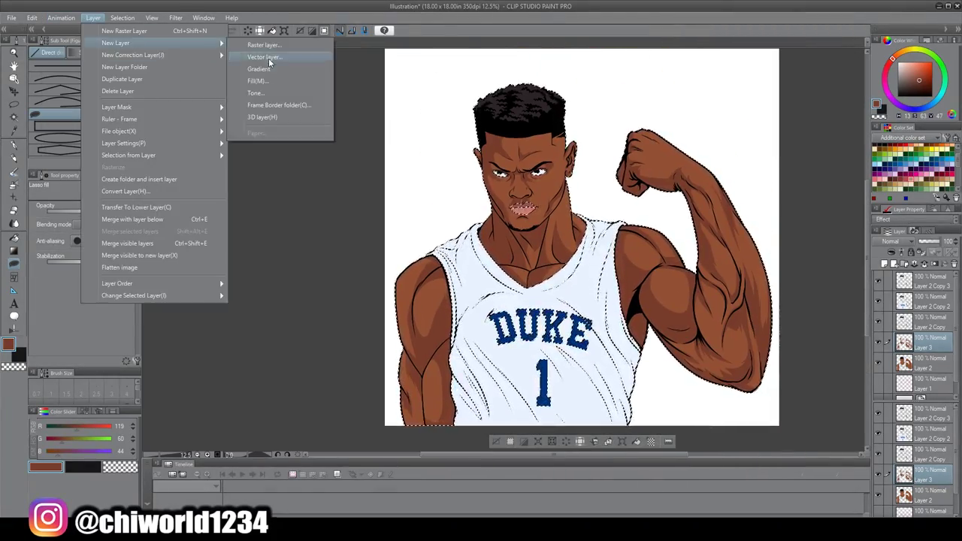
left_click(268, 58)
left_click_drag(474, 265, 456, 265)
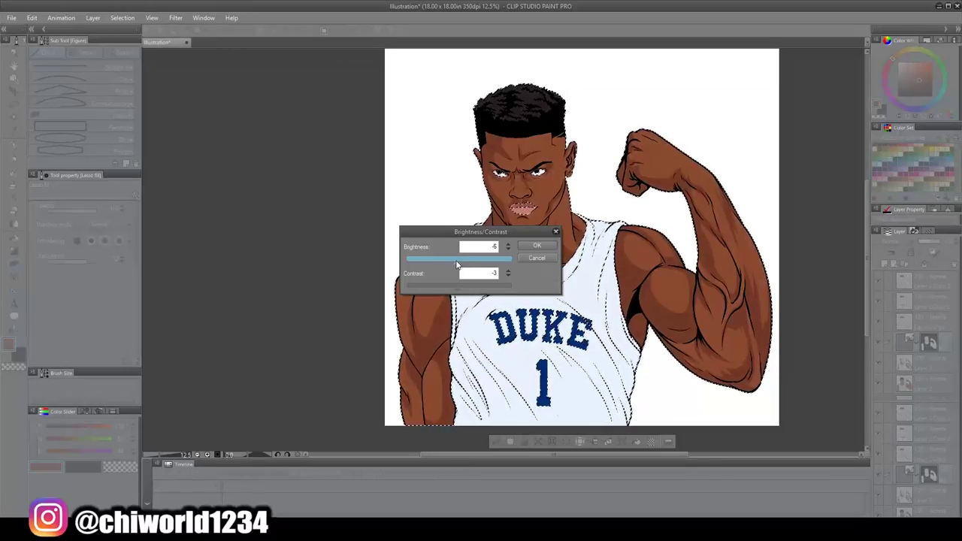
left_click(453, 288)
left_click(536, 247)
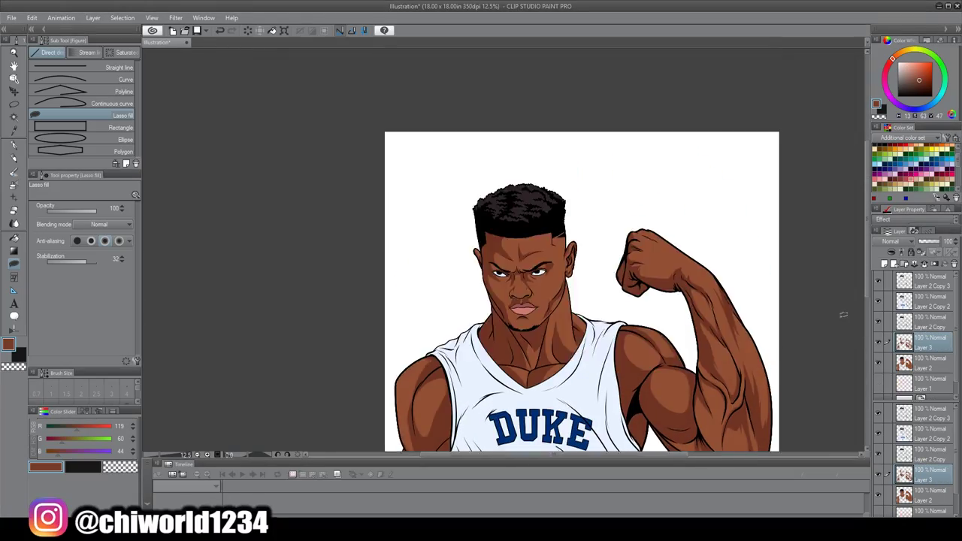
- Create a selection from Layer 2 Copy 2 and set up a new layer with muted purple (RGB 143, 130, 188) for jersey shading
right_click(920, 304)
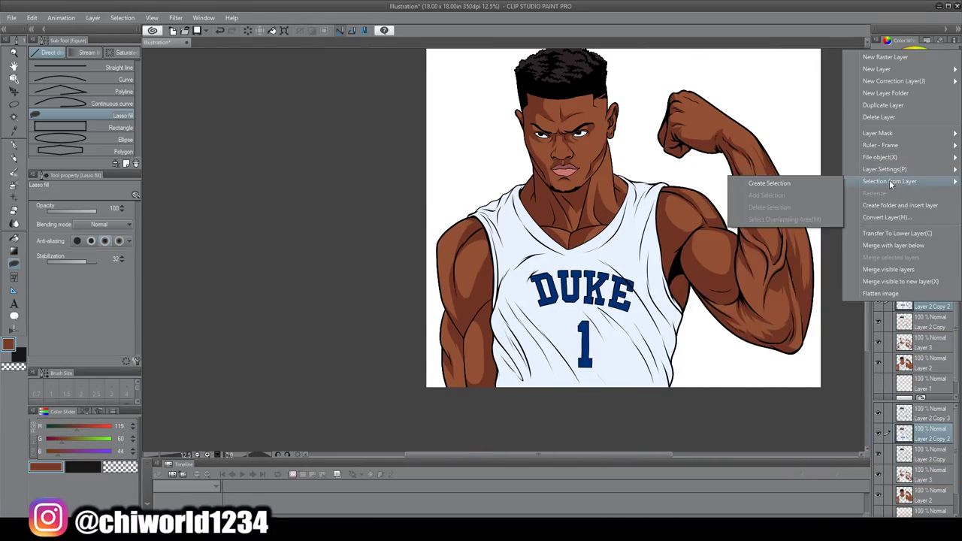
left_click(759, 187)
scroll(672, 389, "up", 5)
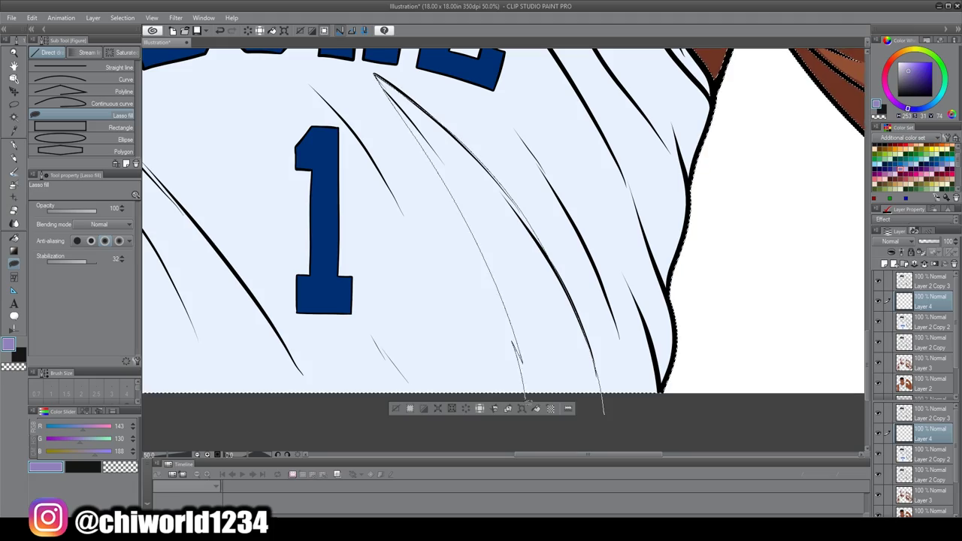
- Lasso-fill purple shadows along the jersey folds beside the number 1
left_click_drag(603, 411, 601, 411)
left_click_drag(426, 259, 567, 287)
left_click_drag(527, 241, 466, 151)
scroll(644, 444, "down", 3)
scroll(554, 343, "up", 3)
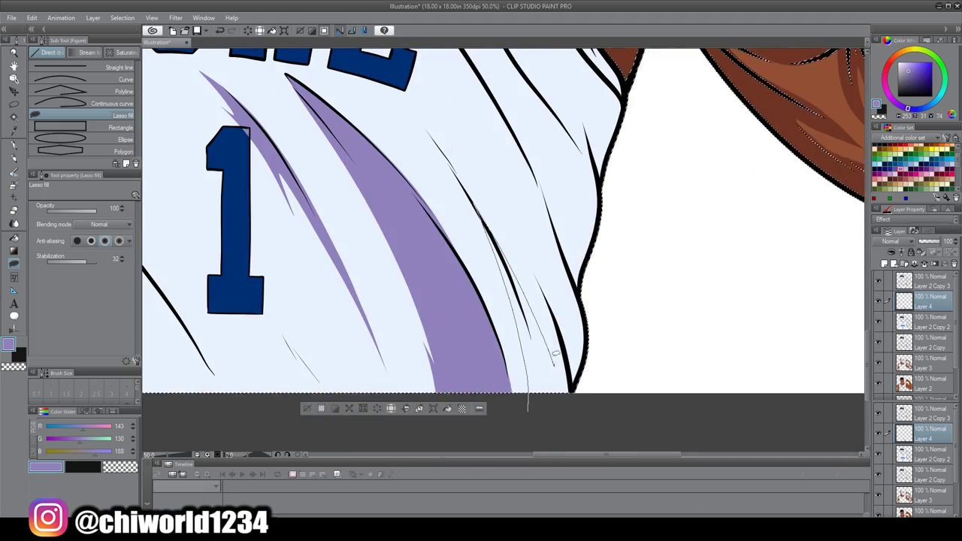
- Lasso-fill purple shadows on the jersey folds below the flexed arm and on the shoulder strap on that side
left_click_drag(481, 225, 587, 410)
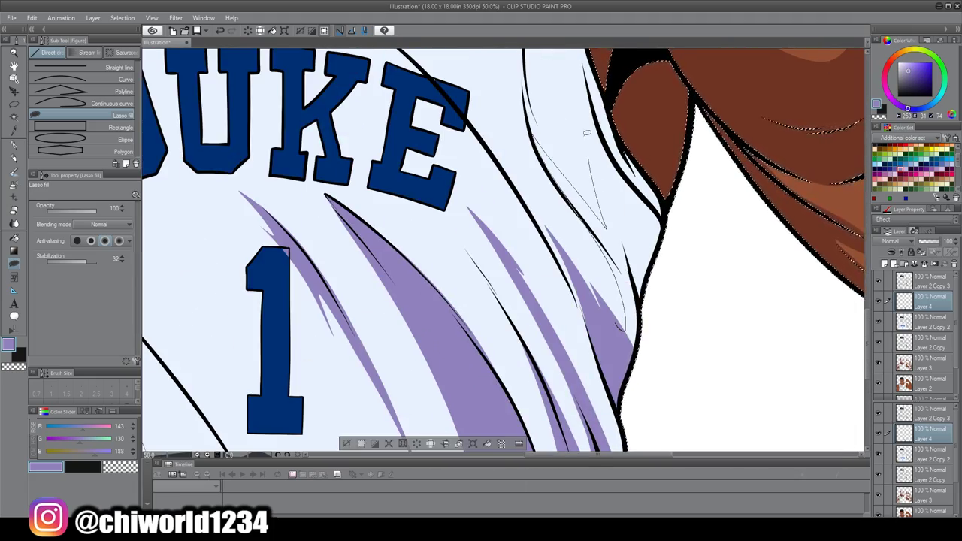
left_click_drag(646, 151, 646, 413)
left_click_drag(639, 188, 639, 375)
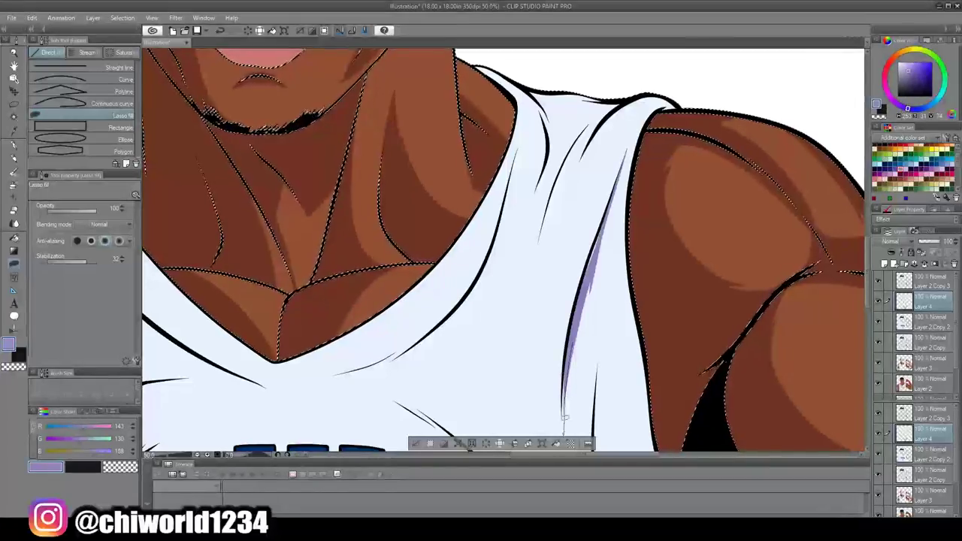
left_click_drag(630, 98, 630, 217)
scroll(630, 218, "down", 2)
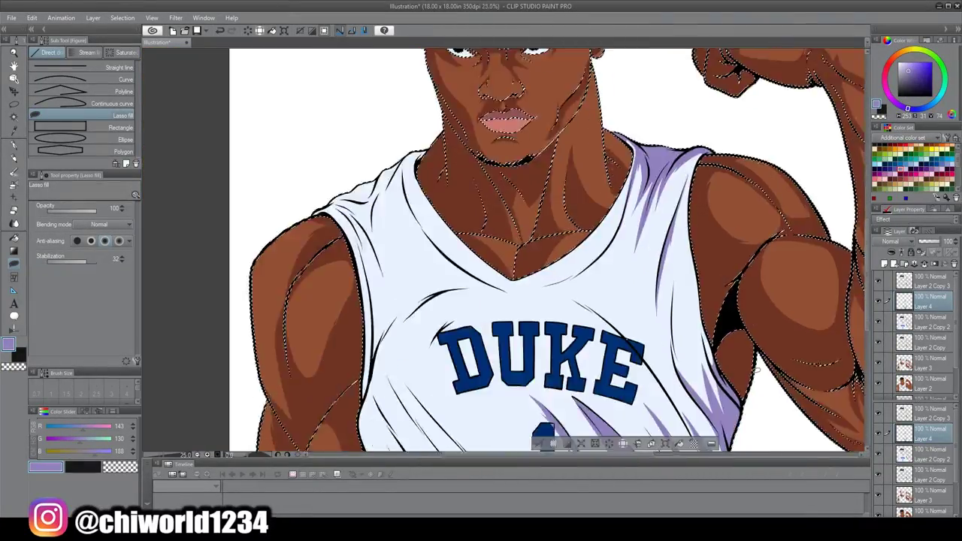
- Lasso-fill purple shadows on the chest fold above the DUKE lettering and the lower jersey folds beside the lowered arm
scroll(756, 369, "up", 3)
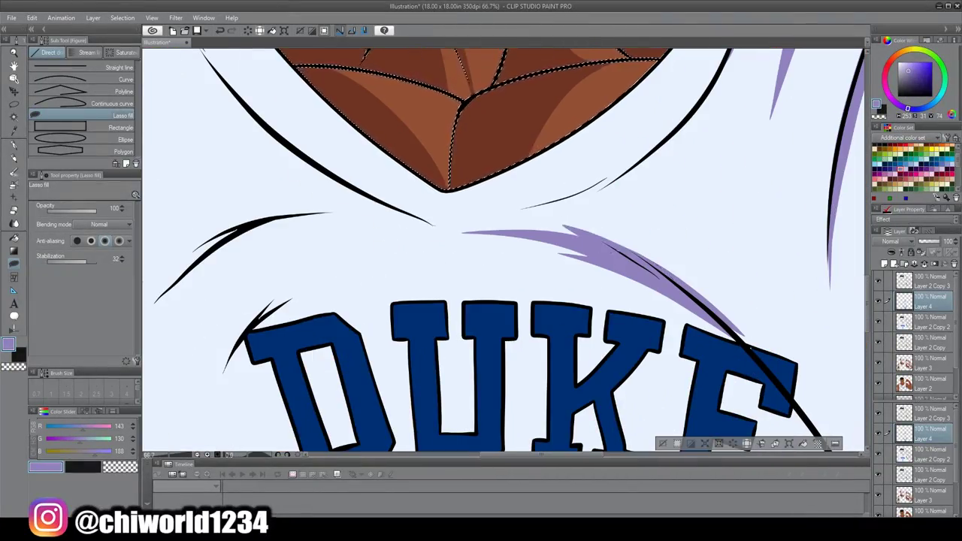
scroll(579, 336, "down", 2)
scroll(433, 403, "up", 1)
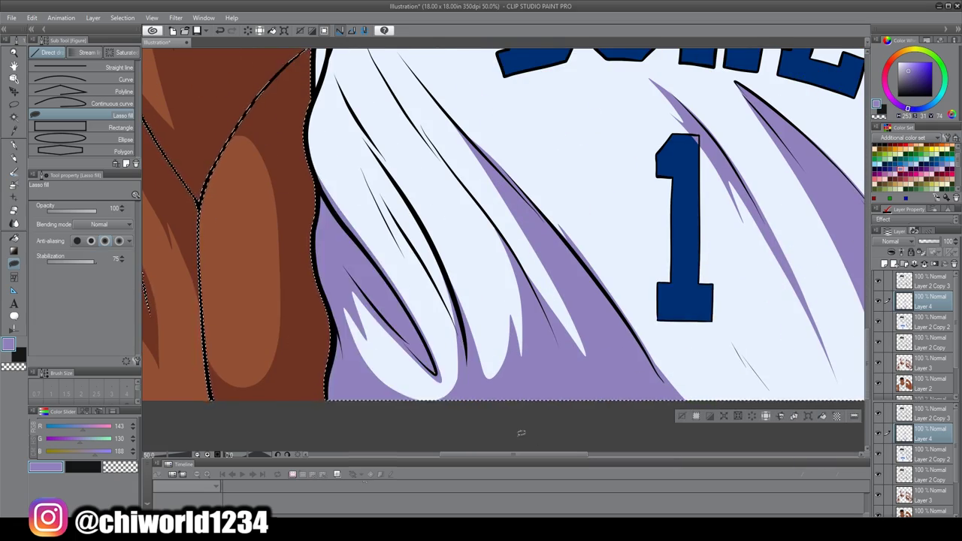
- Lasso-fill purple shadows on the jersey folds at the canvas's lower edge and below the armhole beside the lowered arm
left_click_drag(520, 432, 601, 363)
scroll(526, 248, "down", 2)
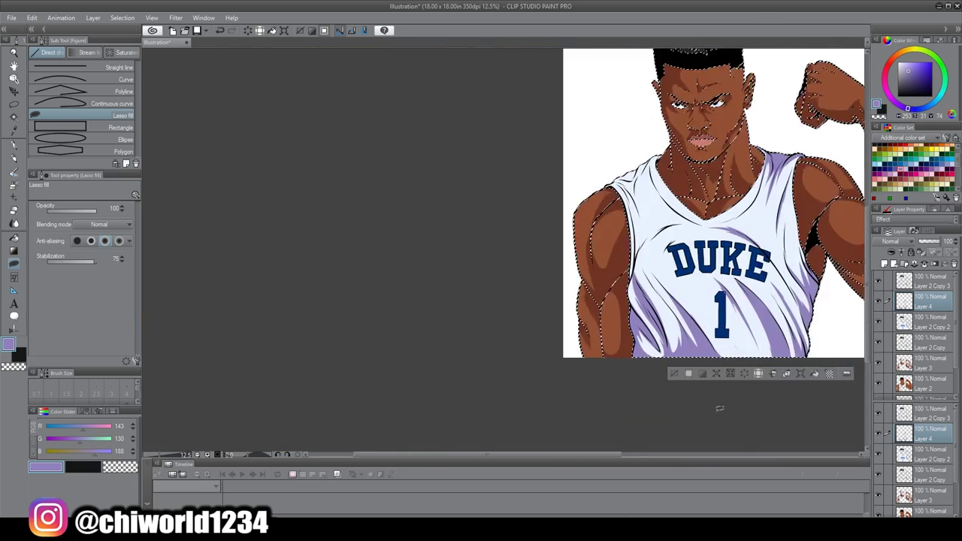
scroll(526, 248, "up", 2)
scroll(495, 315, "up", 1)
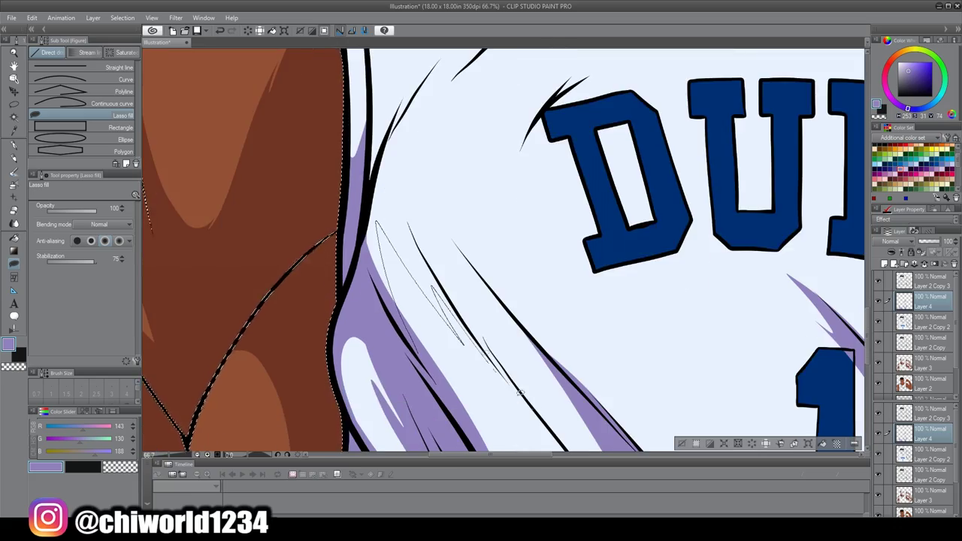
scroll(496, 248, "down", 2)
scroll(781, 245, "up", 1)
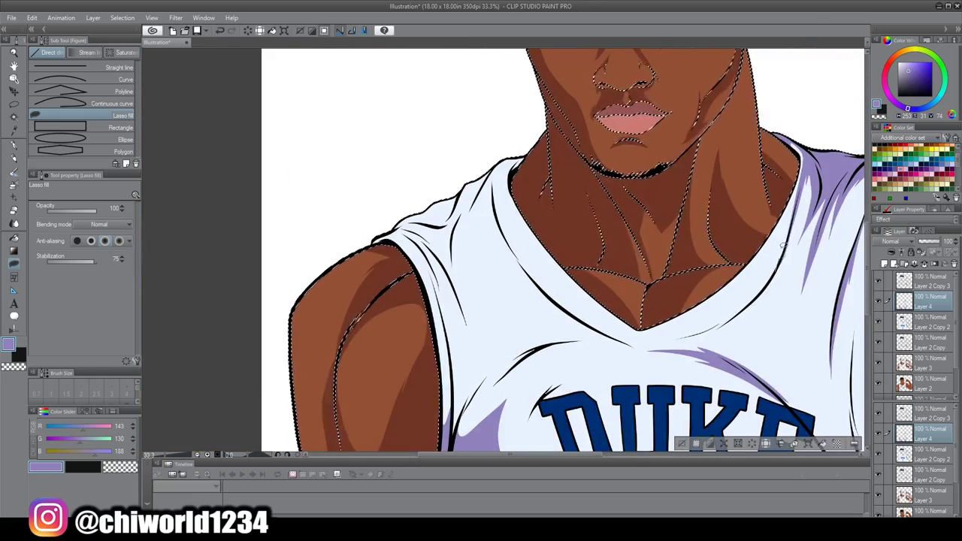
- Lasso-fill purple shadows on the chest fold above the D, the V-neck collar and the shoulder strap beside the lowered arm
scroll(564, 248, "down", 2)
scroll(431, 226, "up", 3)
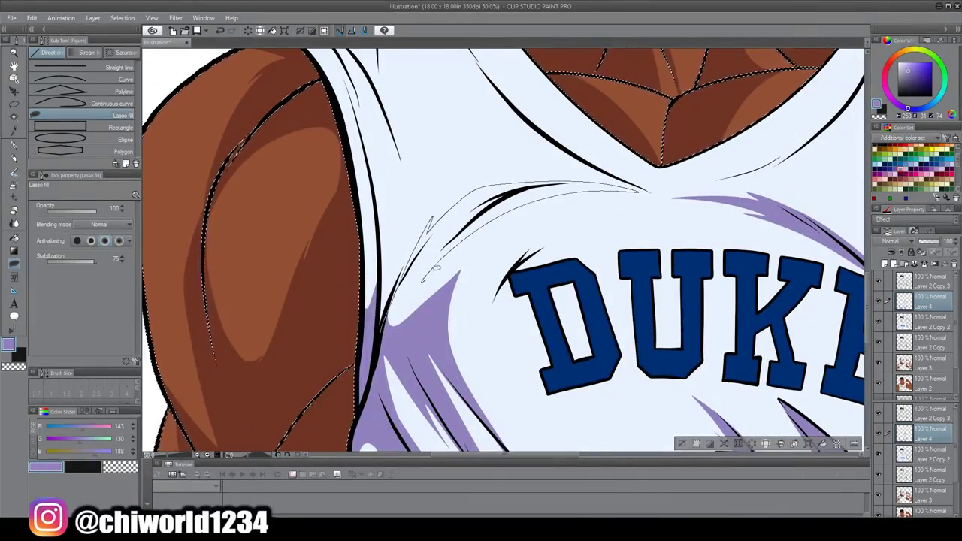
scroll(432, 268, "up", 3)
scroll(496, 81, "down", 2)
scroll(478, 427, "up", 2)
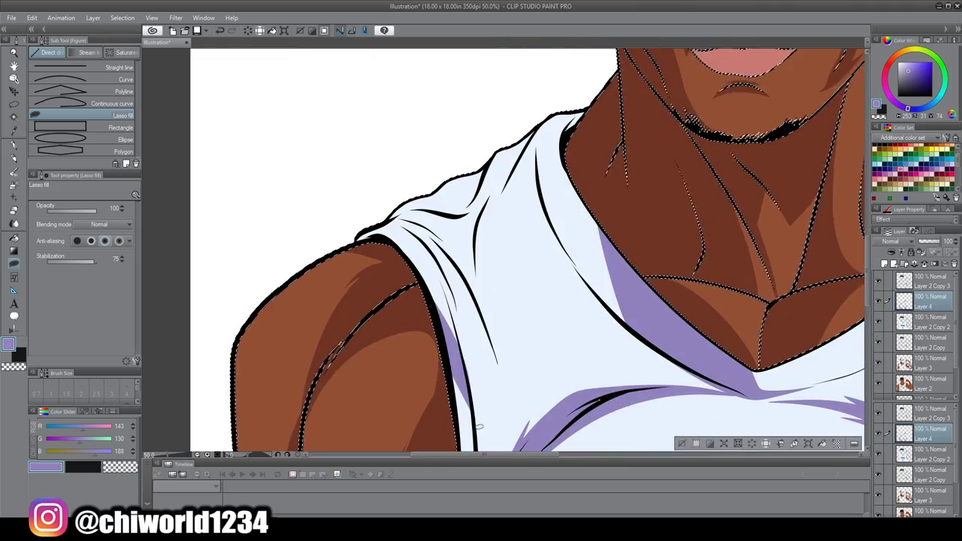
left_click_drag(421, 214, 417, 212)
left_click_drag(480, 157, 613, 214)
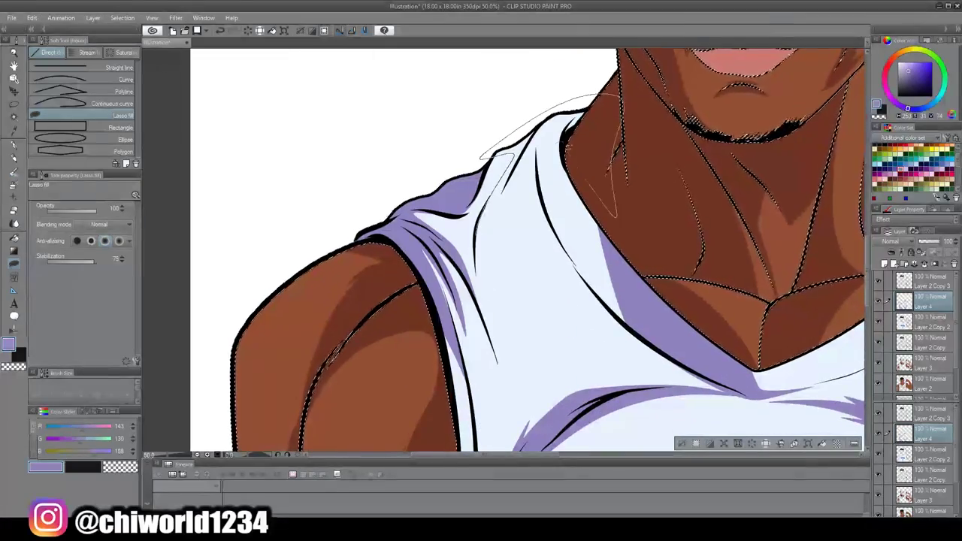
- Lasso-fill purple shadows on the jersey folds crossing the E and curving around the D of the DUKE lettering
scroll(484, 206, "down", 2)
scroll(857, 398, "up", 2)
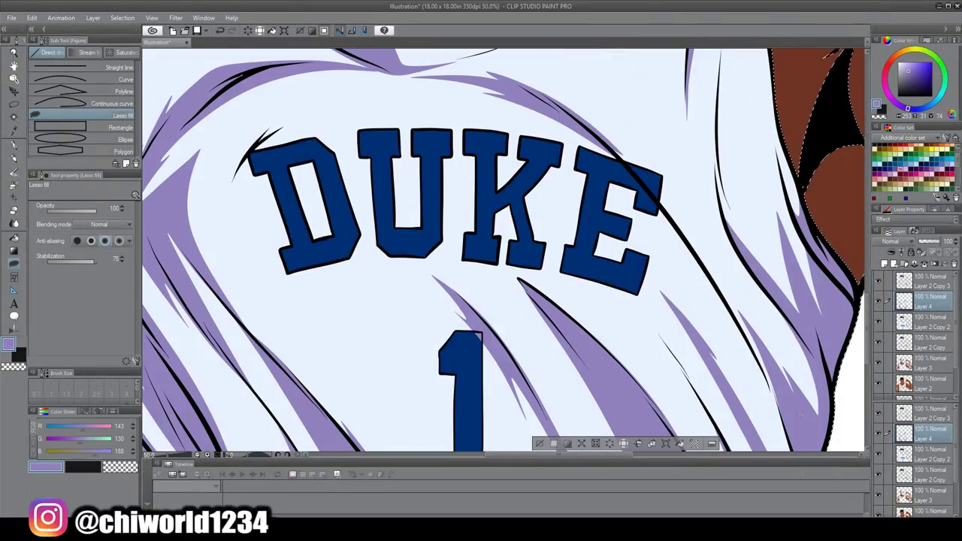
left_click_drag(647, 227, 645, 224)
scroll(784, 380, "left", 3)
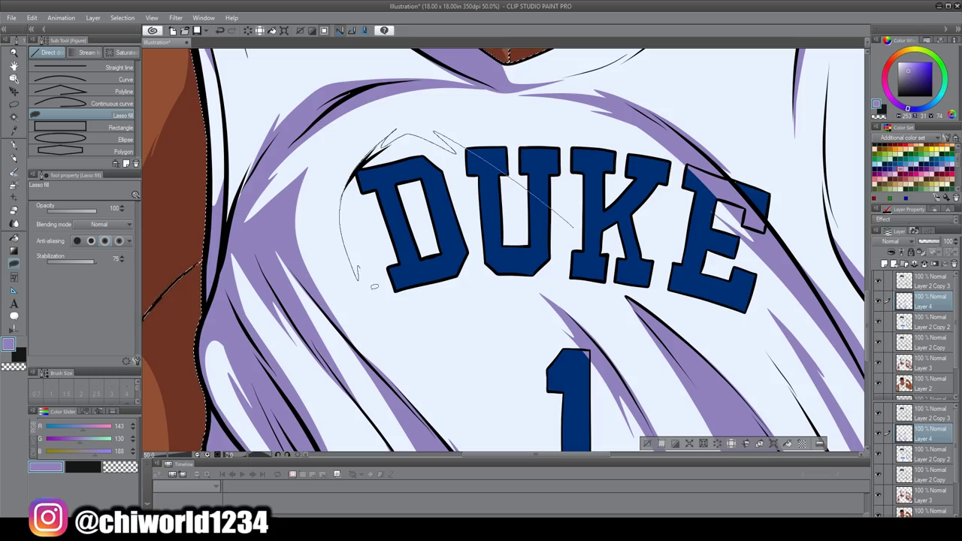
left_click_drag(373, 286, 359, 277)
- Lasso-fill purple shadows on the fold crossing the base of the number 1 and the thin strap folds beside the flexed arm
scroll(481, 263, "down", 3)
scroll(542, 289, "up", 3)
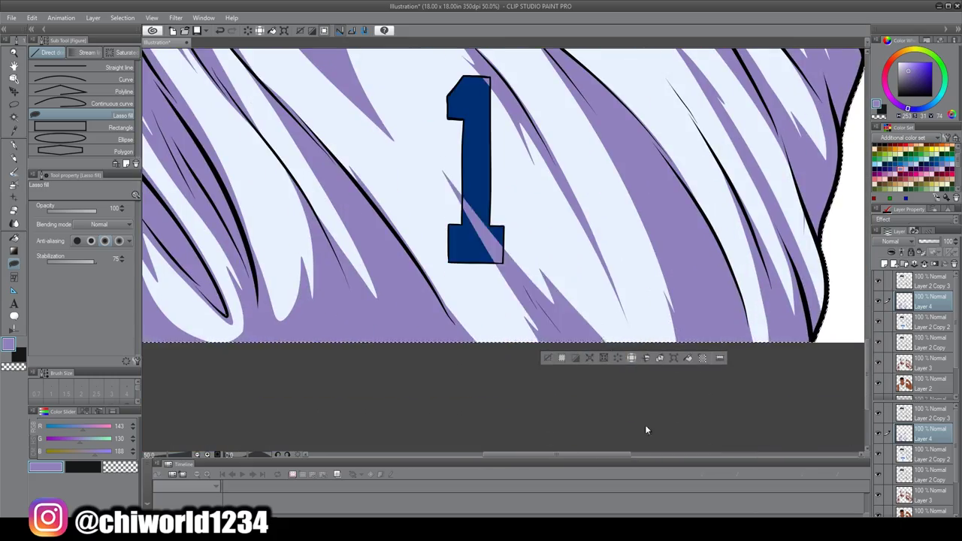
scroll(646, 430, "down", 2)
scroll(642, 366, "up", 3)
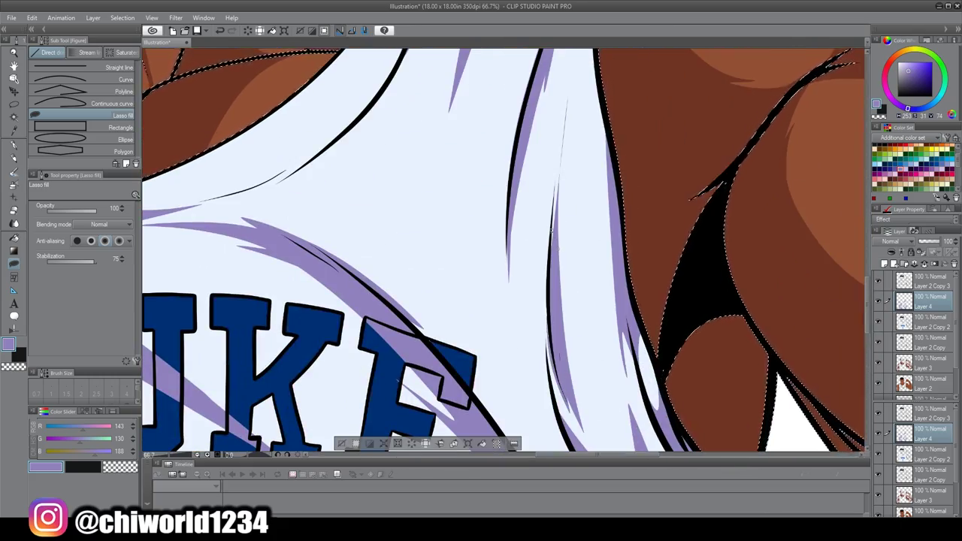
scroll(559, 200, "down", 5)
- Clear the current selection and create a new one from the purple jersey shading on Layer 4
right_click(917, 432)
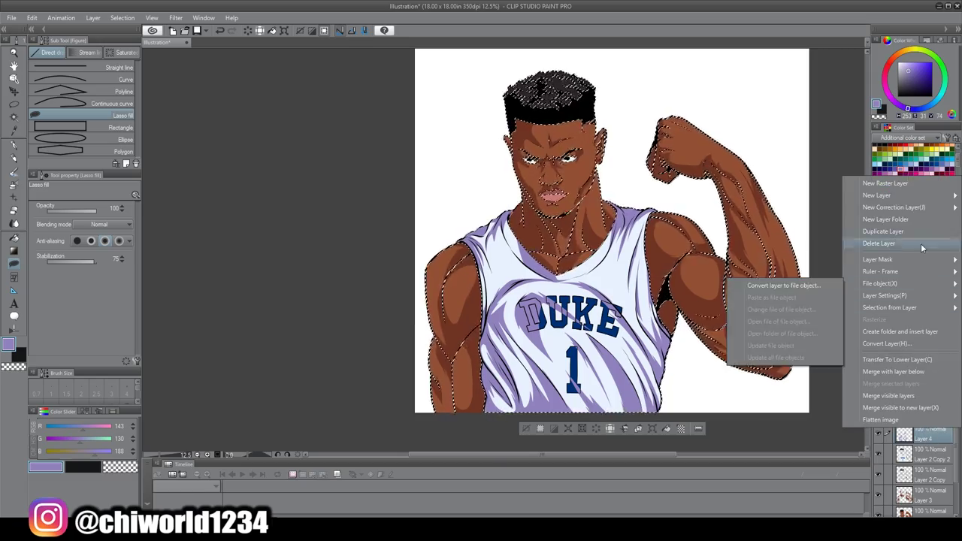
key("Escape")
right_click(909, 305)
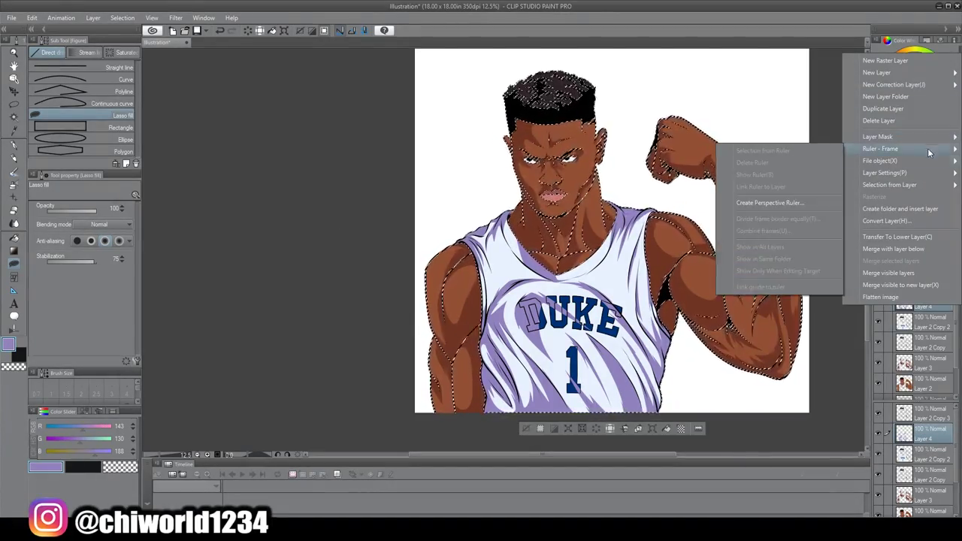
key("Escape")
key("ctrl+d")
key("m")
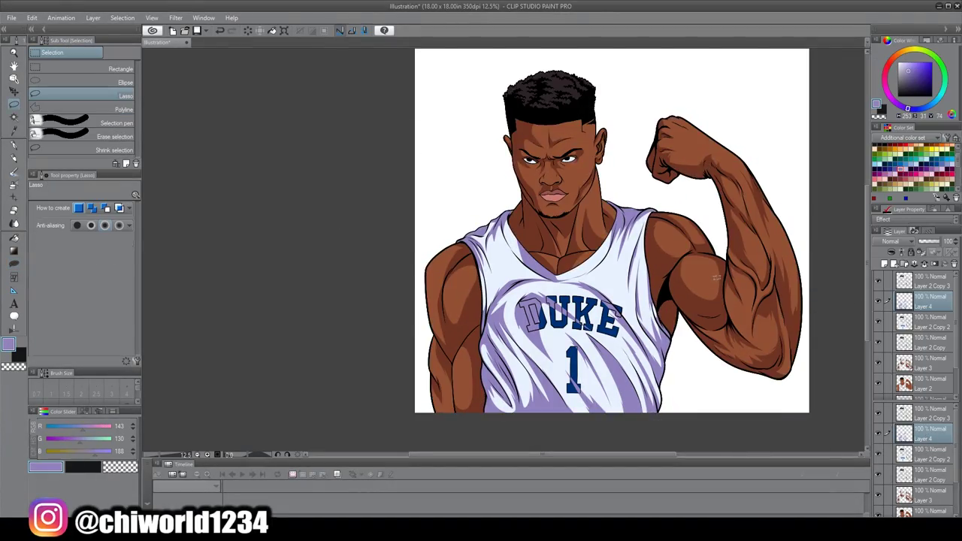
scroll(641, 456, "up", 1)
right_click(917, 300)
left_click(774, 163)
- Airbrush the selected jersey shadows darker with the Shadow airbrush, using navy (RGB 41, 45, 74) and slate blue (RGB 97, 102, 137)
left_click(8, 344)
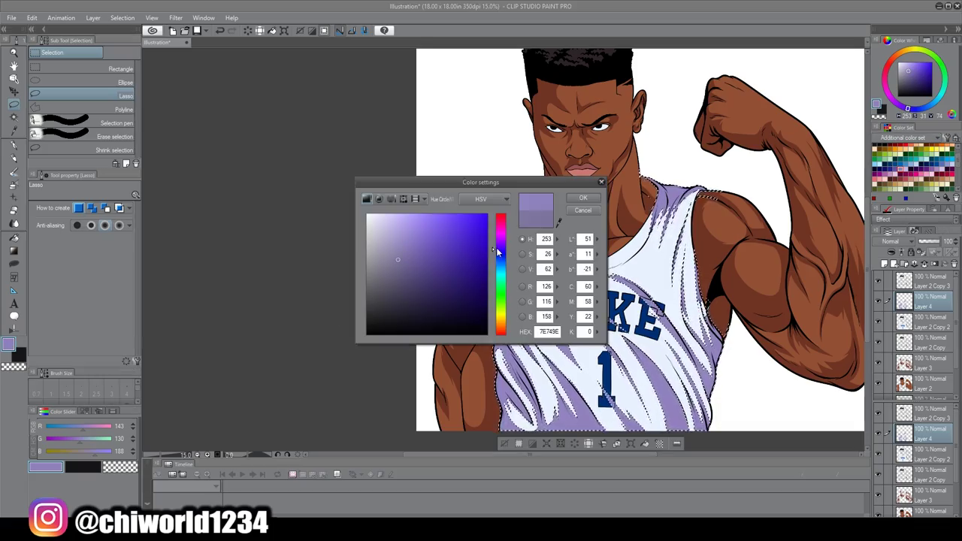
left_click(612, 197)
left_click_drag(150, 297, 129, 296)
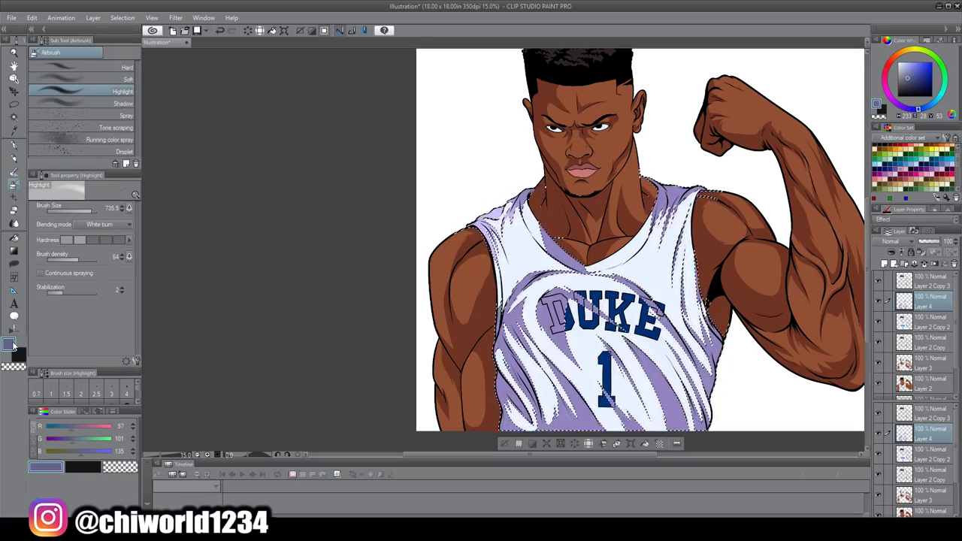
left_click(120, 103)
double_click(8, 344)
left_click(569, 310)
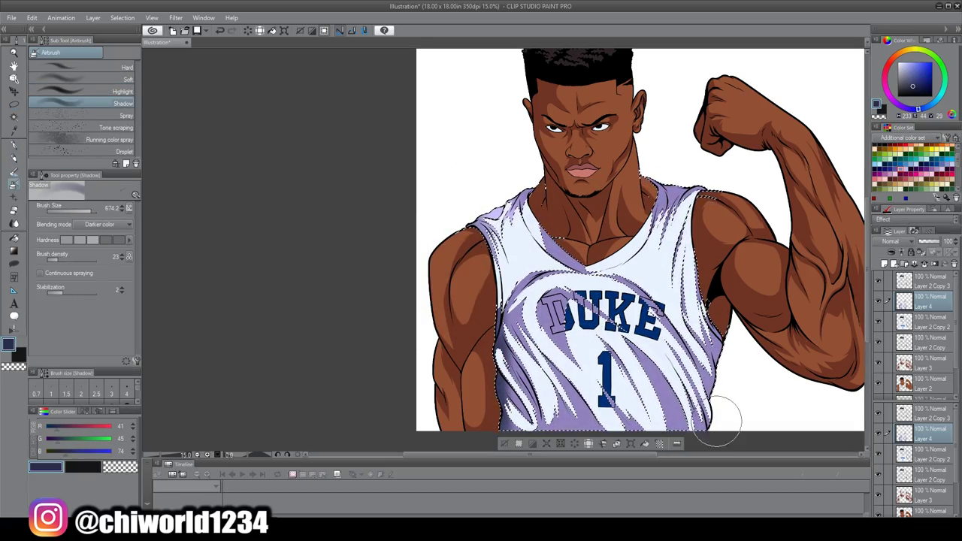
left_click(583, 197)
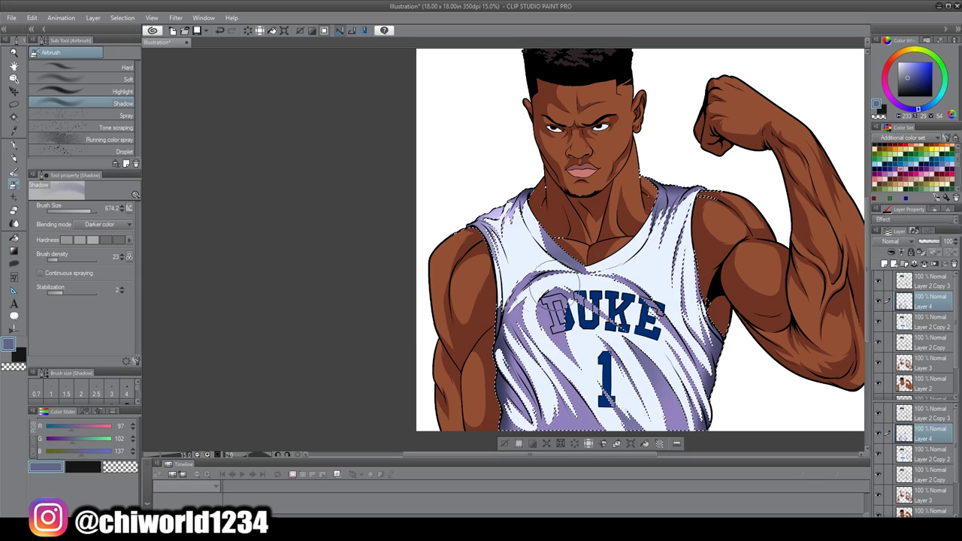
- Lower the opacity of Layer 4 to 77% and clear the selection
left_click_drag(918, 242, 931, 242)
key("ctrl+d")
key("m")
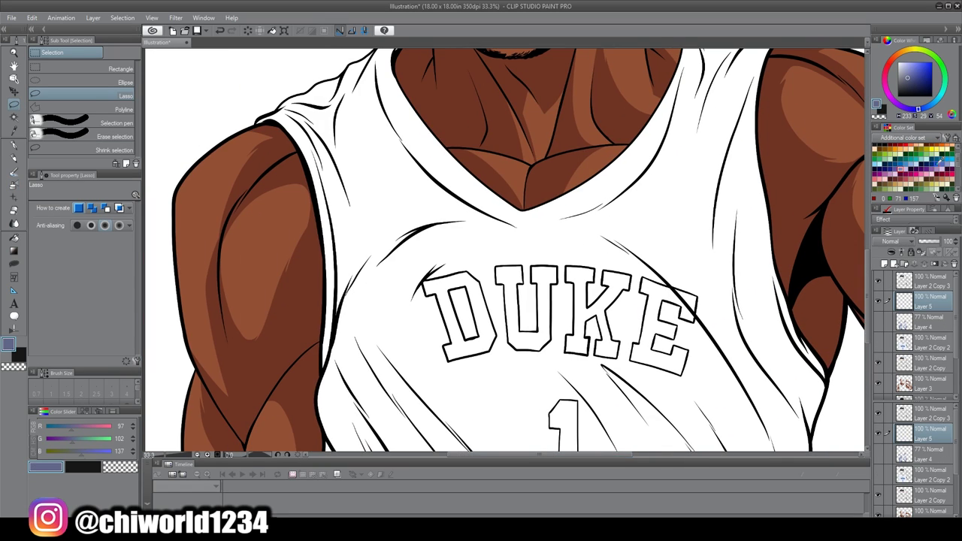
- Set up the Fill tool with blue (RGB 0, 71, 157) and duplicate Layer 2 Copy 3
key("g")
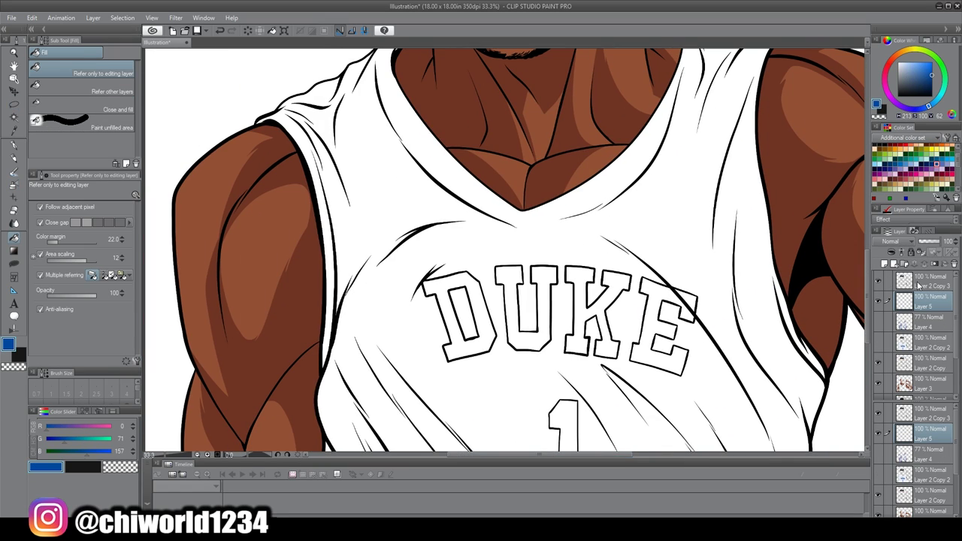
right_click(928, 284)
left_click(882, 82)
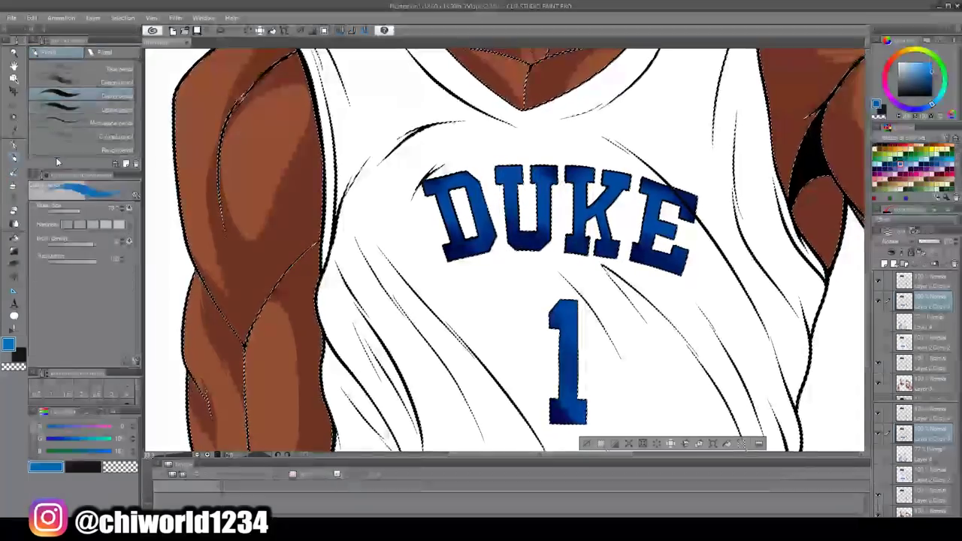
- Add light blue (RGB 84, 182, 255) highlights to the DUKE lettering and number 1 with the Lighter pencil, then deselect
key("p")
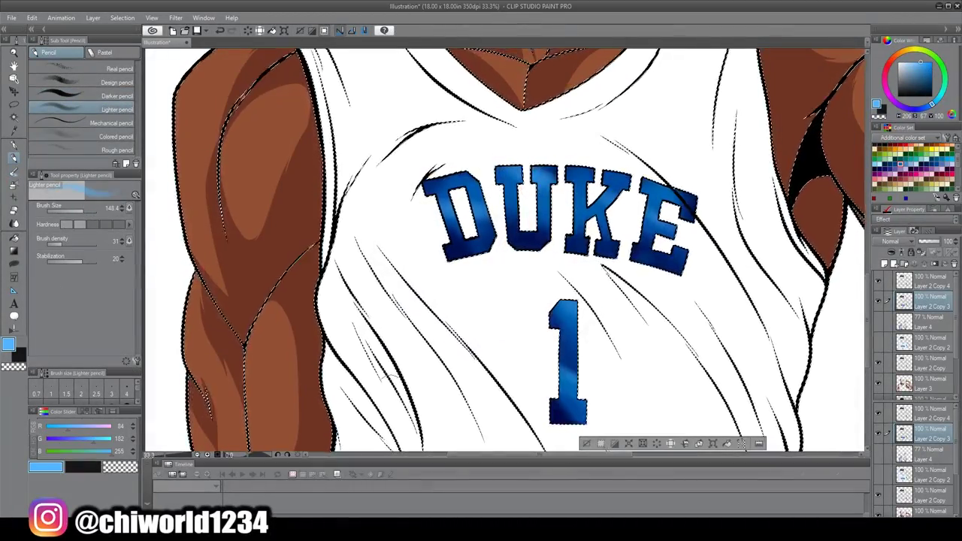
scroll(277, 204, "down", 3)
key("w")
scroll(923, 331, "down", 2)
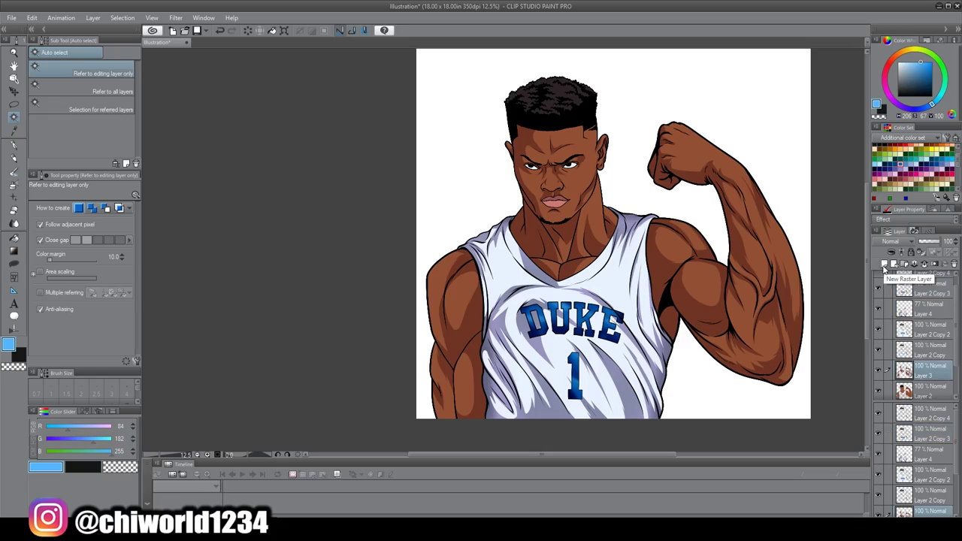
- Add a new raster layer above Layer 3 and auto-select the skin area
left_click(922, 330)
left_click(884, 263)
left_click(742, 306)
scroll(676, 308, "up", 4)
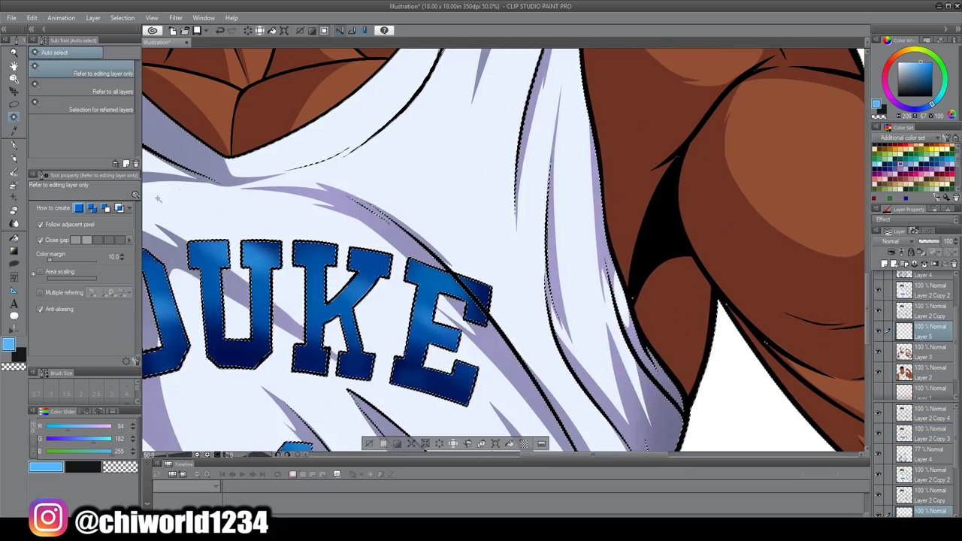
- Lasso-fill the armpit of the flexed arm with very dark brown (RGB 67, 25, 21)
key("u")
left_click(7, 344)
left_click(449, 303)
left_click(580, 200)
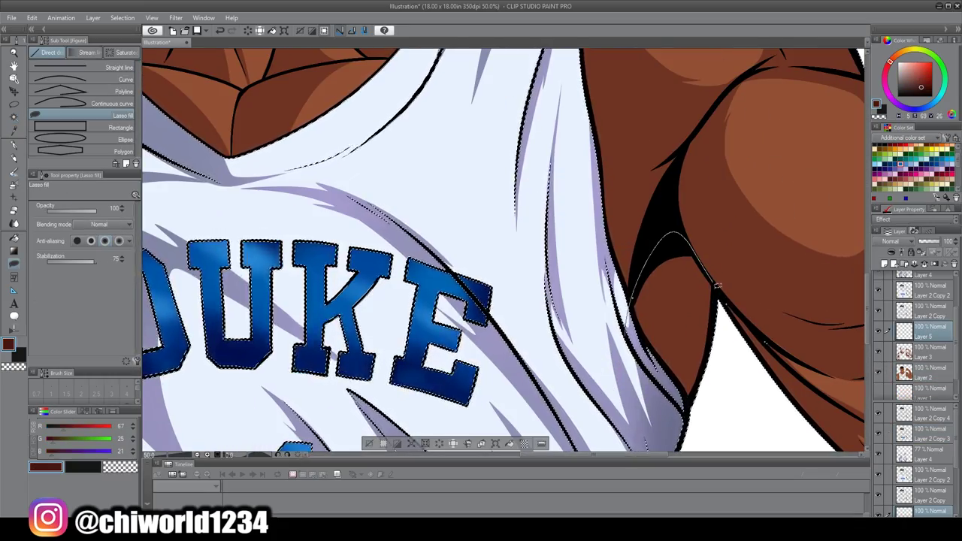
- Lasso-fill very dark brown shadows under the chin and down the neck beside the long tendon line
scroll(737, 332, "down", 4)
scroll(710, 342, "up", 6)
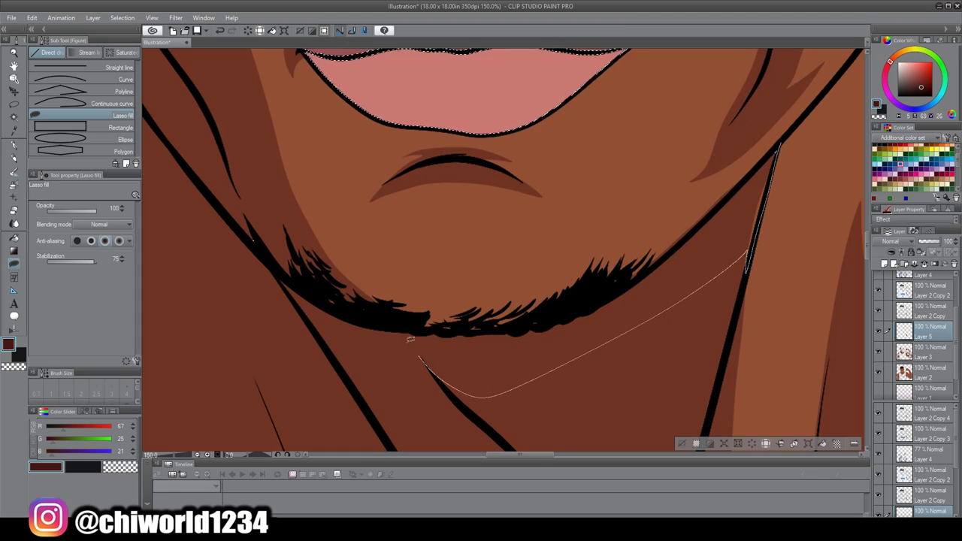
left_click_drag(620, 284, 586, 308)
scroll(586, 308, "down", 4)
scroll(526, 263, "up", 4)
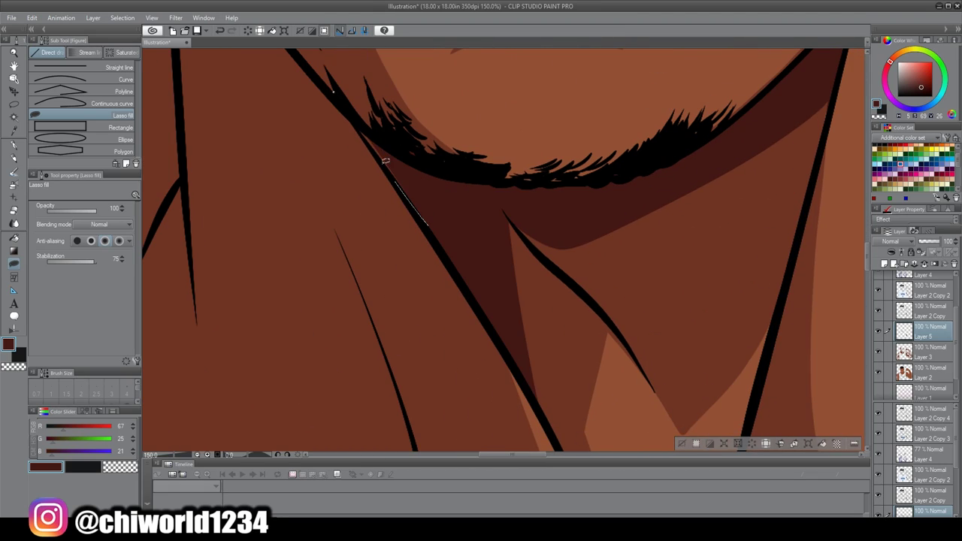
left_click_drag(827, 137, 827, 135)
- Lasso-fill a very dark brown shadow along the curved neck line above the collarbone on the flexed-arm side
scroll(826, 136, "down", 4)
scroll(646, 428, "up", 4)
left_click_drag(651, 434, 614, 404)
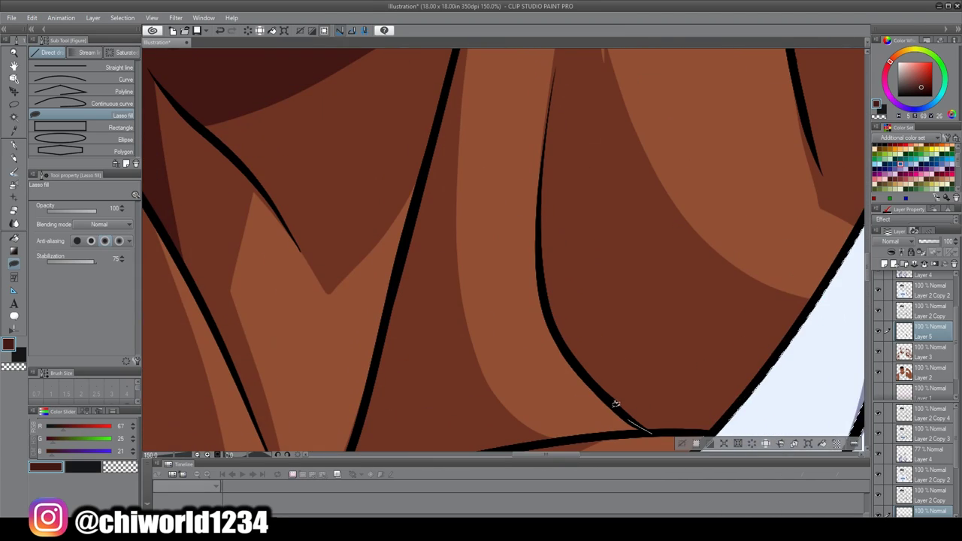
left_click_drag(558, 55, 557, 57)
- Lasso-fill a very dark brown shadow in the hollow above the collarbone on the lowered-arm side
scroll(557, 57, "down", 4)
scroll(526, 361, "up", 3)
left_click_drag(484, 383, 626, 342)
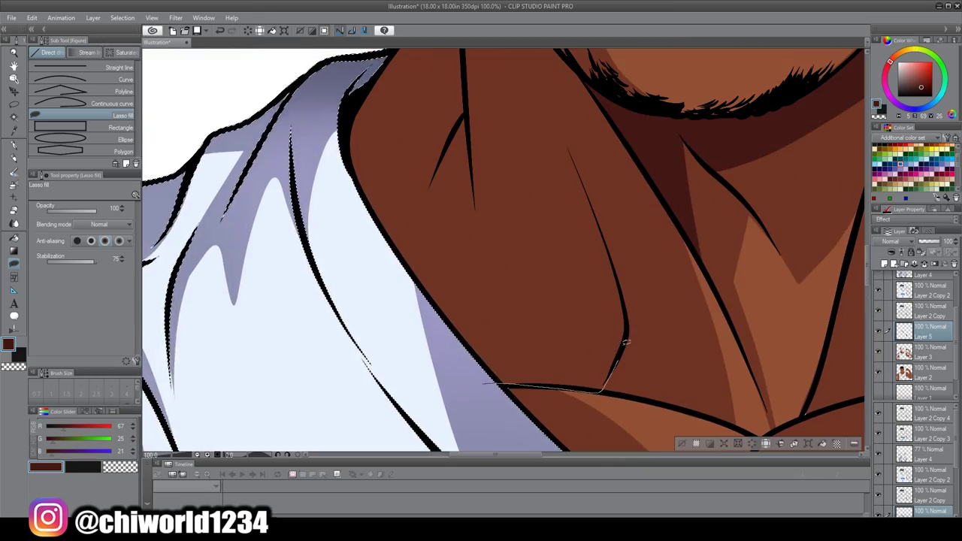
left_click_drag(579, 227, 579, 226)
- Lasso-fill very dark brown shadows on the side of the neck along the jersey strap and beside the short neck crease
scroll(452, 416, "up", 3)
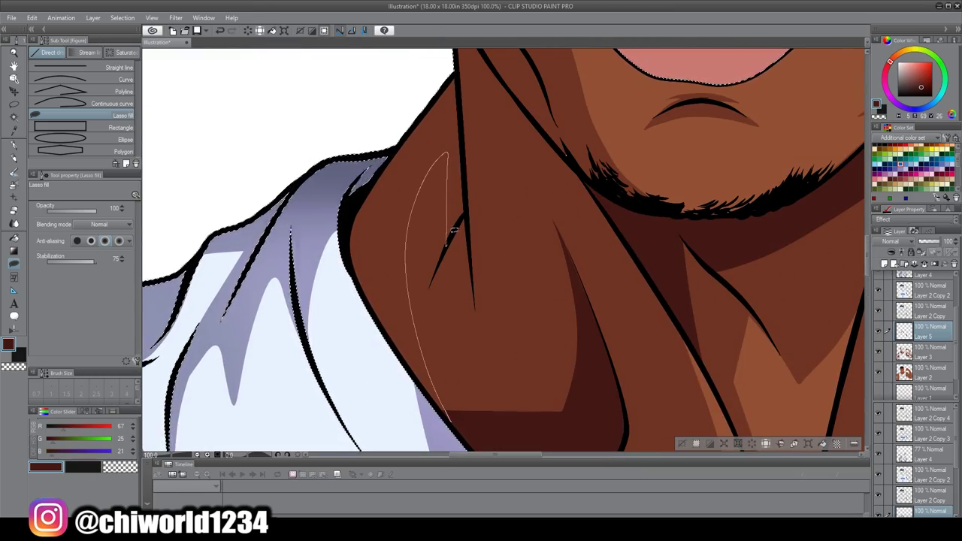
left_click_drag(454, 230, 454, 231)
scroll(454, 231, "down", 3)
scroll(478, 174, "up", 4)
left_click_drag(479, 175, 463, 347)
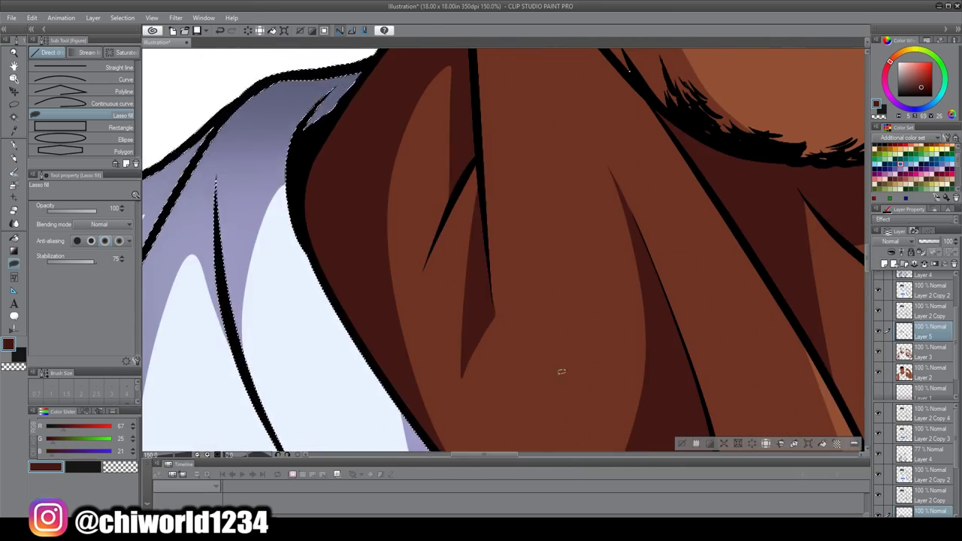
- Lasso-fill very dark brown shadows along the muscles and underside of the flexed arm
scroll(560, 372, "down", 3)
scroll(561, 371, "up", 3)
left_click_drag(522, 157, 687, 333)
scroll(686, 333, "down", 4)
scroll(381, 245, "up", 4)
left_click_drag(382, 245, 580, 438)
scroll(580, 438, "down", 4)
scroll(665, 272, "up", 4)
mouse_move(622, 154)
left_mouse_down()
mouse_move(502, 294)
mouse_move(481, 299)
left_mouse_up()
scroll(376, 221, "down", 4)
scroll(547, 378, "up", 4)
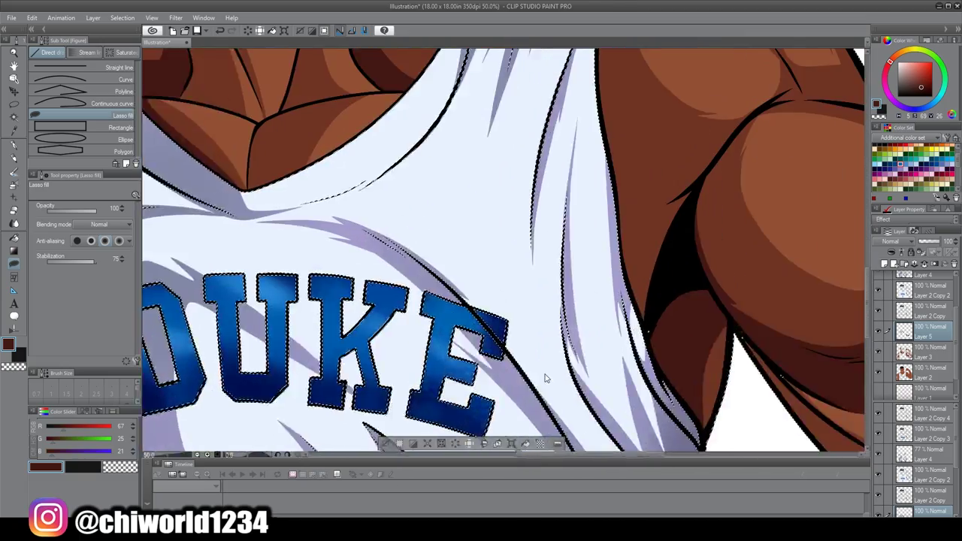
scroll(547, 378, "down", 4)
scroll(554, 151, "up", 4)
mouse_move(575, 239)
left_mouse_down()
mouse_move(647, 299)
mouse_move(526, 188)
left_mouse_up()
- Lasso-fill a very dark brown shadow along the jawline and outer edge of the face on the lowered-arm side
scroll(526, 187, "down", 4)
scroll(517, 307, "up", 4)
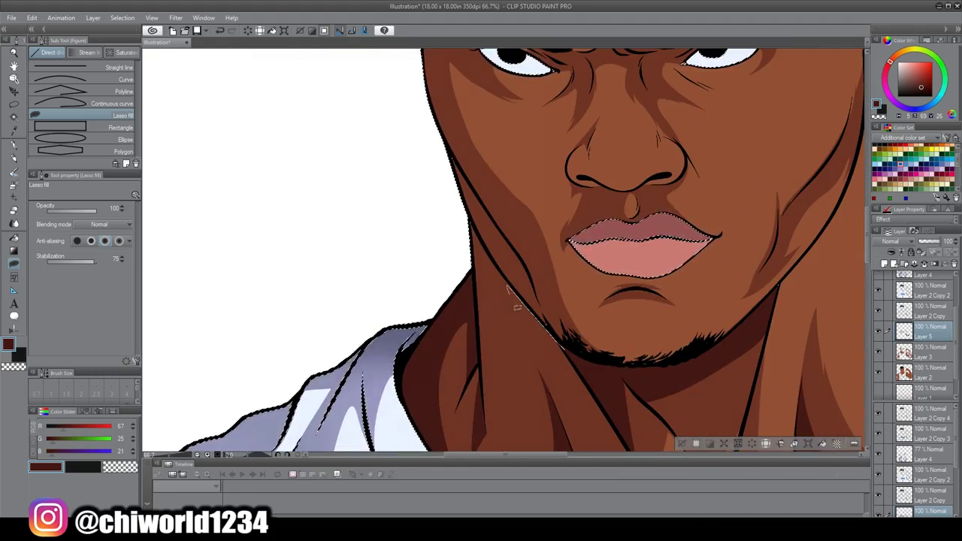
left_click_drag(437, 104, 436, 103)
- Lasso-fill a very dark brown V-shaped shadow above the elbow crease of the lowered arm
scroll(695, 371, "down", 4)
scroll(548, 263, "up", 4)
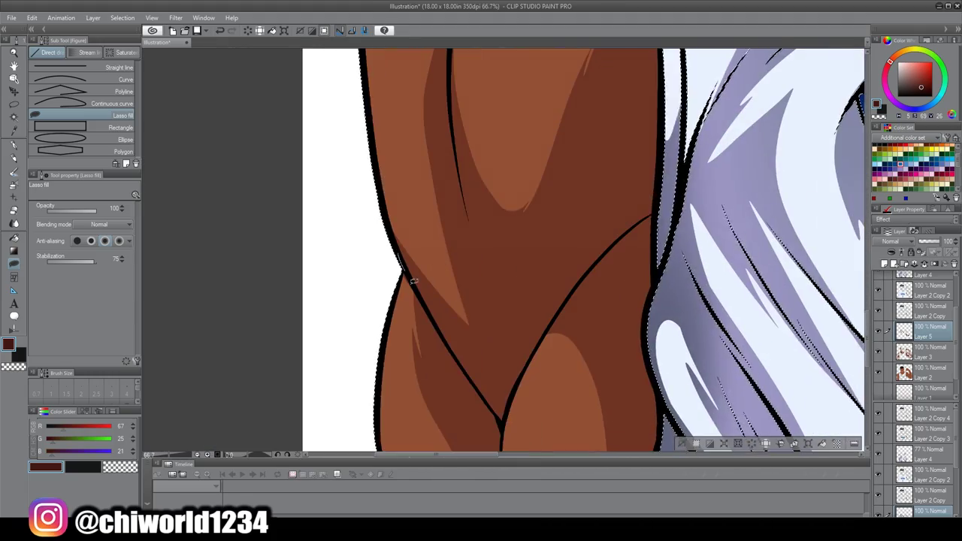
mouse_move(502, 430)
left_mouse_down()
mouse_move(658, 203)
mouse_move(509, 305)
left_mouse_up()
- Lasso-fill very dark brown shadows along the lowered forearm's jersey-side edge and beside the muscle lines below the elbow crease
scroll(509, 305, "down", 3)
scroll(549, 417, "up", 3)
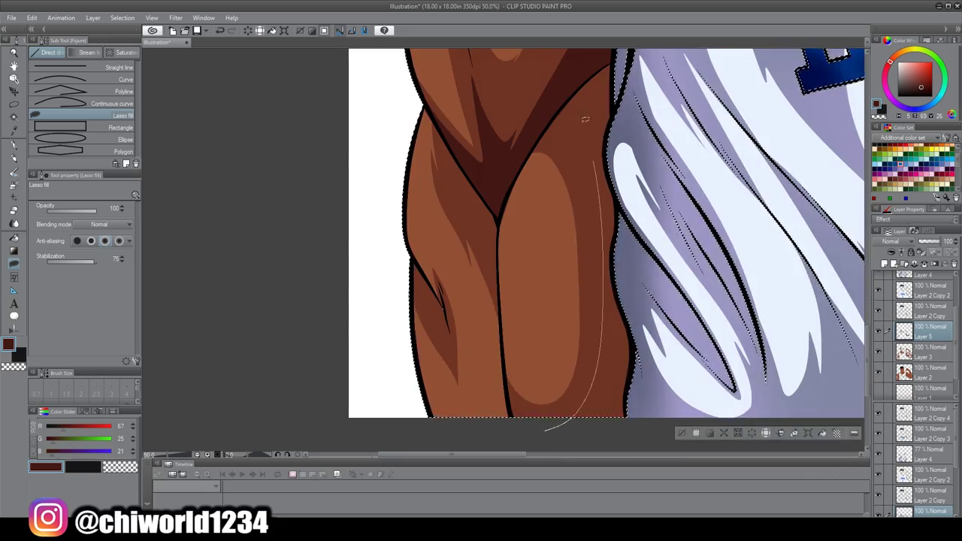
scroll(592, 421, "down", 4)
scroll(592, 421, "up", 3)
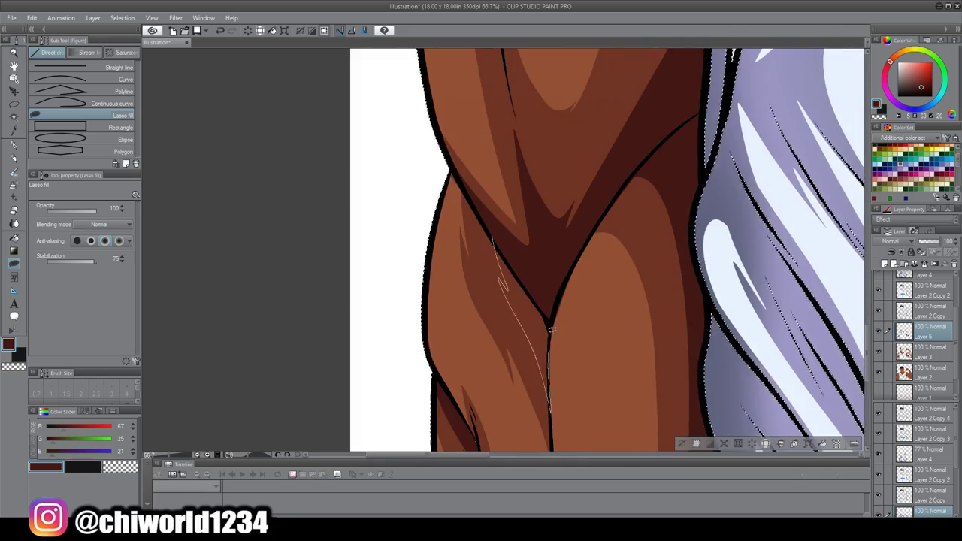
scroll(689, 282, "down", 3)
scroll(689, 281, "up", 3)
scroll(689, 282, "down", 5)
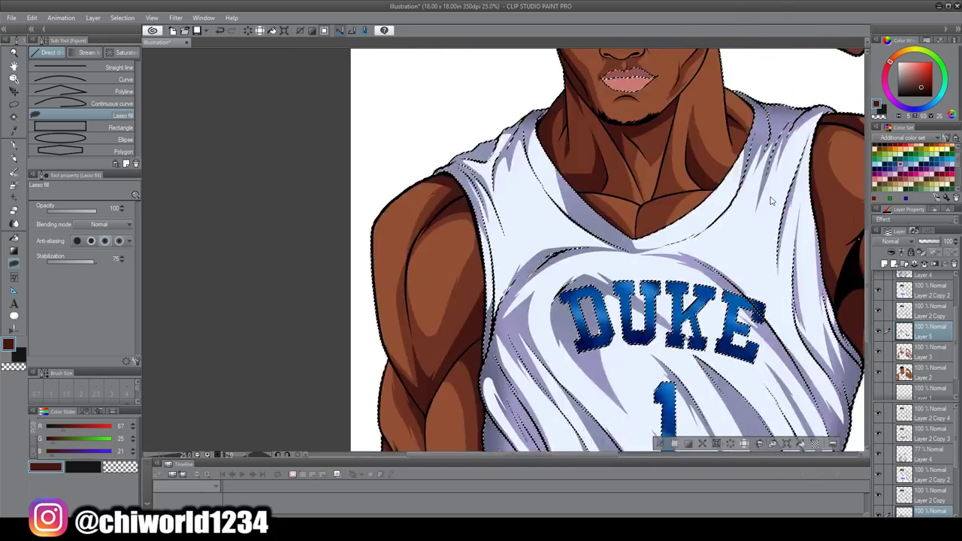
- Lasso-fill very dark brown shadows between the brow, inner eye corner and nose bridge on the flexed-arm side of the face
scroll(671, 176, "up", 8)
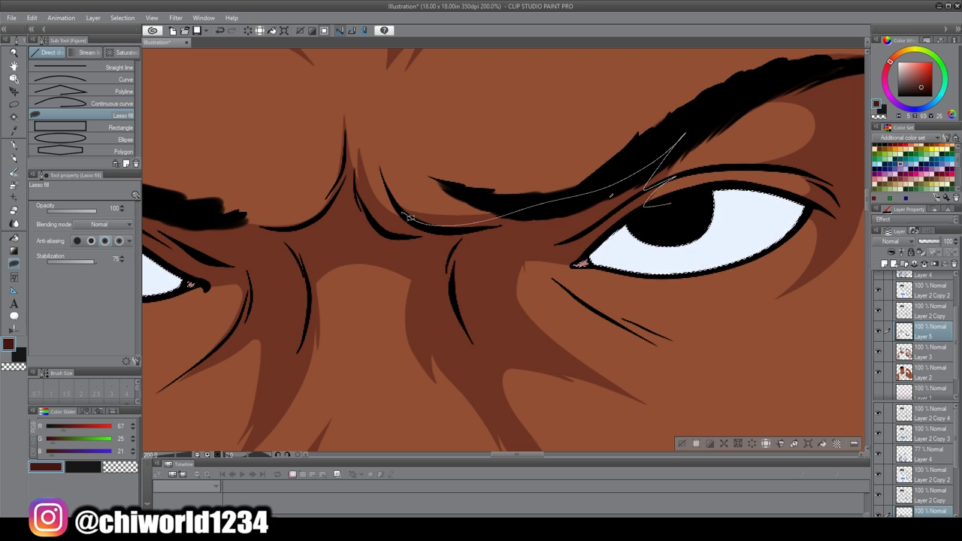
left_click_drag(490, 356, 488, 353)
scroll(489, 353, "down", 3)
scroll(496, 128, "up", 3)
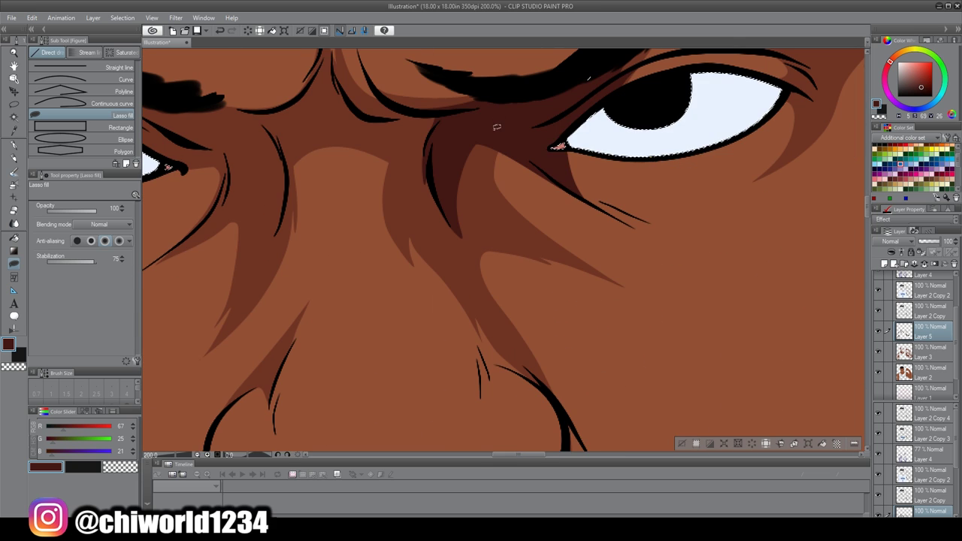
left_click_drag(435, 108, 420, 105)
scroll(526, 226, "down", 2)
scroll(662, 282, "up", 2)
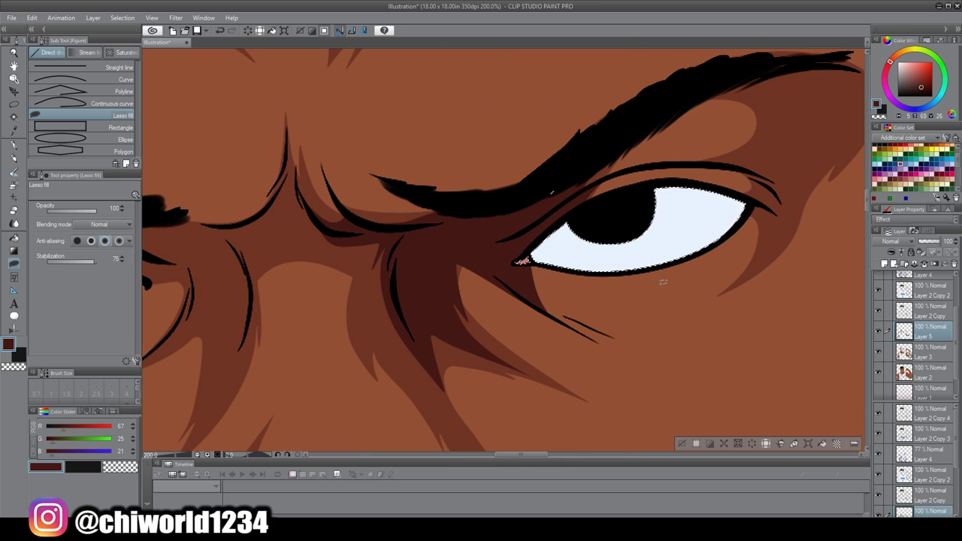
- Lasso-fill very dark brown shadows around the inner eye corner and nose bridge on the lowered-arm side of the face
scroll(430, 271, "down", 3)
scroll(680, 290, "up", 3)
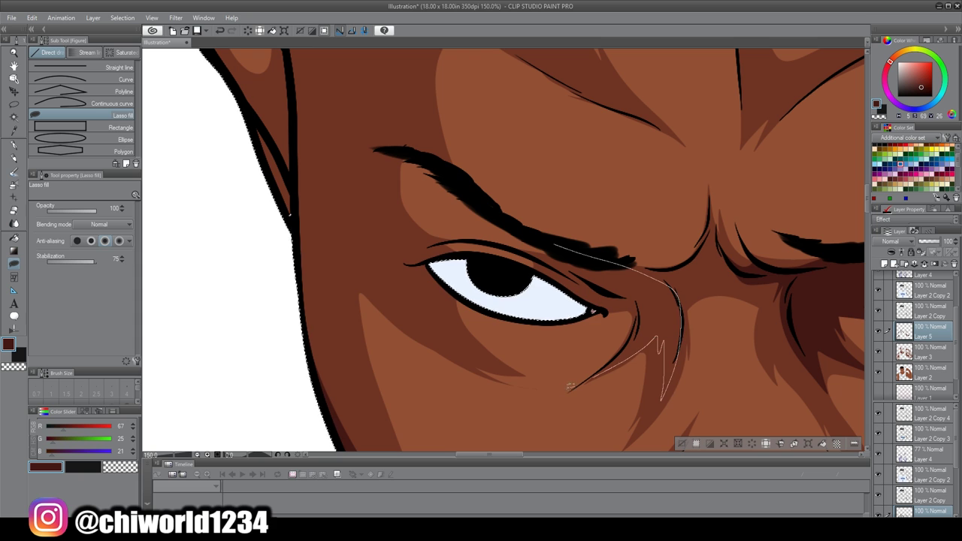
left_click_drag(570, 386, 577, 293)
scroll(654, 348, "down", 3)
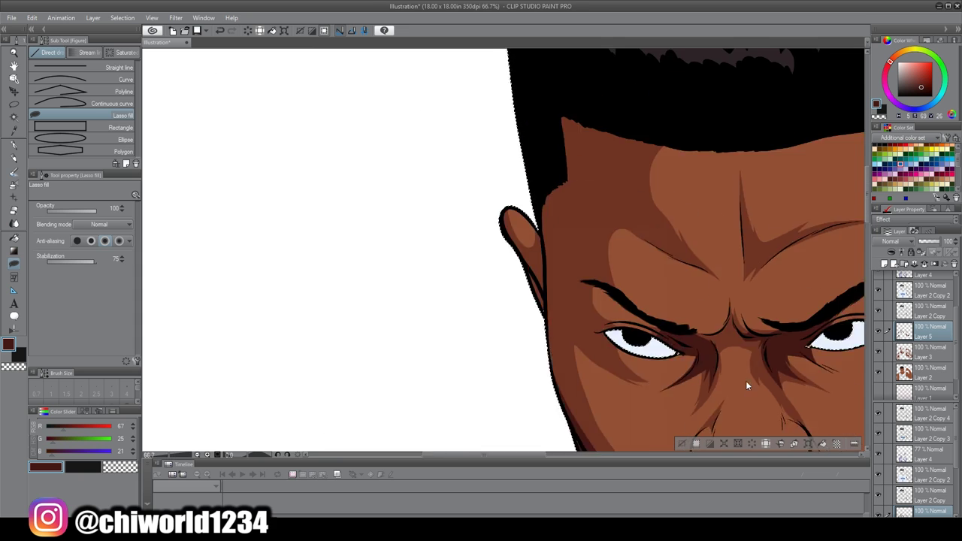
scroll(573, 336, "up", 4)
left_click_drag(659, 352, 654, 353)
scroll(654, 353, "down", 3)
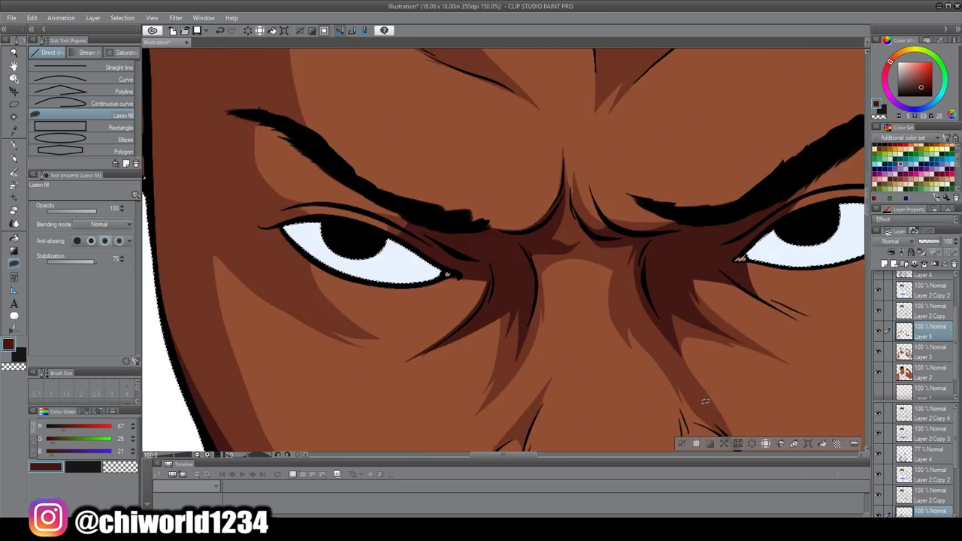
- Lasso-fill a very dark brown shadow from the outer brow up the temple to the hairline on the lowered-arm side
scroll(487, 350, "up", 3)
left_click_drag(600, 240, 597, 252)
scroll(597, 252, "down", 3)
scroll(545, 374, "up", 2)
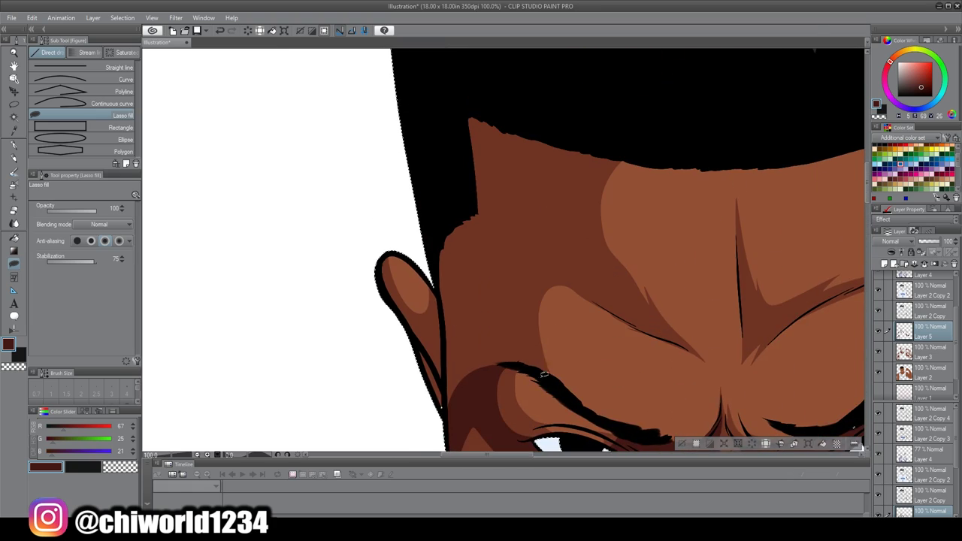
left_click_drag(532, 370, 530, 372)
scroll(531, 372, "down", 3)
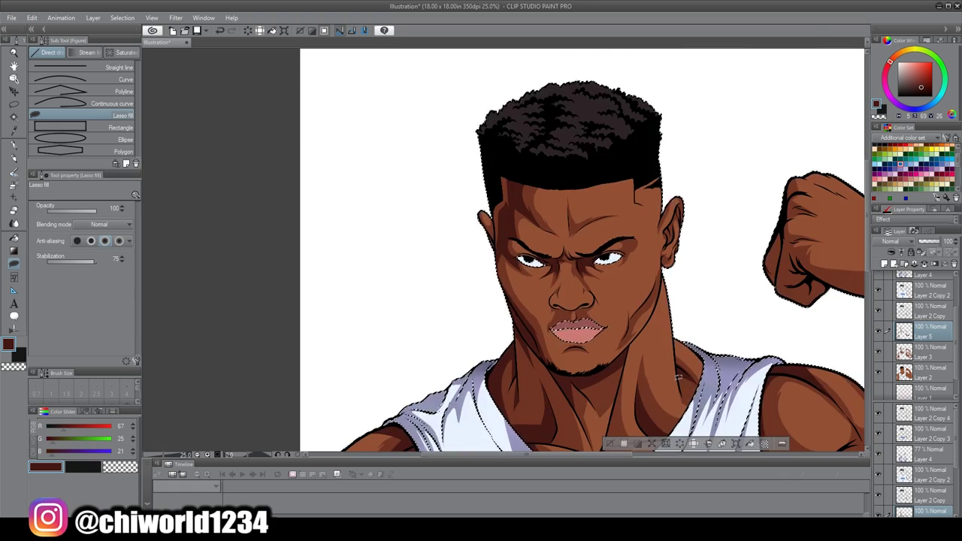
- Lasso-fill a very dark brown shadow inside the inner folds of the ear on the flexed-arm side
scroll(676, 369, "up", 4)
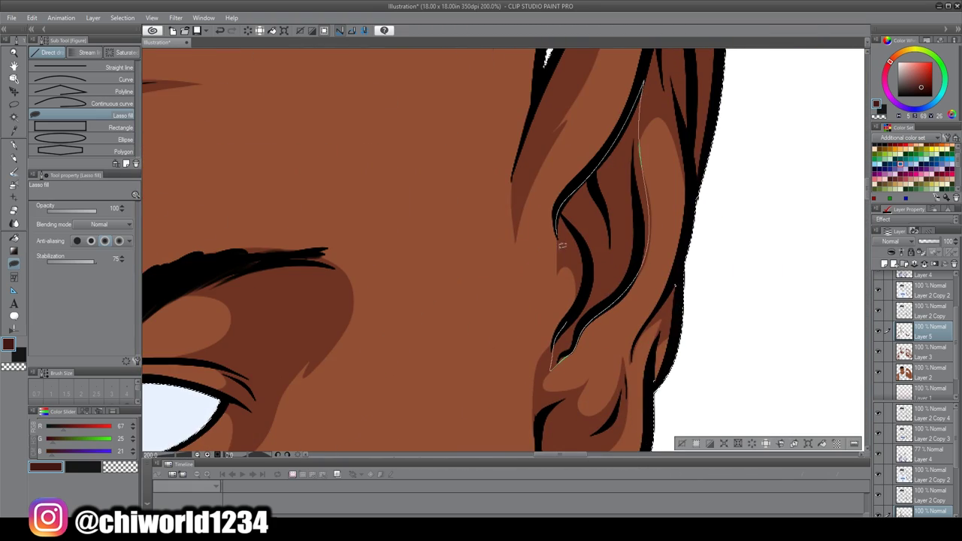
left_click_drag(562, 245, 556, 250)
scroll(556, 250, "down", 3)
scroll(601, 380, "up", 3)
- Lasso-fill very dark brown shadows around the creases and curled fingers on the underside of the raised fist
mouse_move(601, 379)
left_mouse_down()
mouse_move(560, 312)
mouse_move(457, 323)
left_mouse_up()
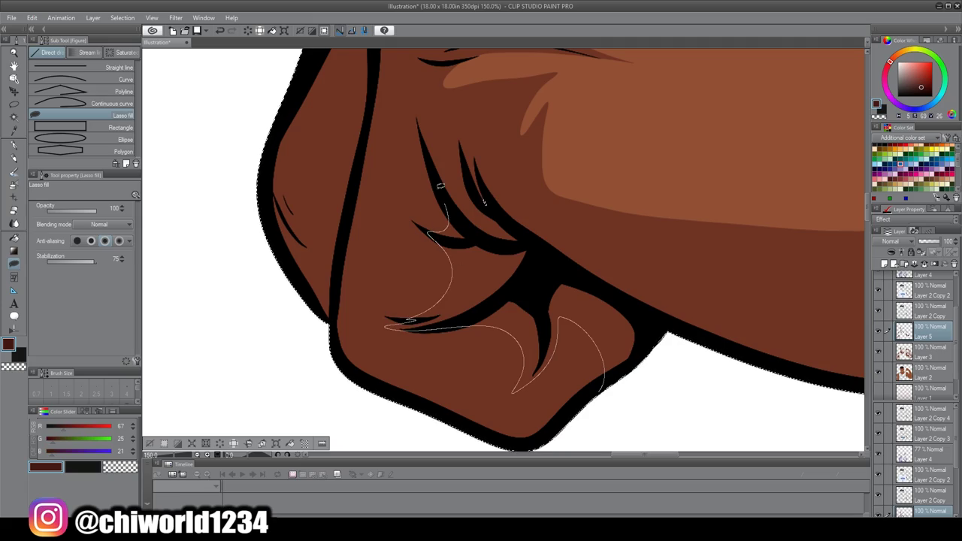
left_click_drag(440, 186, 444, 181)
scroll(444, 180, "down", 3)
- Lasso-fill very dark brown shadows along the underside of the flexed arm, from below the biceps towards the elbow
scroll(313, 137, "up", 4)
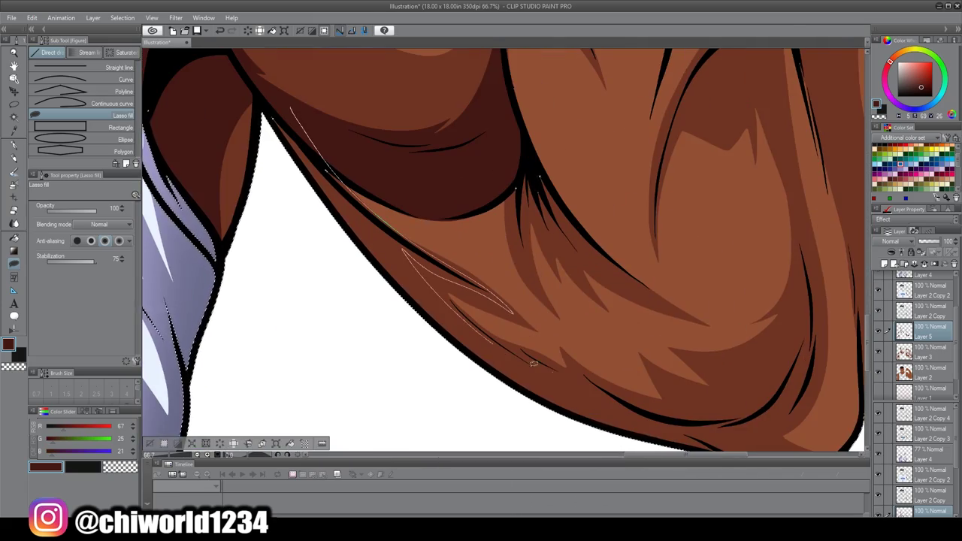
left_click_drag(534, 364, 662, 436)
scroll(371, 324, "down", 3)
scroll(593, 281, "up", 3)
left_click_drag(548, 396, 533, 393)
scroll(533, 393, "down", 3)
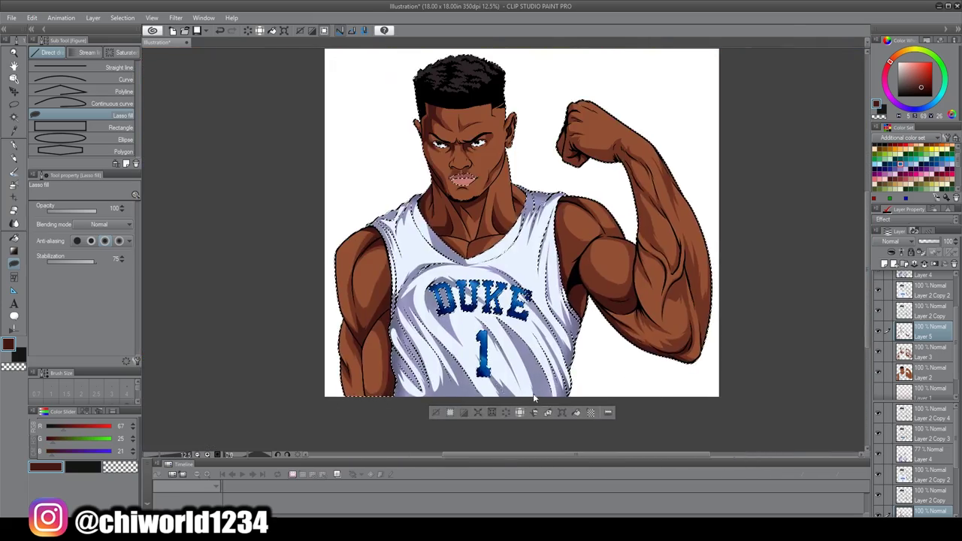
- Lasso-fill very dark brown shadows at the base of the neck and along the collarbones above the jersey neckline
scroll(569, 254, "up", 5)
left_click_drag(569, 254, 559, 278)
left_click_drag(531, 359, 528, 362)
scroll(527, 362, "down", 4)
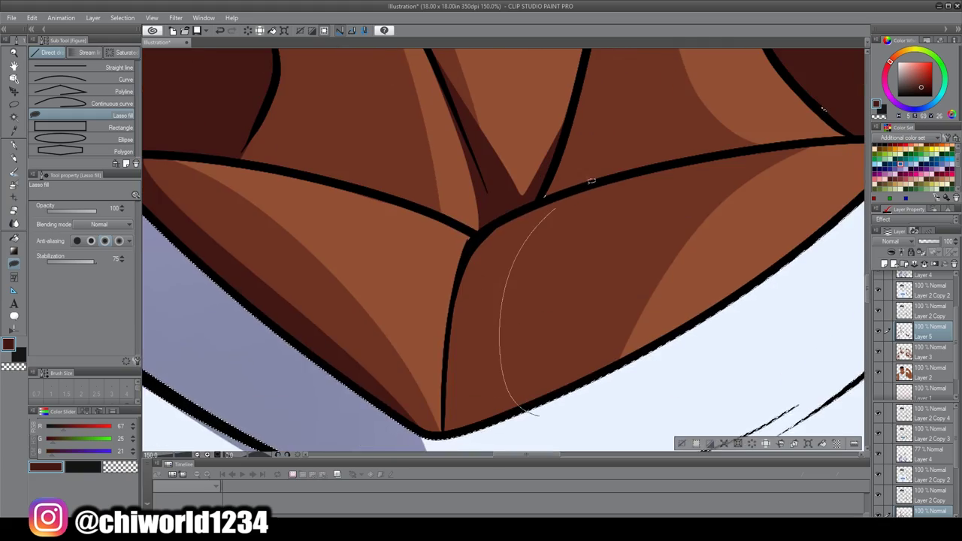
- Lasso-fill a very dark brown shadow along the long muscle line and outer edge of the flexed forearm near the elbow
scroll(593, 428, "up", 3)
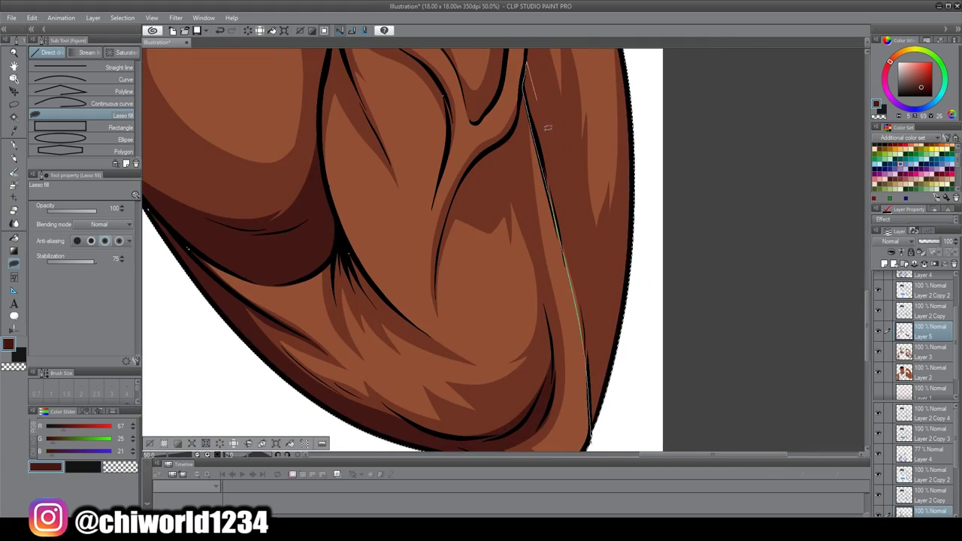
left_click_drag(600, 433, 601, 437)
scroll(601, 438, "down", 3)
scroll(670, 418, "up", 3)
scroll(611, 236, "down", 3)
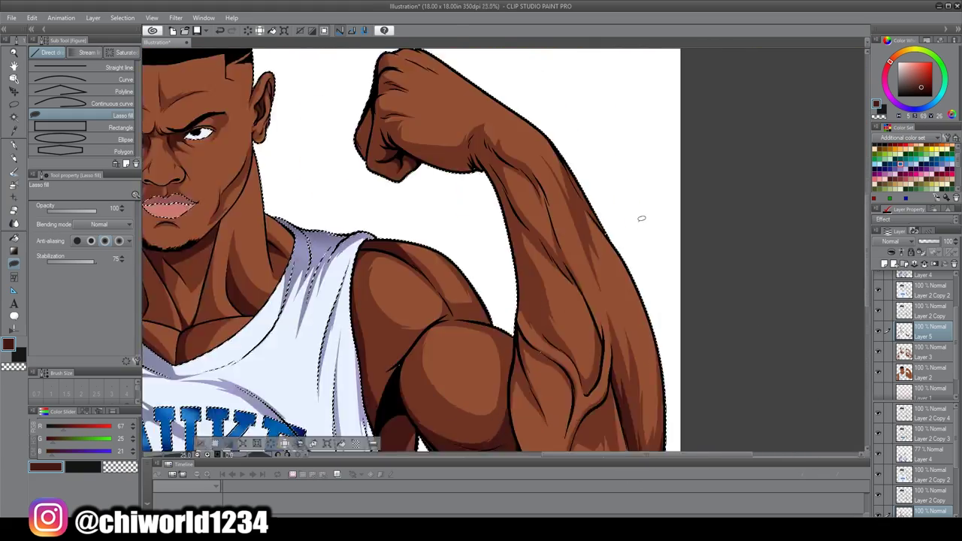
- Lasso-fill very dark brown shadows along the wrist and upper forearm muscle lines of the flexed arm
scroll(642, 215, "up", 4)
left_click_drag(519, 297, 562, 328)
left_click_drag(462, 180, 463, 180)
scroll(463, 181, "down", 3)
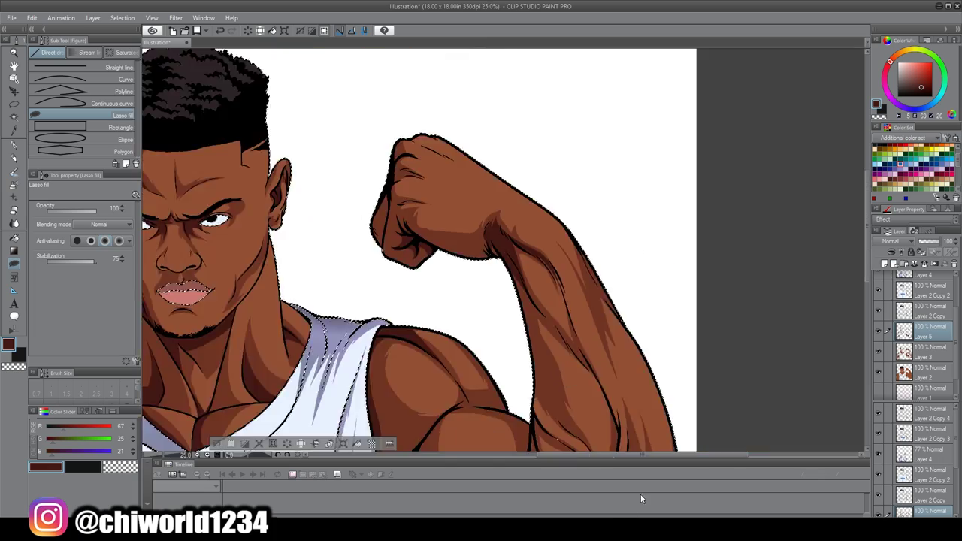
scroll(567, 286, "up", 4)
left_click_drag(393, 81, 393, 81)
scroll(393, 82, "down", 3)
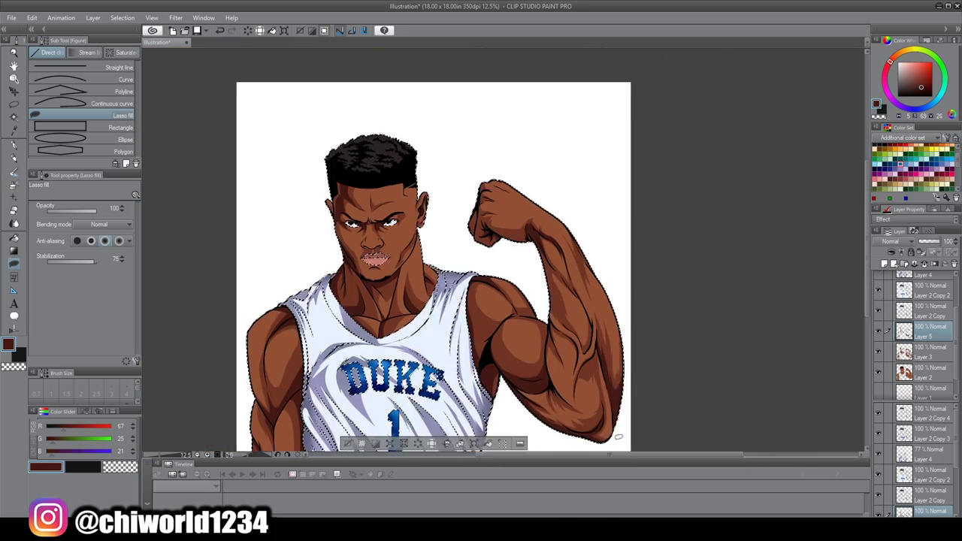
- Lasso-fill small, jagged very dark brown shadows around the skin creases where the biceps meets the flexed forearm
scroll(526, 290, "up", 4)
left_click_drag(317, 220, 399, 298)
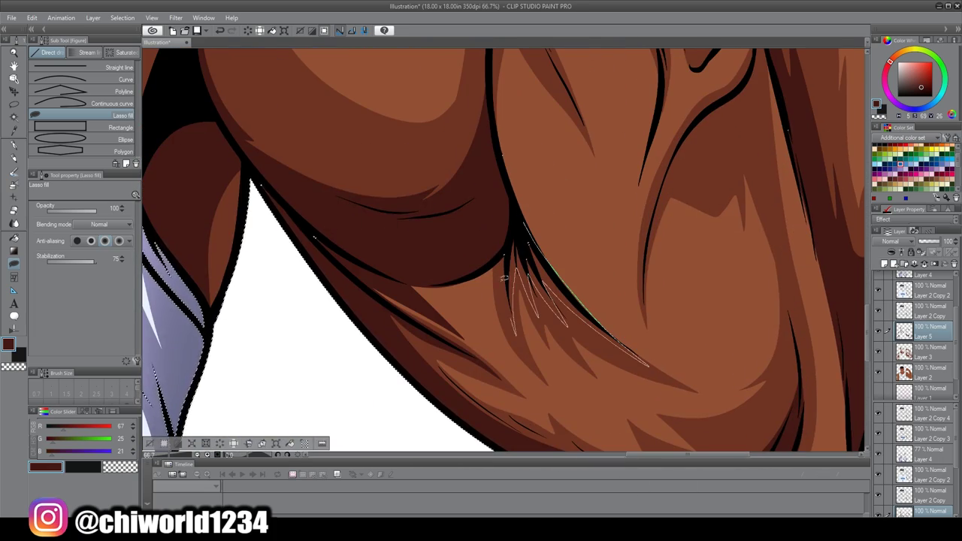
left_click_drag(503, 278, 504, 278)
scroll(504, 278, "down", 3)
scroll(526, 241, "up", 3)
- Lasso-fill very dark brown shadows along the inner forearm edge and muscle folds beside the biceps
scroll(391, 289, "up", 1)
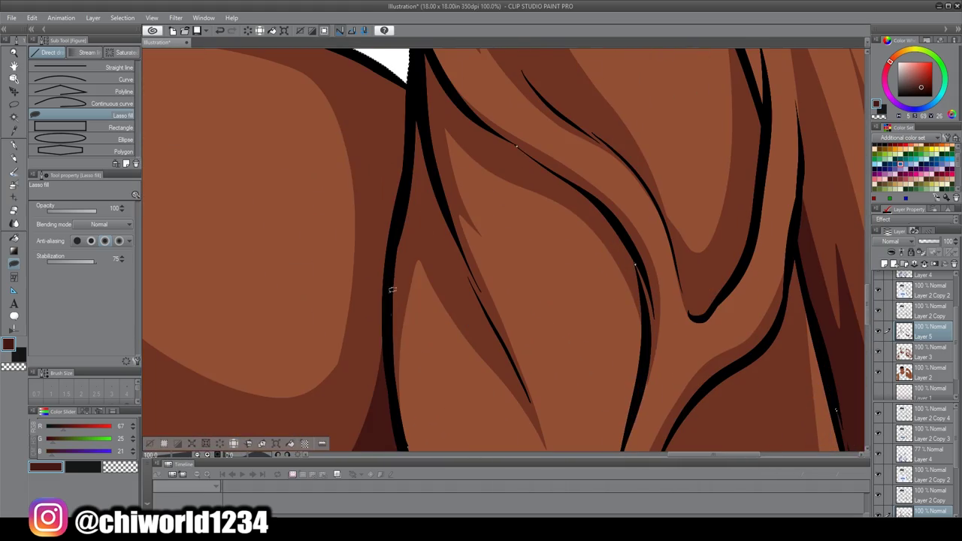
left_click_drag(516, 170, 517, 171)
scroll(517, 170, "down", 3)
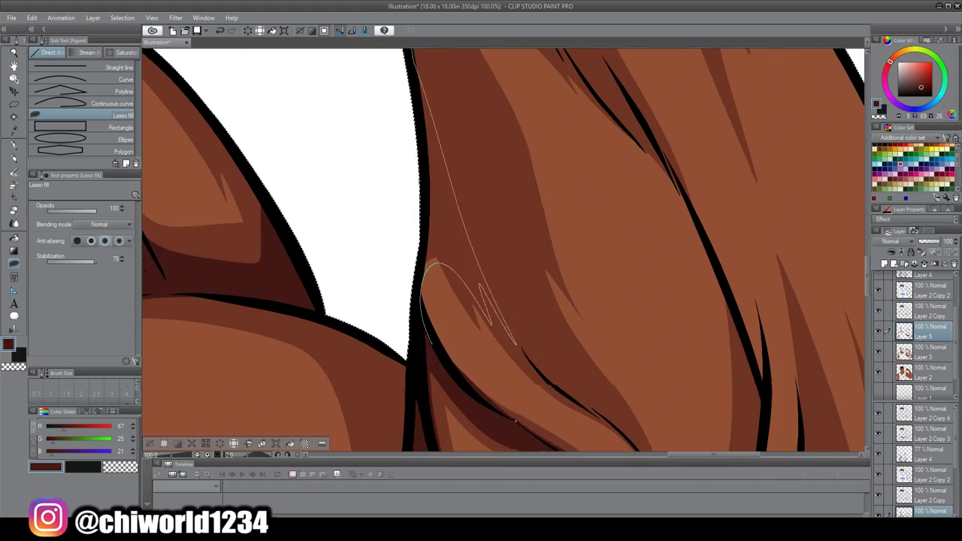
scroll(675, 367, "up", 1)
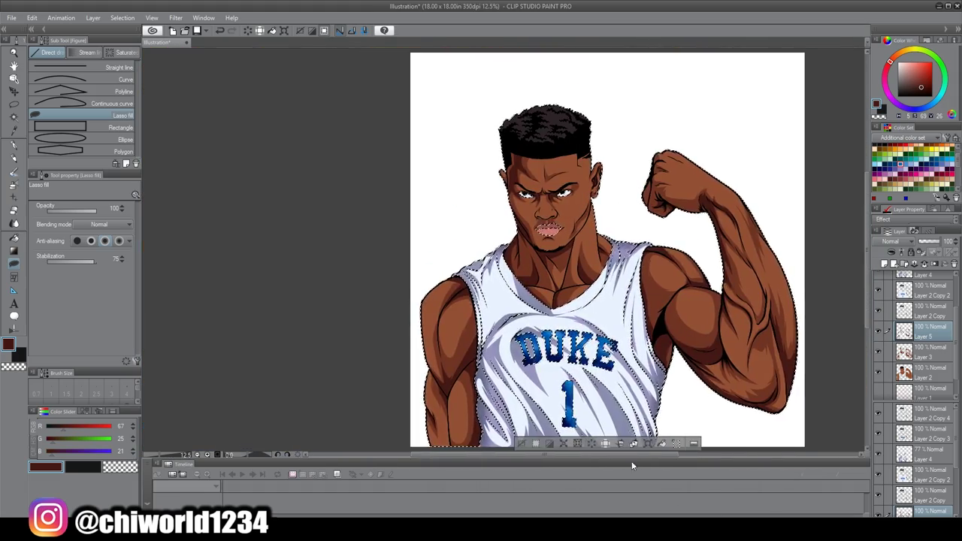
- Shade a soft black hair fade below the shaved line at the temple with the Lighter pencil, and switch to the Soft eraser
scroll(675, 367, "up", 5)
key("p")
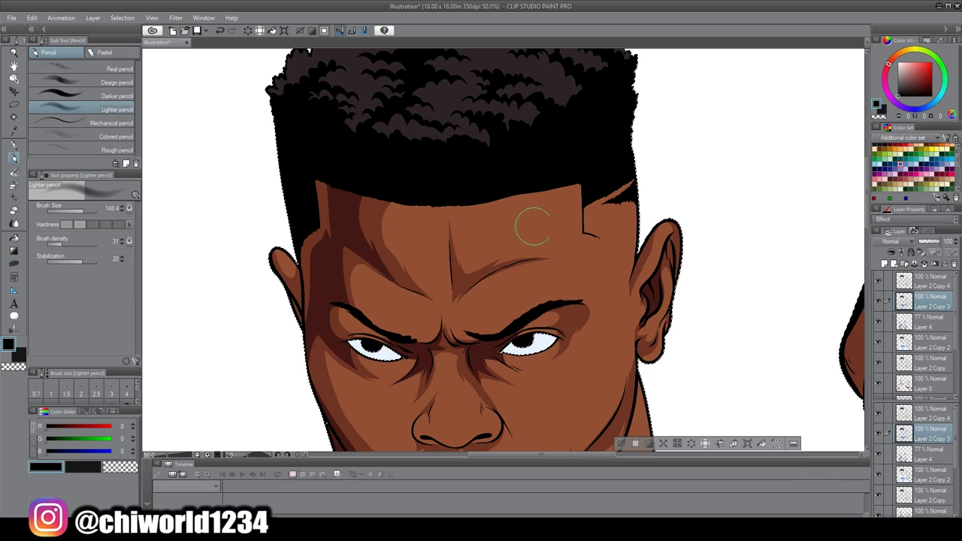
scroll(583, 234, "up", 2)
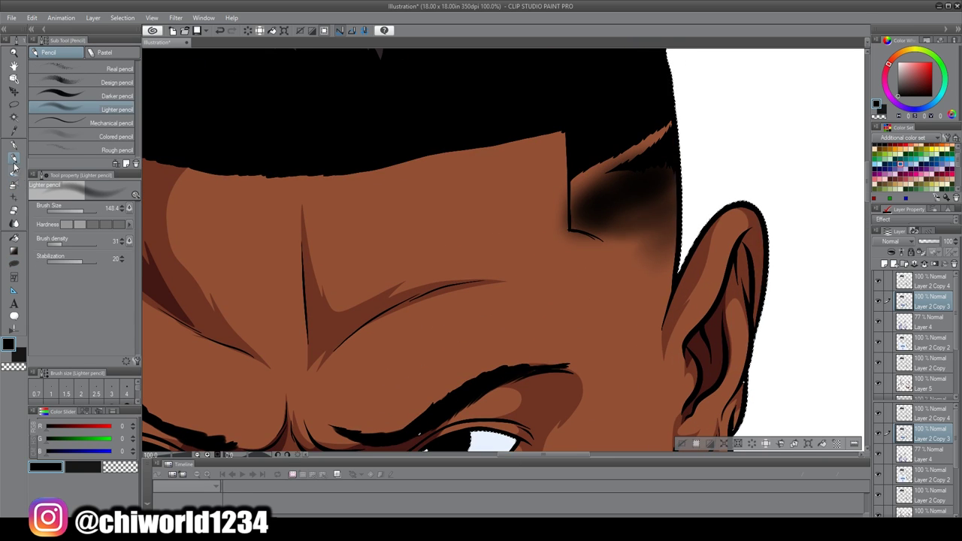
key("e")
scroll(560, 181, "down", 3)
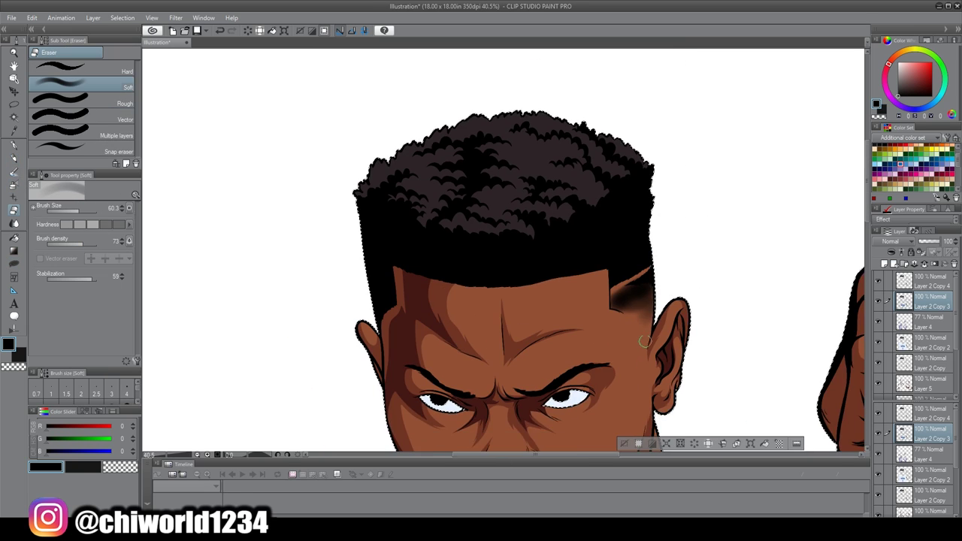
- Softly shade the curls on top of the hair with the Lighter pencil, adding black and greyish-brown (114, 97, 97) tones
key("p")
mouse_move(391, 197)
left_mouse_down()
mouse_move(288, 112)
mouse_move(453, 141)
left_mouse_up()
left_click_drag(480, 199, 585, 319)
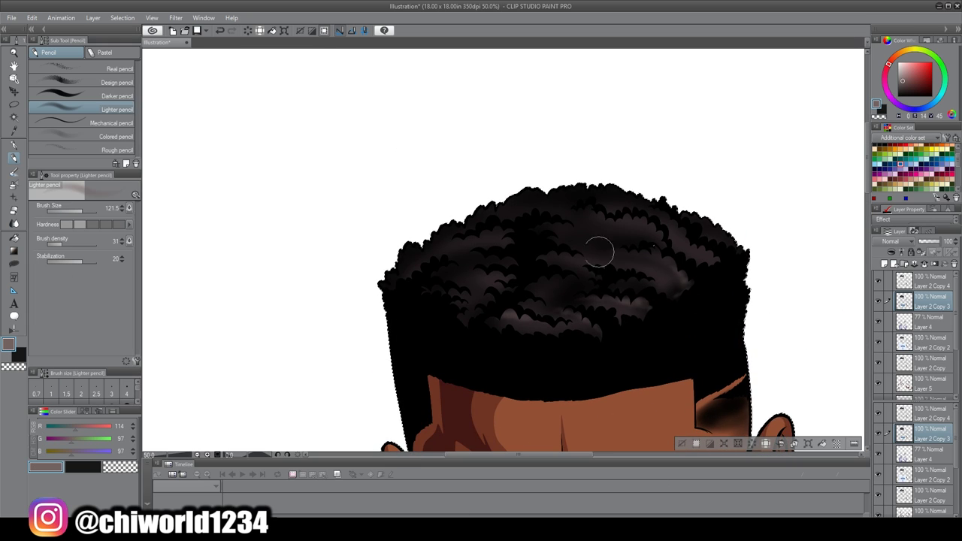
scroll(680, 203, "down", 5)
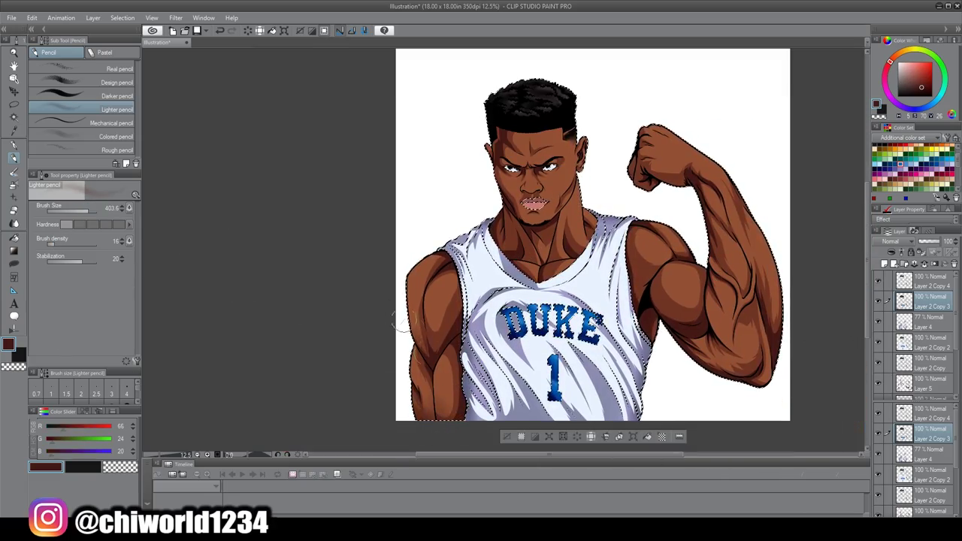
- Blend soft dark brown (66, 24, 20) shading over both arms using the Lighter pencil at brush density 16
scroll(593, 379, "up", 2)
scroll(758, 218, "down", 2)
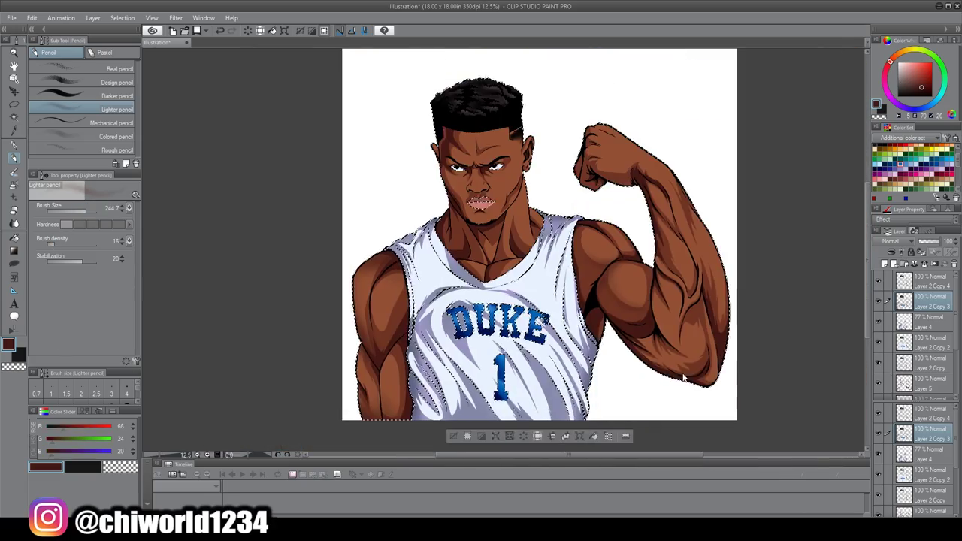
left_click_drag(657, 271, 630, 189)
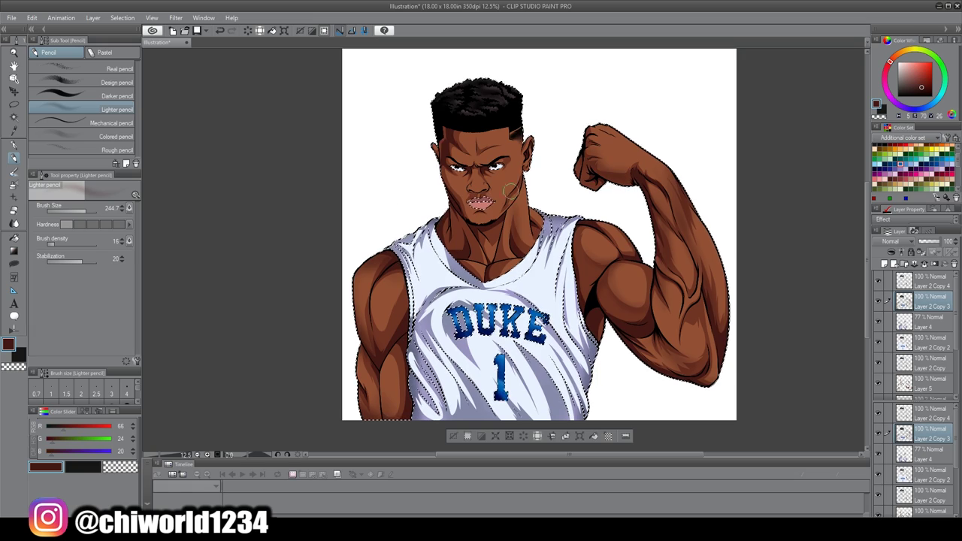
- Blend soft dark brown shading over the neck, cheeks, chin, eye areas and forehead with the Lighter pencil
scroll(518, 151, "up", 4)
scroll(727, 368, "up", 1)
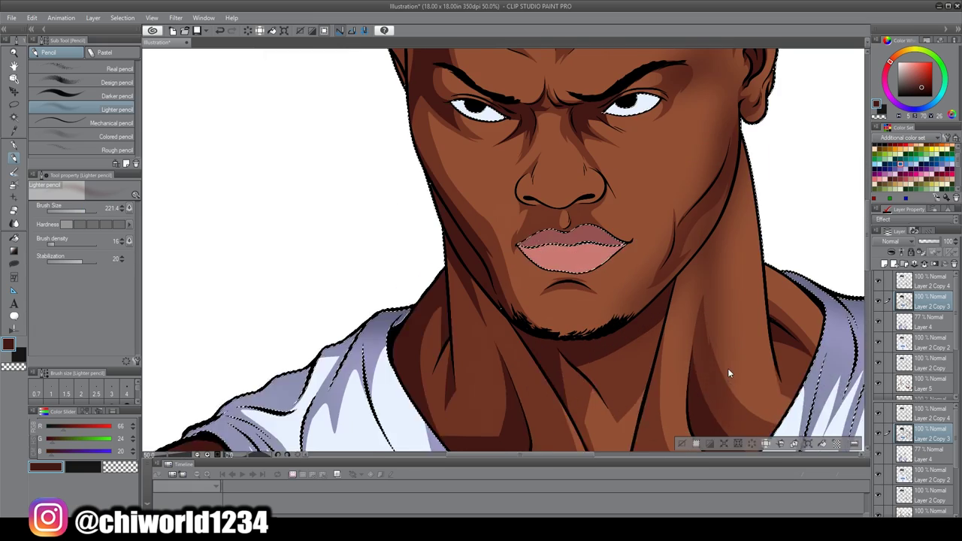
left_click_drag(656, 319, 594, 353)
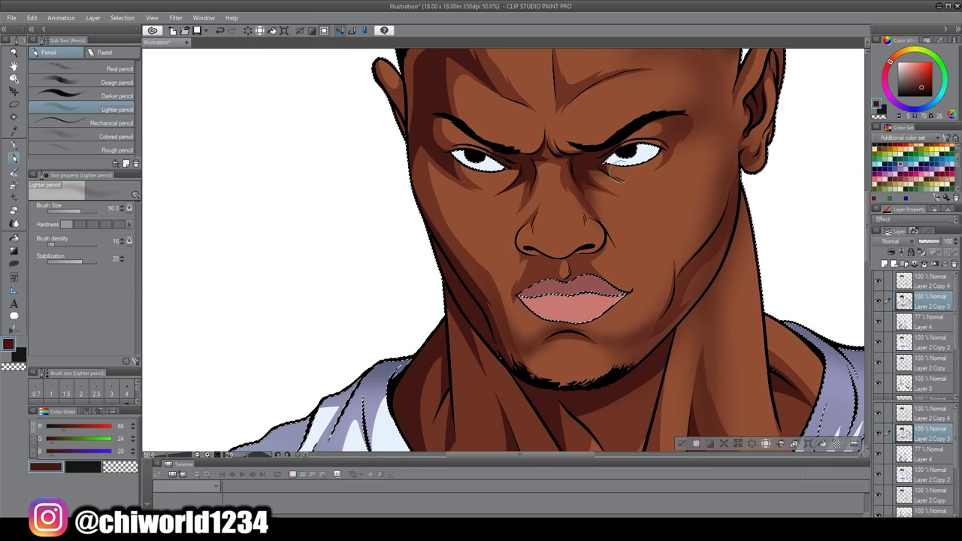
left_click_drag(432, 157, 433, 258)
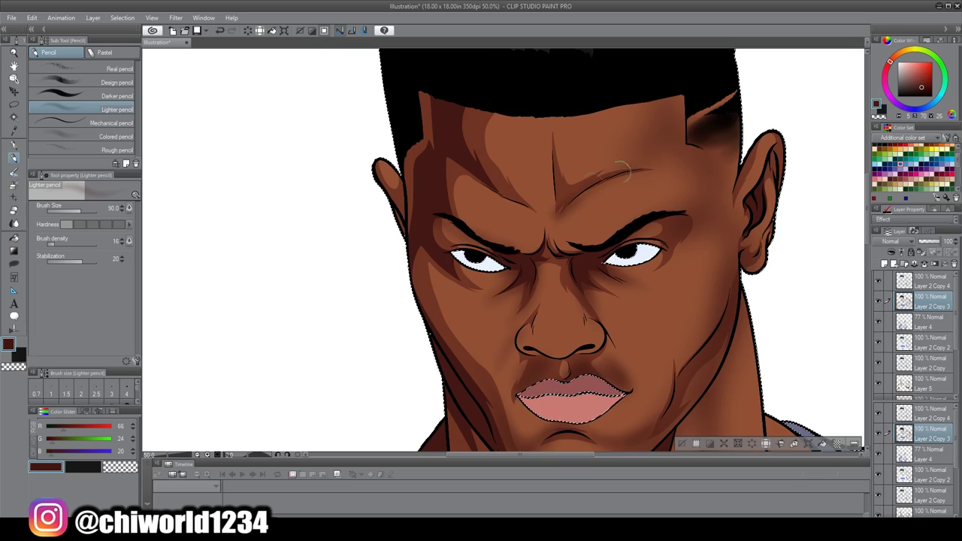
scroll(387, 240, "down", 4)
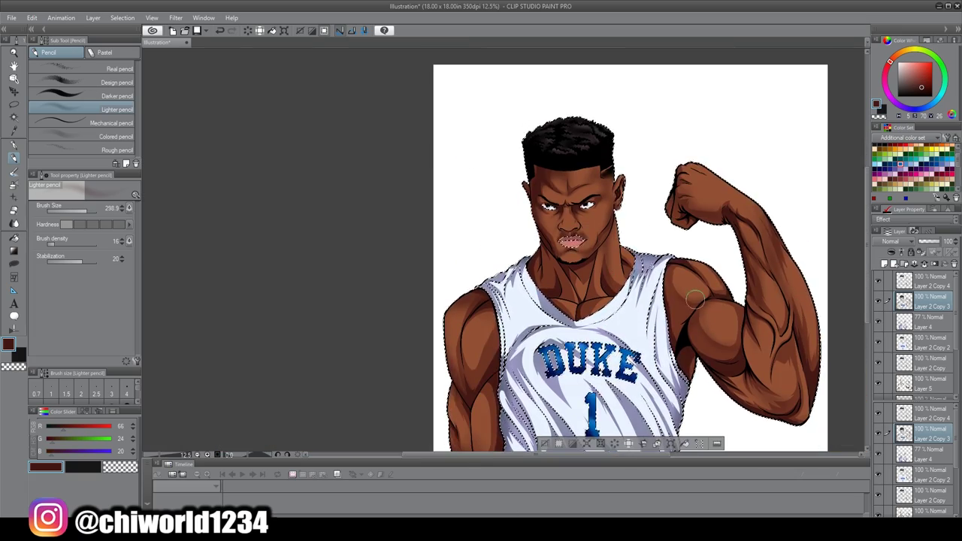
- Brush soft orange (226, 121, 78) highlights onto the forehead, nose and cheeks with the Lighter pencil at brush density 16
scroll(387, 240, "up", 2)
left_click(447, 224)
left_click(582, 197)
scroll(451, 158, "up", 2)
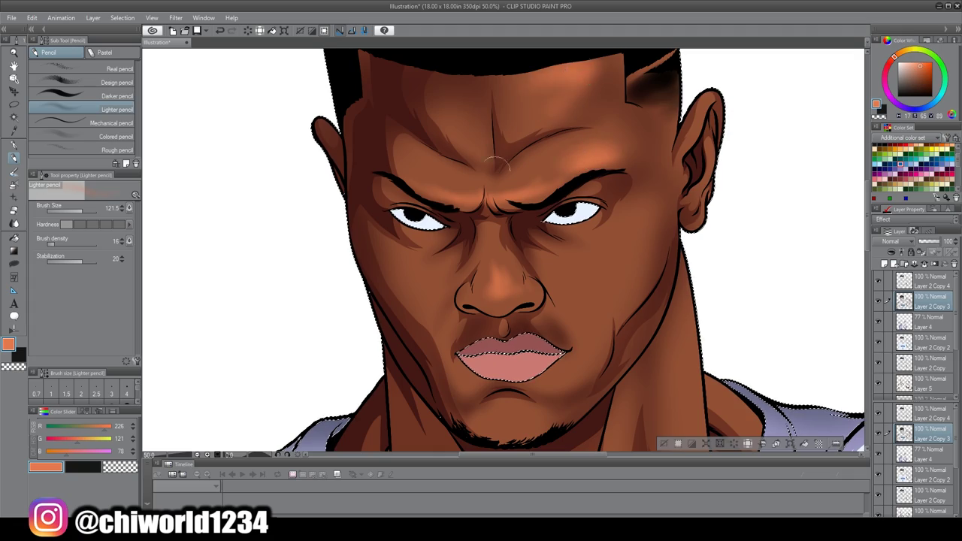
scroll(502, 249, "up", 1)
left_click(83, 212)
left_click_drag(669, 263, 593, 387)
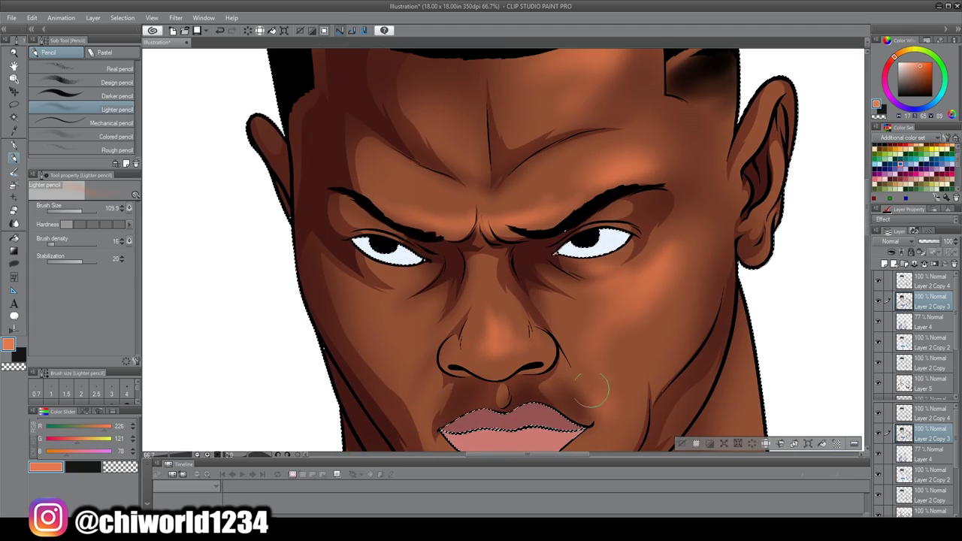
- Add soft orange highlights along the neck muscles with the Lighter pencil
scroll(400, 345, "down", 1)
scroll(714, 279, "down", 2)
scroll(714, 279, "up", 2)
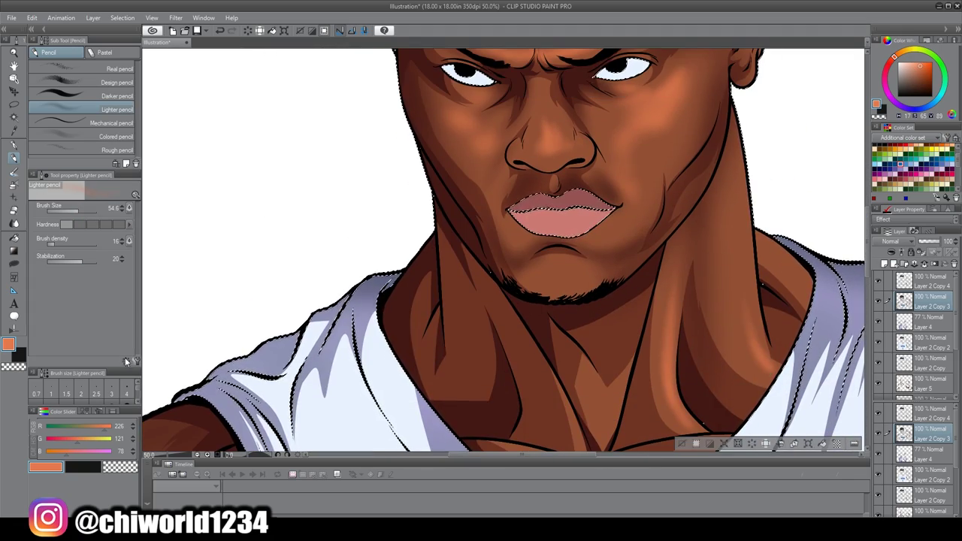
scroll(770, 250, "down", 1)
scroll(771, 250, "down", 3)
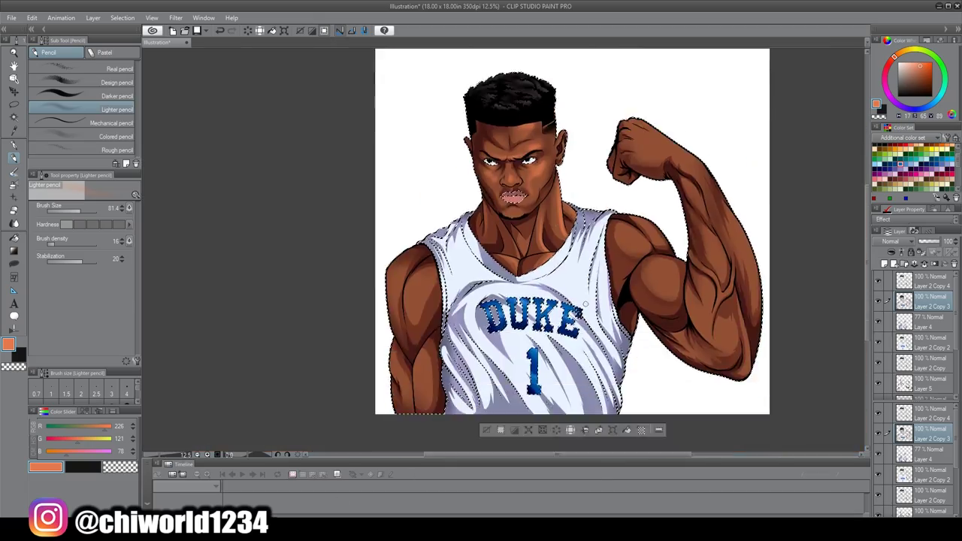
- Highlight the shoulders, biceps and flexed forearm in soft orange, and deepen the shading near the raised armpit with dark brown (34, 10, 1)
scroll(503, 248, "up", 2)
left_click(82, 210)
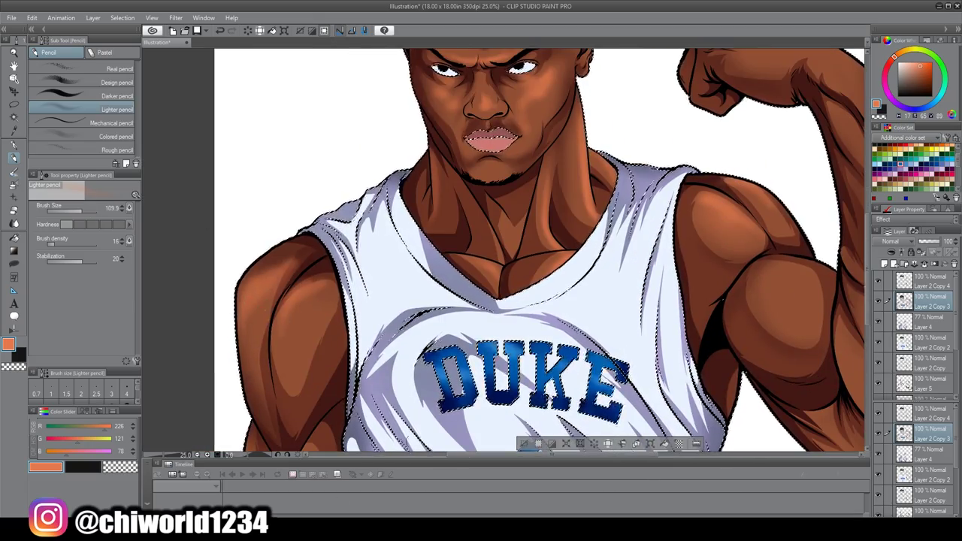
left_click_drag(526, 338, 509, 188)
left_click_drag(857, 226, 627, 282)
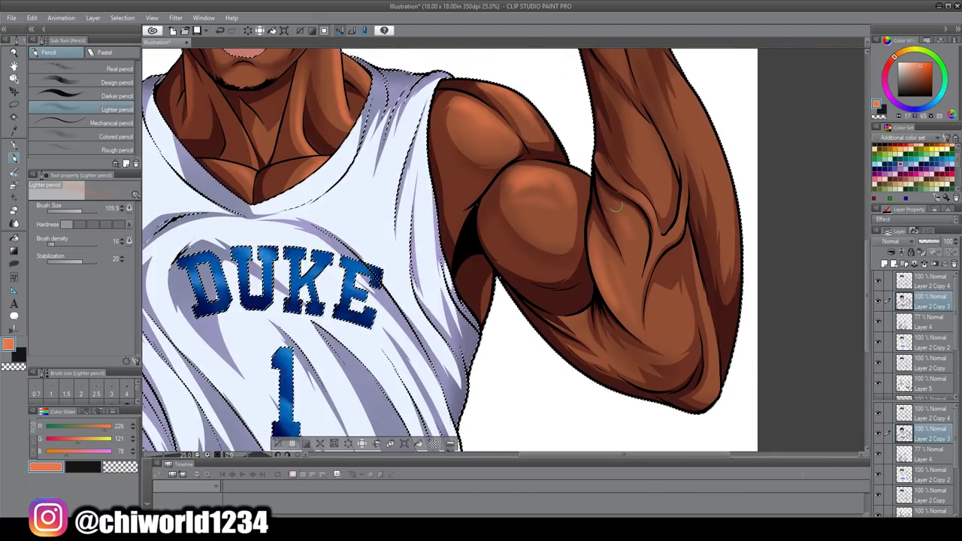
scroll(506, 197, "up", 5)
left_click_drag(558, 153, 485, 94)
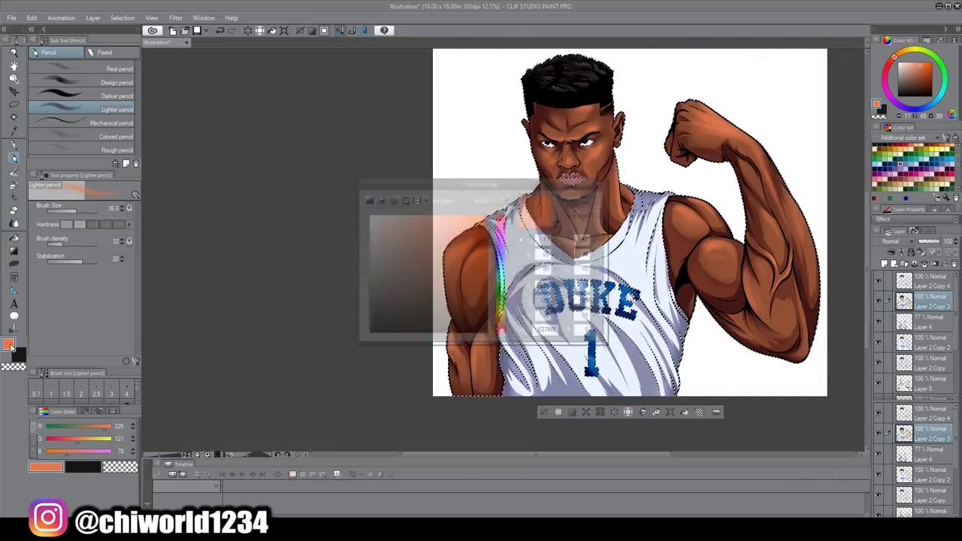
left_click_drag(688, 300, 682, 289)
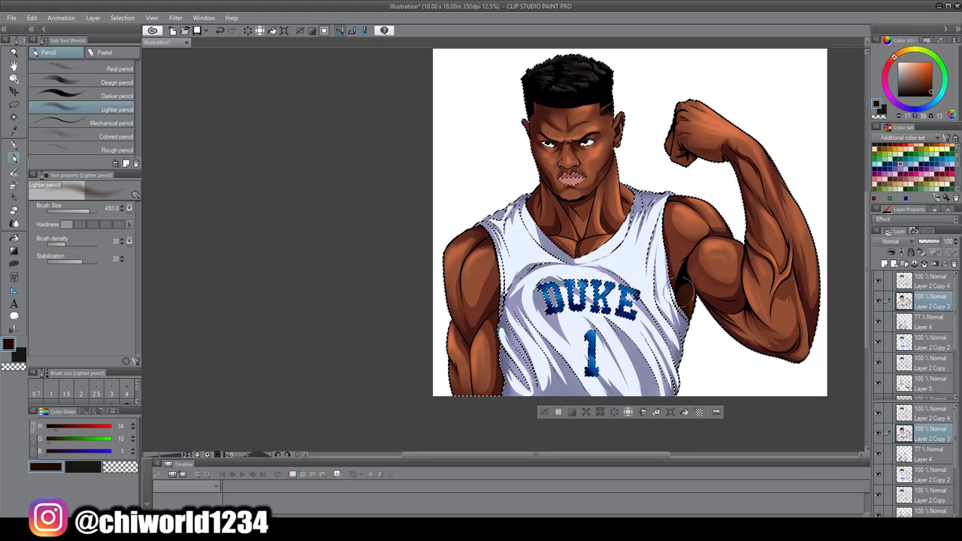
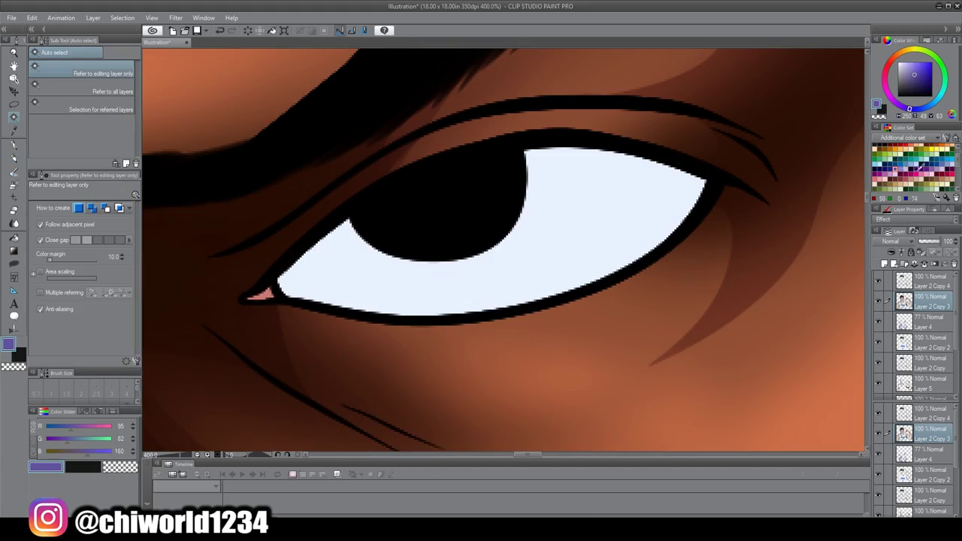
- Fill wavy dark red (115, 46, 60) shadow shapes along the upper lip with Lasso fill
key("u")
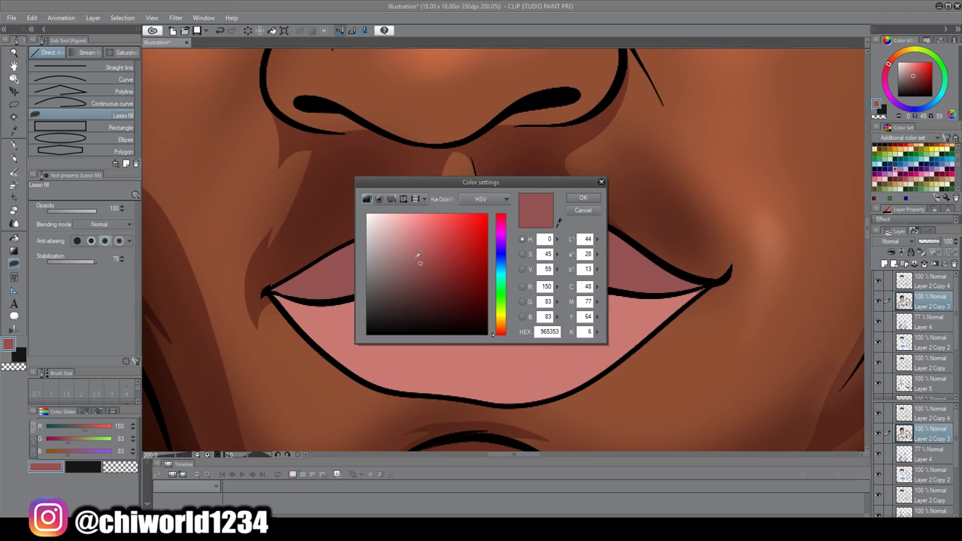
key("Return")
left_click_drag(466, 276, 655, 260)
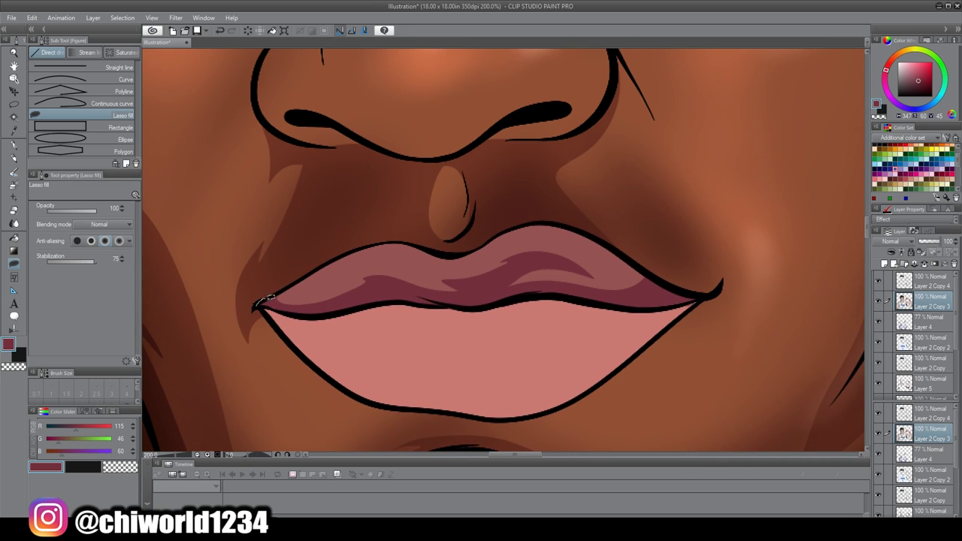
- Fill a red (177, 86, 86) shadow along the top and side edges of the lower lip with Lasso fill
left_click(9, 344)
key("Return")
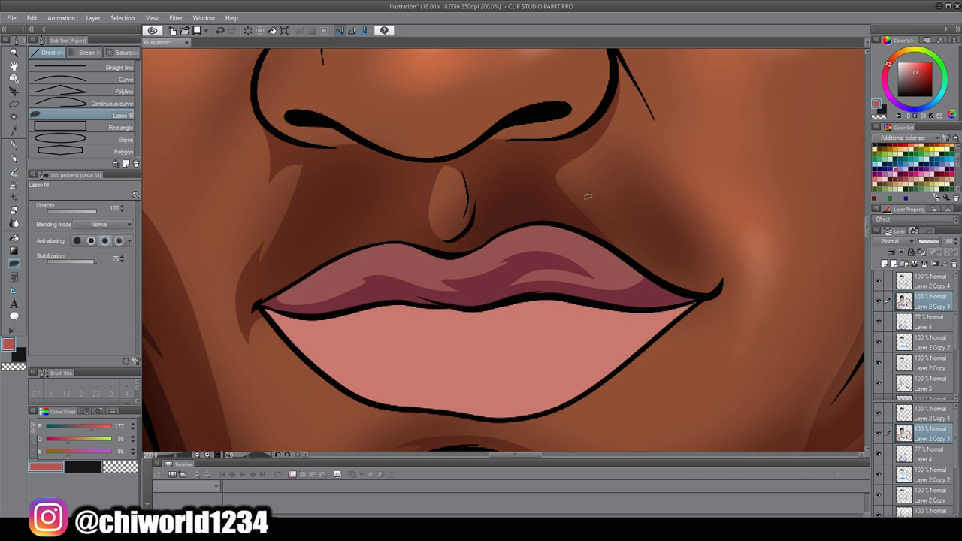
left_click_drag(540, 296, 606, 373)
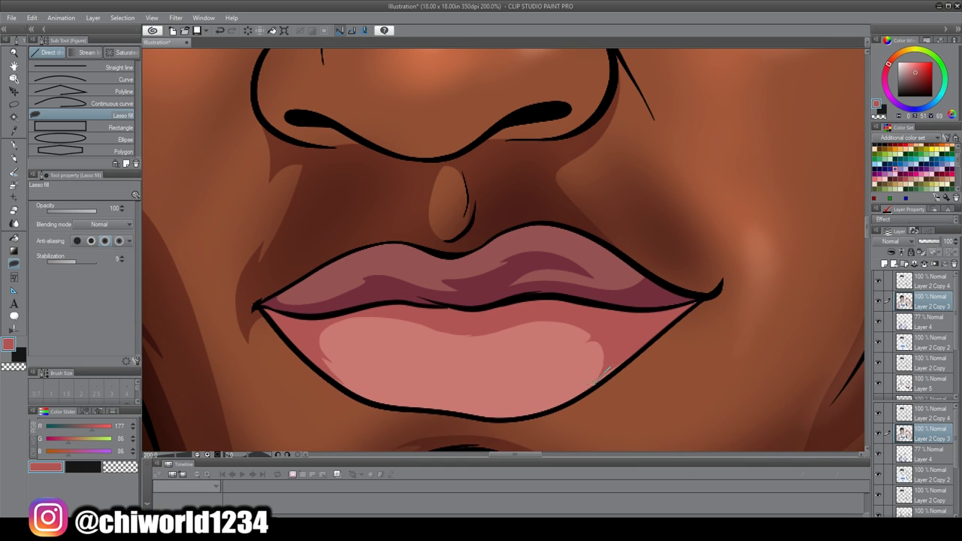
- Add a correction layer to make the whole drawing's colors stronger
key("ctrl+0")
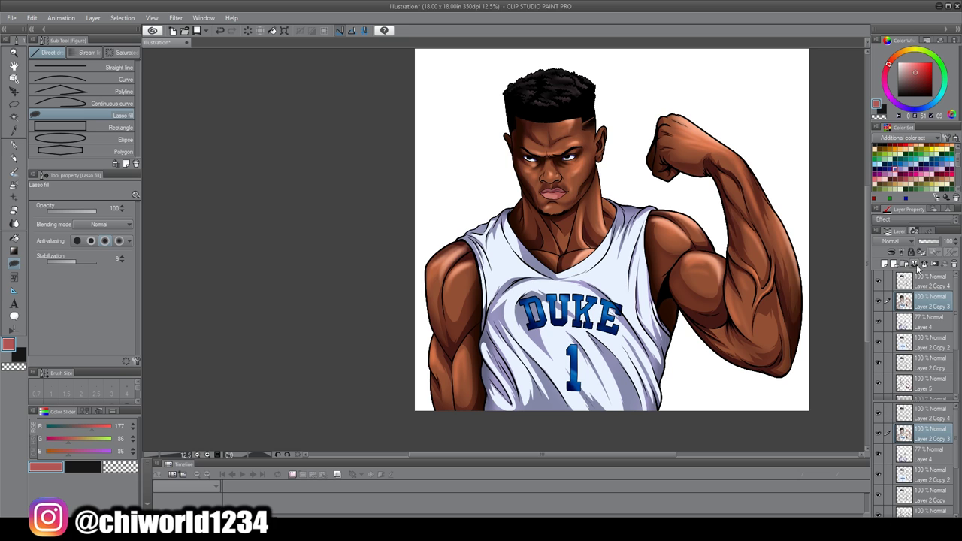
left_click(93, 17)
mouse_move(128, 54)
left_click(248, 72)
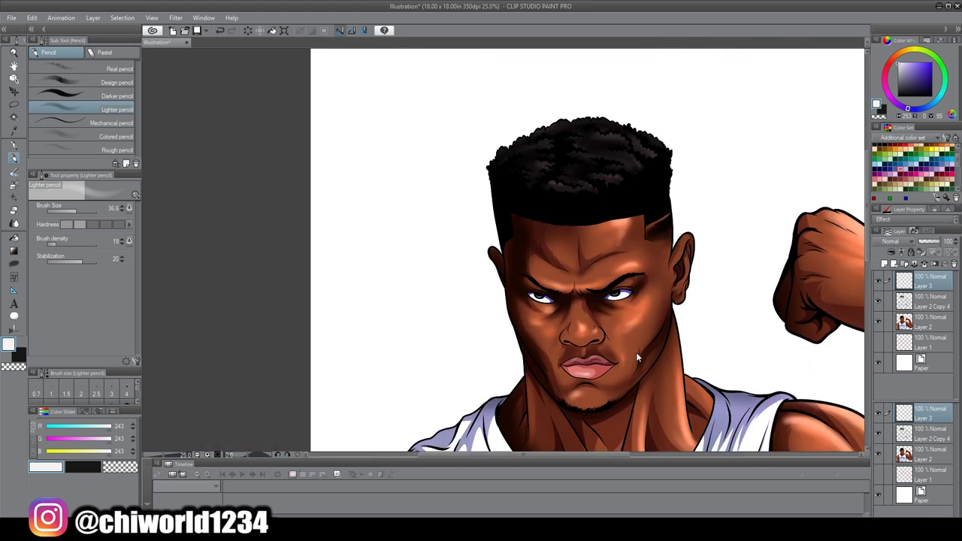
- Add a new top layer, set the drawing color to bright blue (0, 186, 255) and try a Gauze cloud stroke
key("ctrl+minus")
left_click(885, 264)
left_click(59, 117)
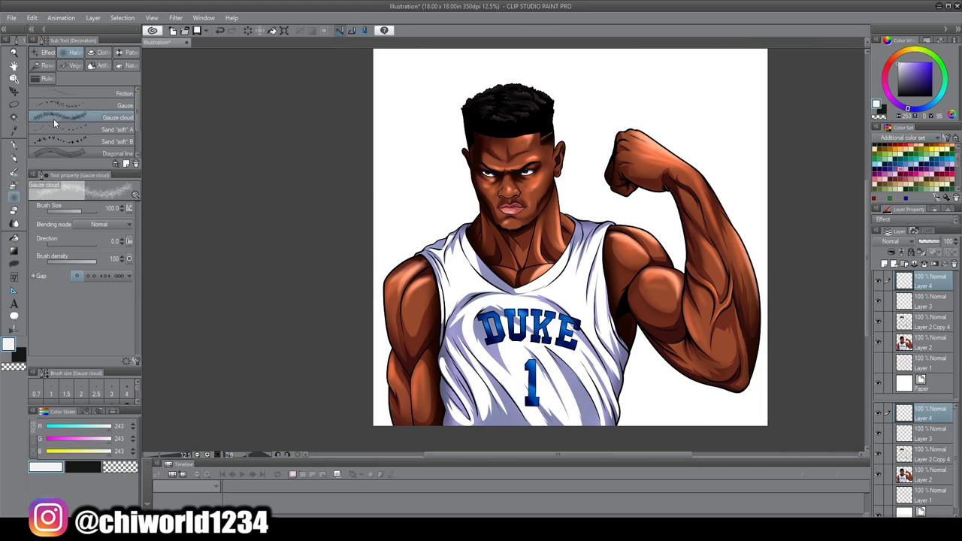
double_click(7, 344)
left_click(579, 193)
left_click_drag(413, 308, 451, 421)
key("ctrl+z")
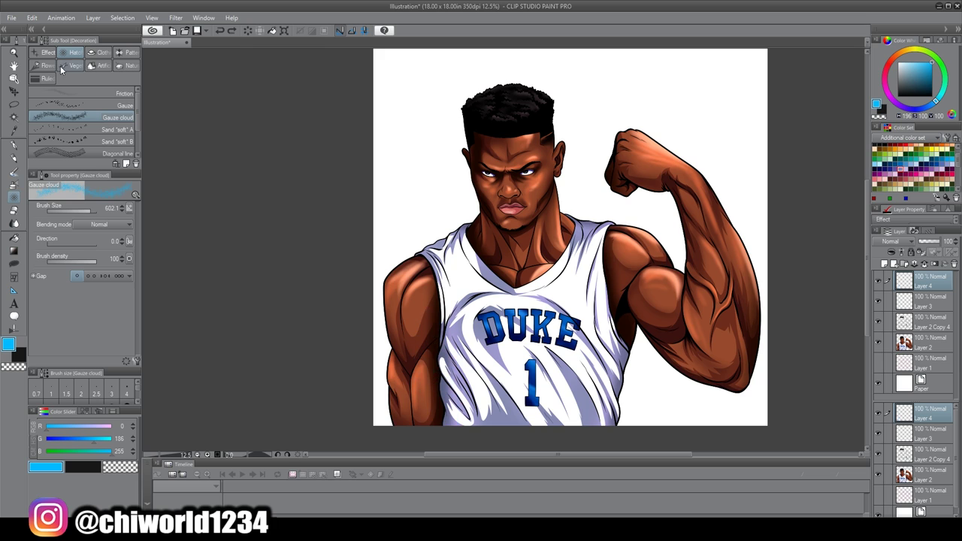
- Paint rising bright blue flame strokes over the jersey, arms, fist, neck and hair with the Flame brush
left_click(124, 65)
left_click(82, 104)
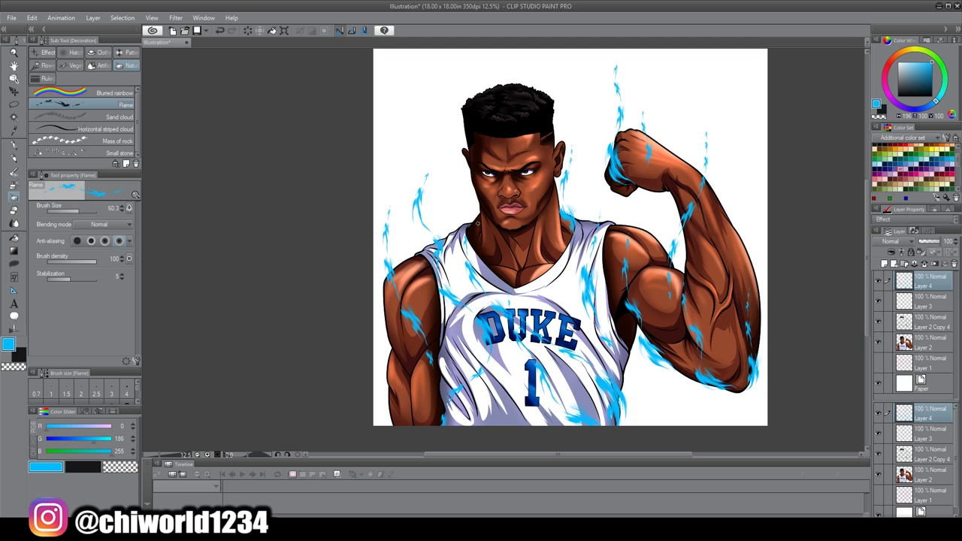
scroll(458, 146, "up", 4)
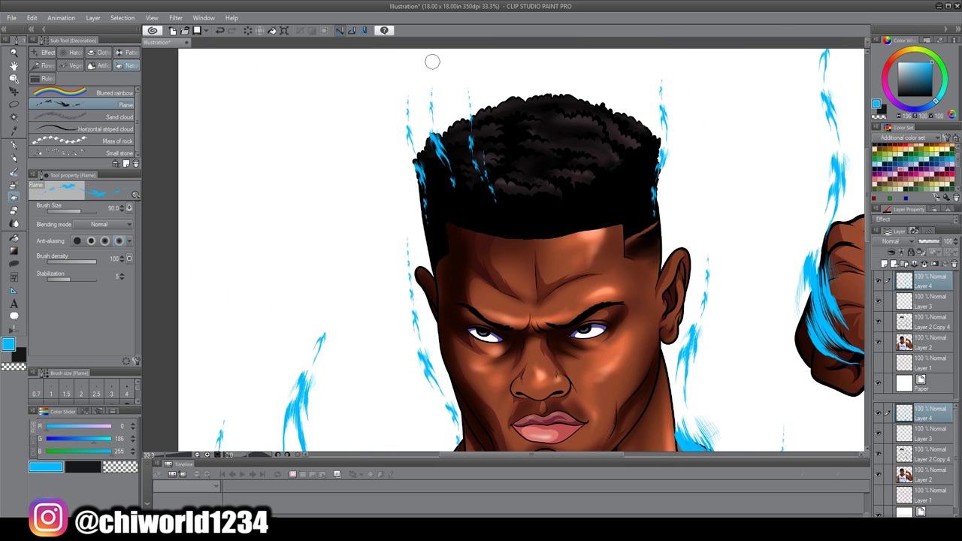
scroll(717, 170, "down", 3)
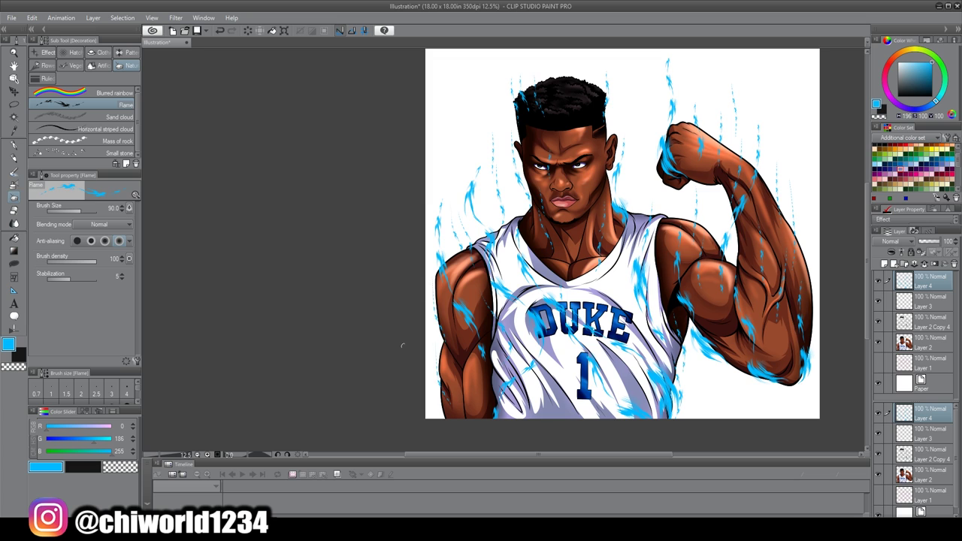
- Add blue Sand cloud texture and a soft airbrush glow around the flames on the hair, neck, fist and jersey
left_click(82, 117)
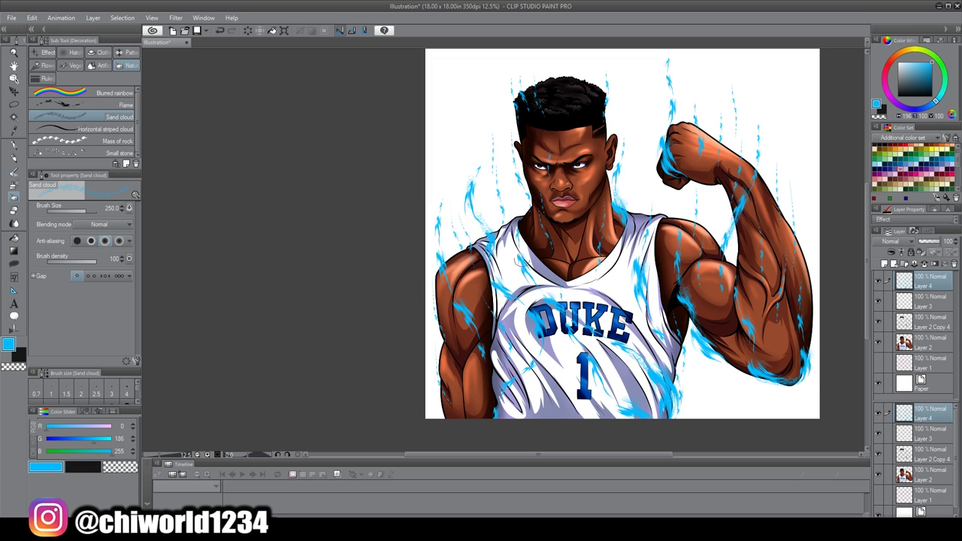
left_click(14, 184)
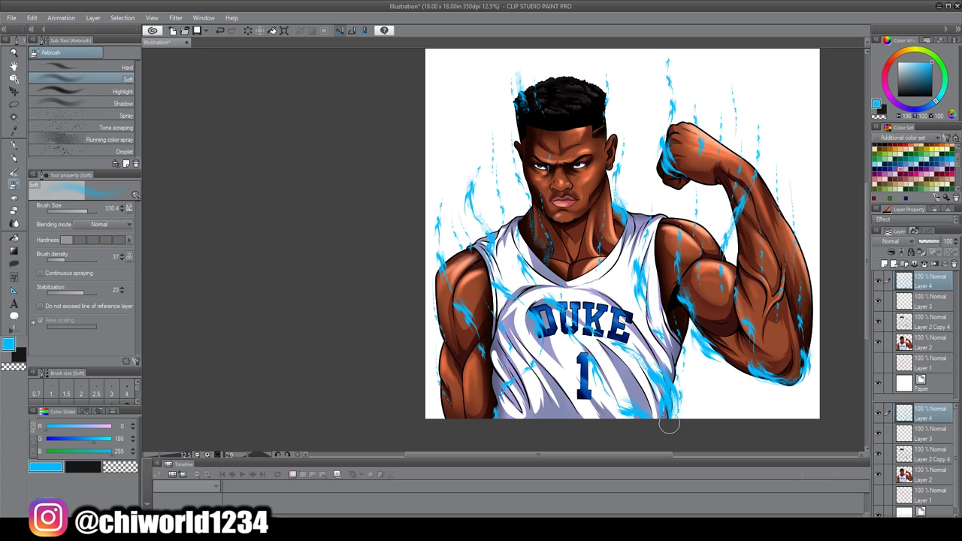
scroll(547, 258, "up", 3)
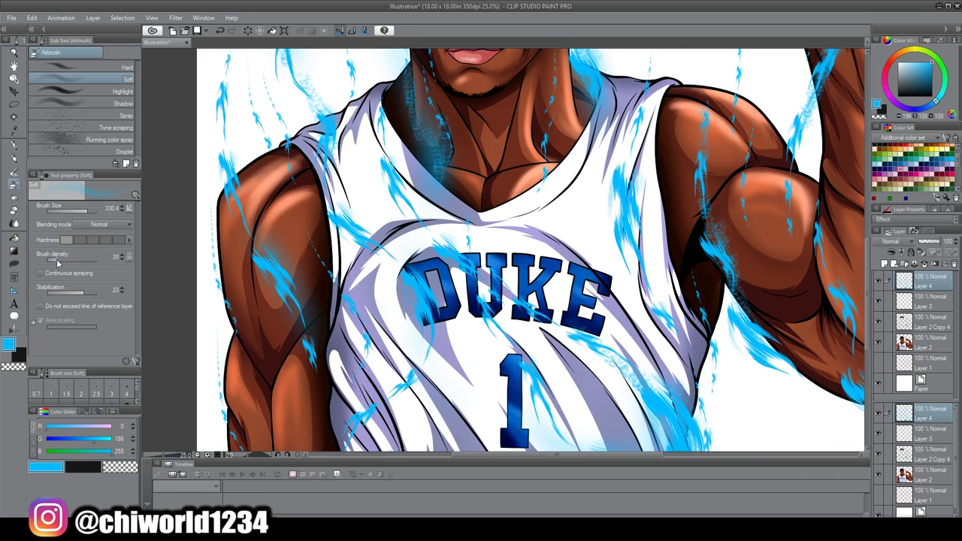
scroll(654, 279, "down", 3)
- Smudge the blue flames and glow into a hazy aura around the body with the Blend tool
left_click(14, 210)
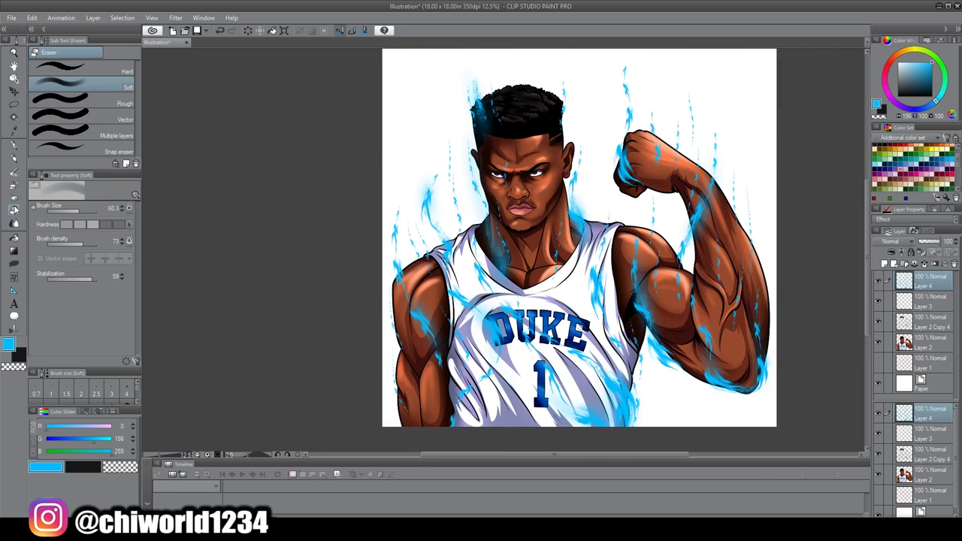
left_click(14, 223)
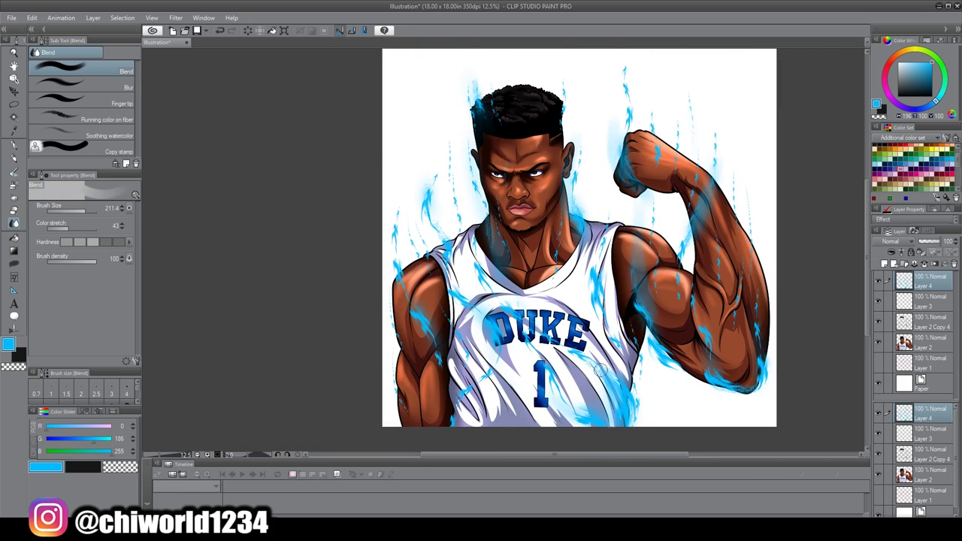
scroll(712, 372, "up", 3)
scroll(571, 248, "down", 3)
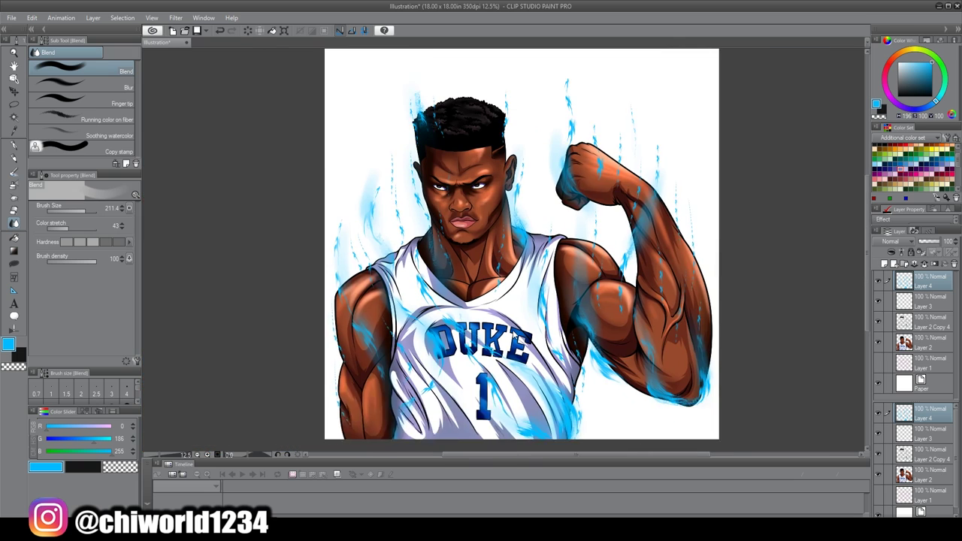
- Select the figure's outline from its merged layer and make the new empty top layer active for light blue (127, 206, 244) lighting
scroll(501, 161, "up", 3)
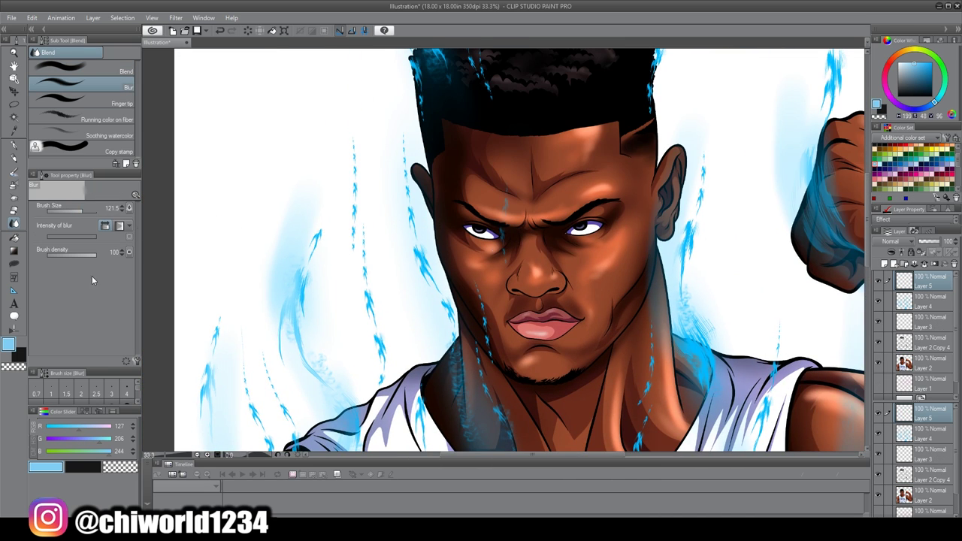
right_click(904, 363)
left_click(789, 204)
left_click(925, 281)
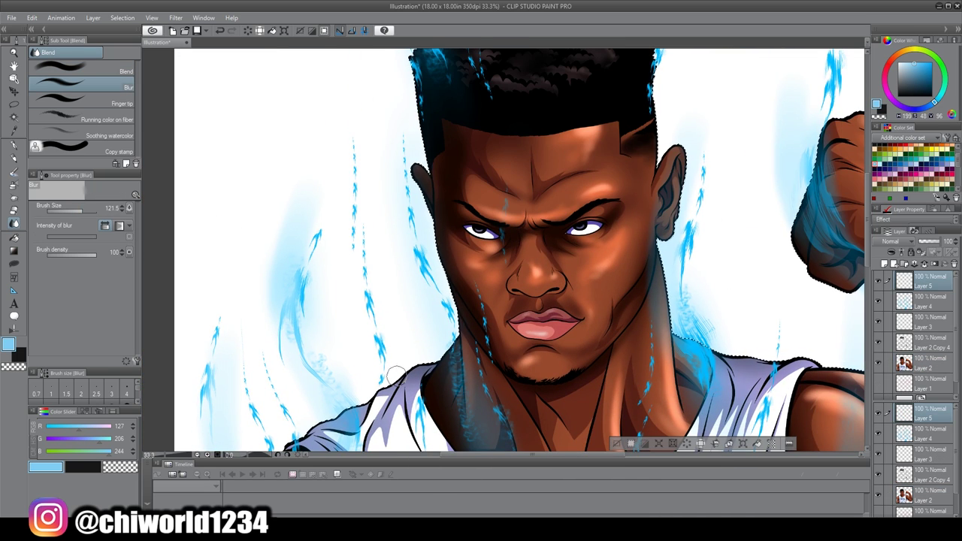
- Airbrush soft light blue rim light onto the neck, face edge, forehead and hair within the selection at brush density 54
key("b")
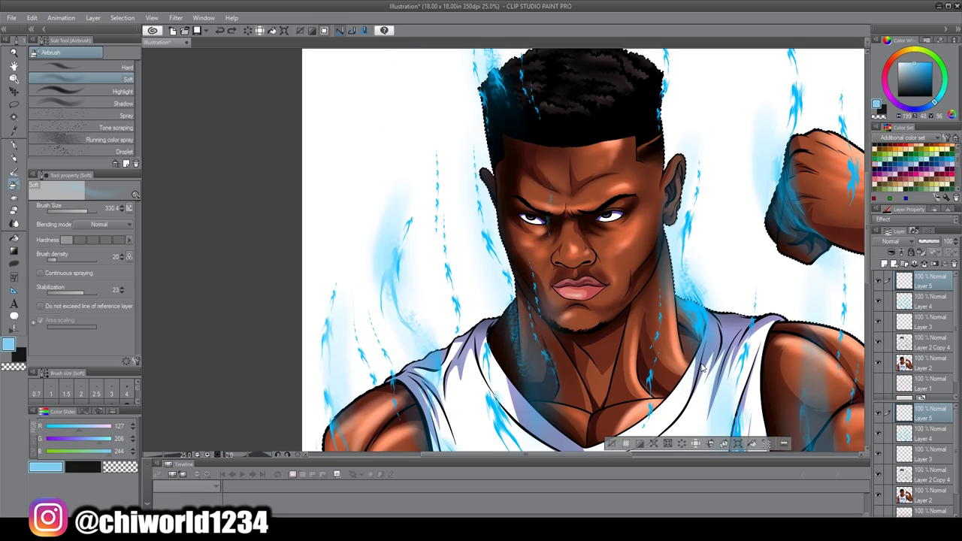
scroll(502, 249, "up", 1)
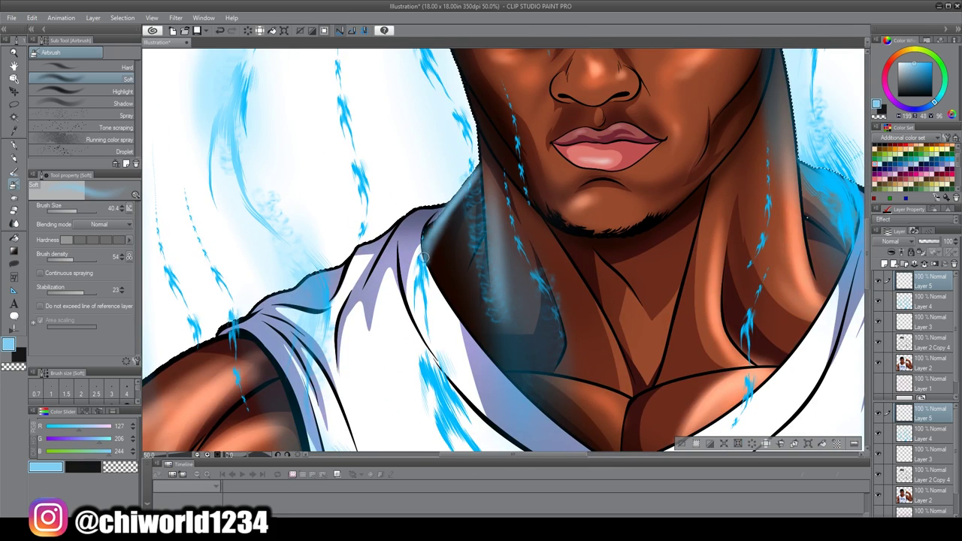
left_click_drag(503, 250, 526, 364)
scroll(578, 305, "down", 1)
left_click_drag(578, 304, 479, 208)
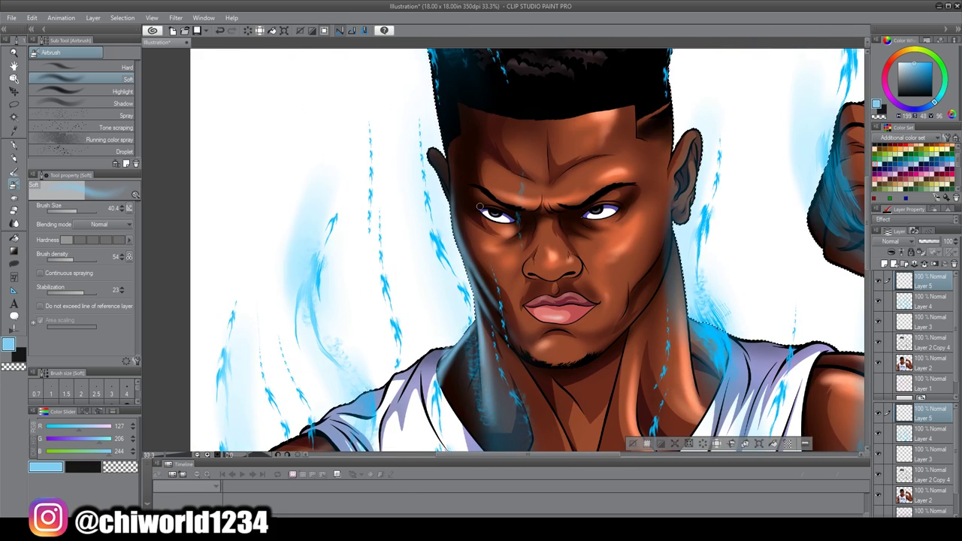
scroll(454, 143, "down", 1)
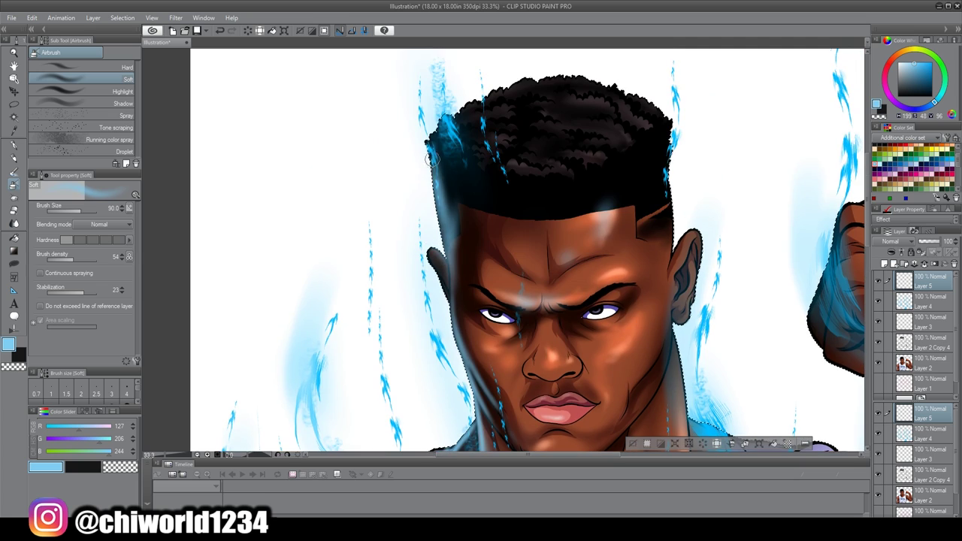
- Airbrush soft light blue reflected light along both arms, the shoulders, the jersey and the raised fist
scroll(509, 327, "down", 2)
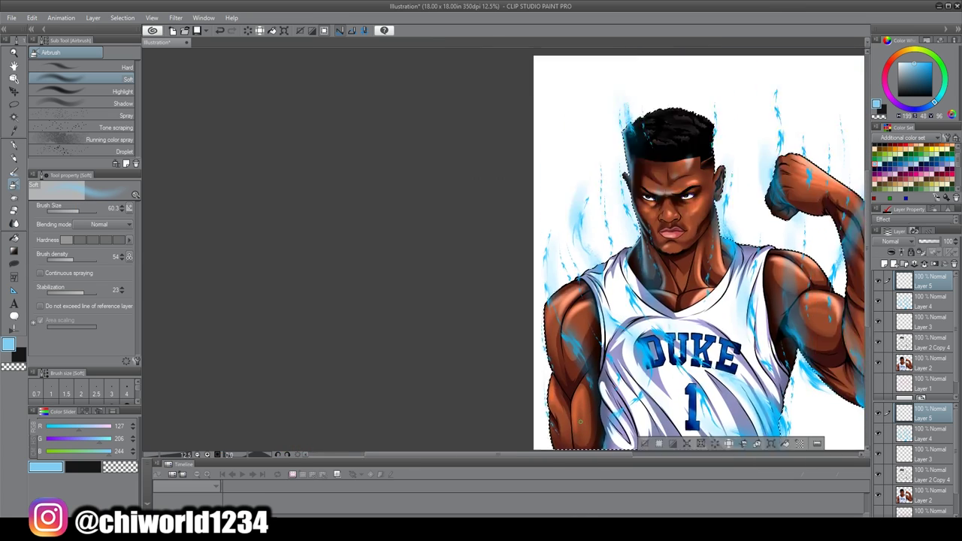
scroll(221, 200, "up", 1)
scroll(221, 200, "down", 2)
scroll(402, 304, "down", 2)
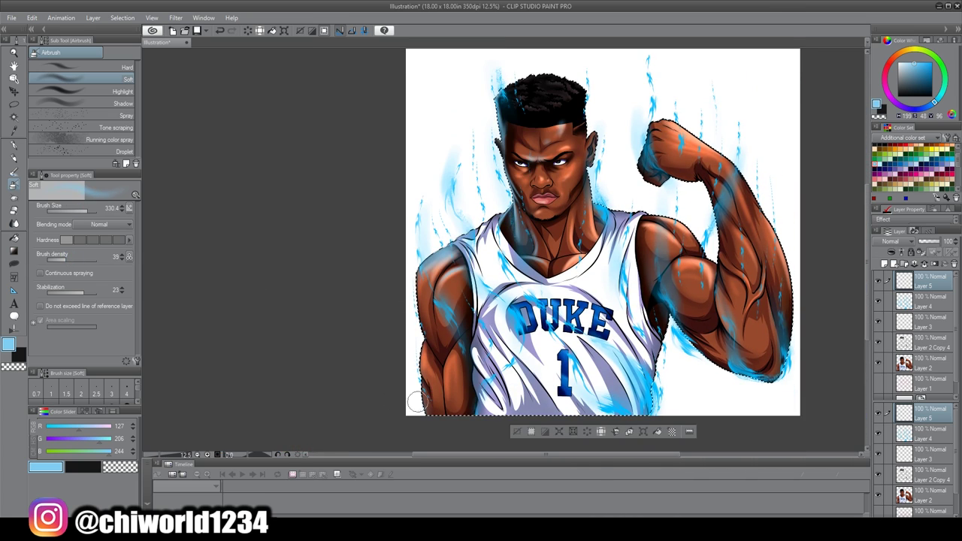
scroll(601, 247, "up", 1)
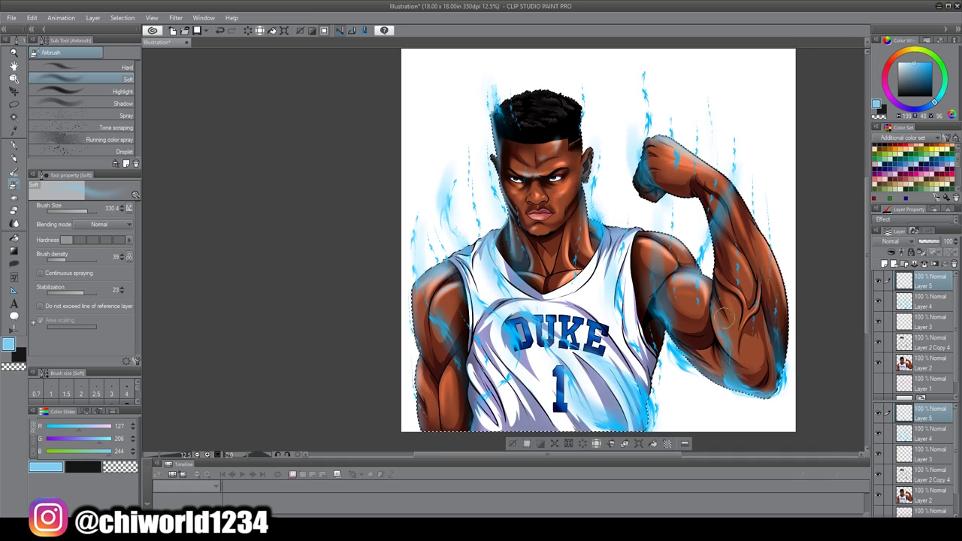
- Paint white flame strokes over the lower jersey and flexed arm with the Flame brush at size 50 and density 44
left_click(13, 197)
left_click(113, 105)
scroll(577, 402, "up", 2)
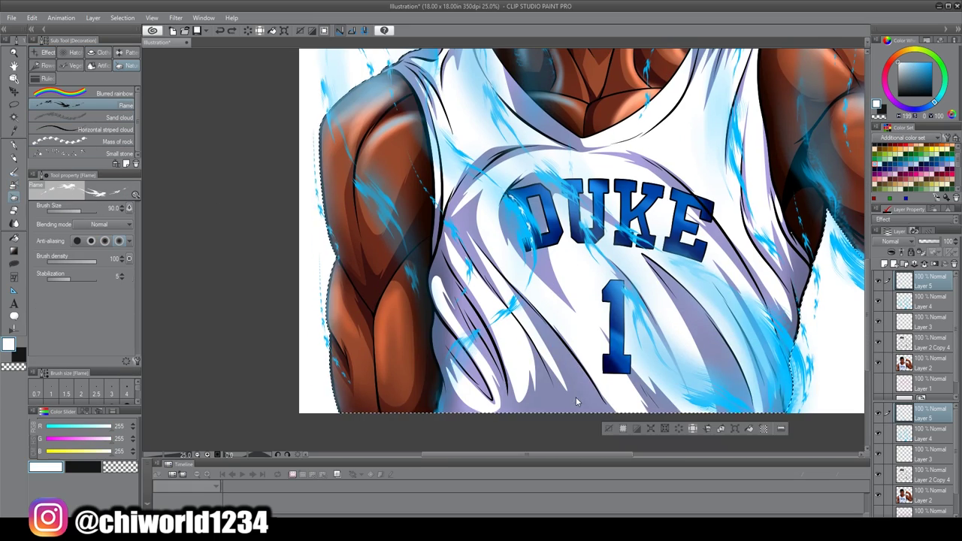
scroll(582, 230, "down", 2)
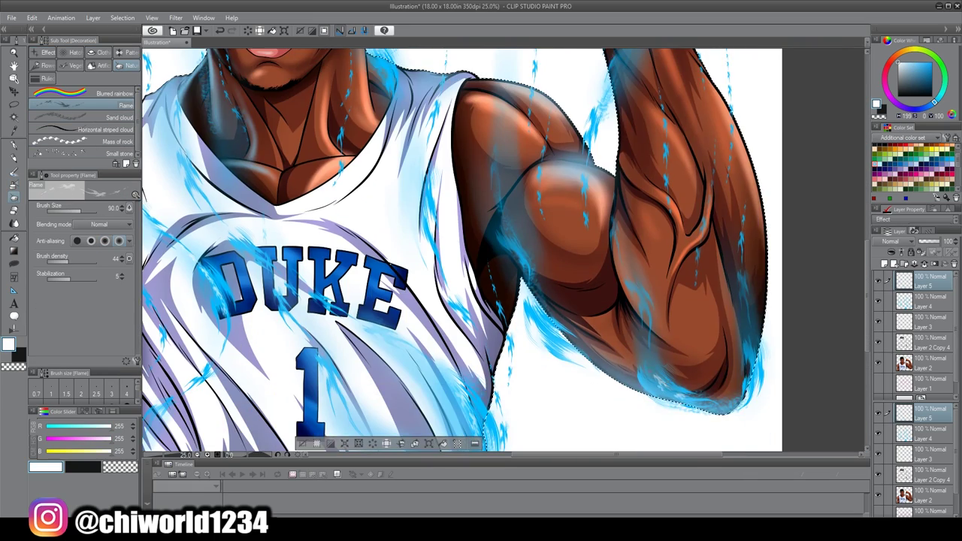
scroll(481, 248, "up", 2)
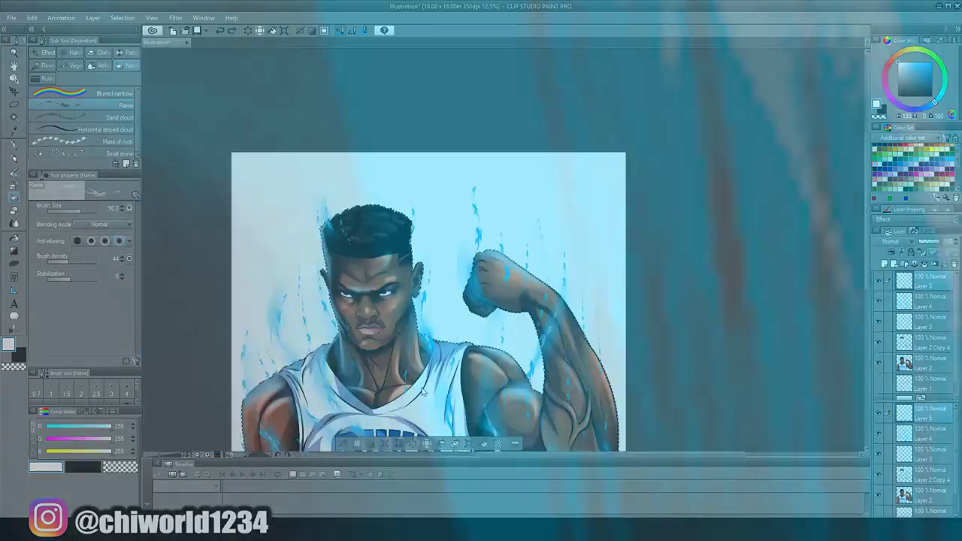